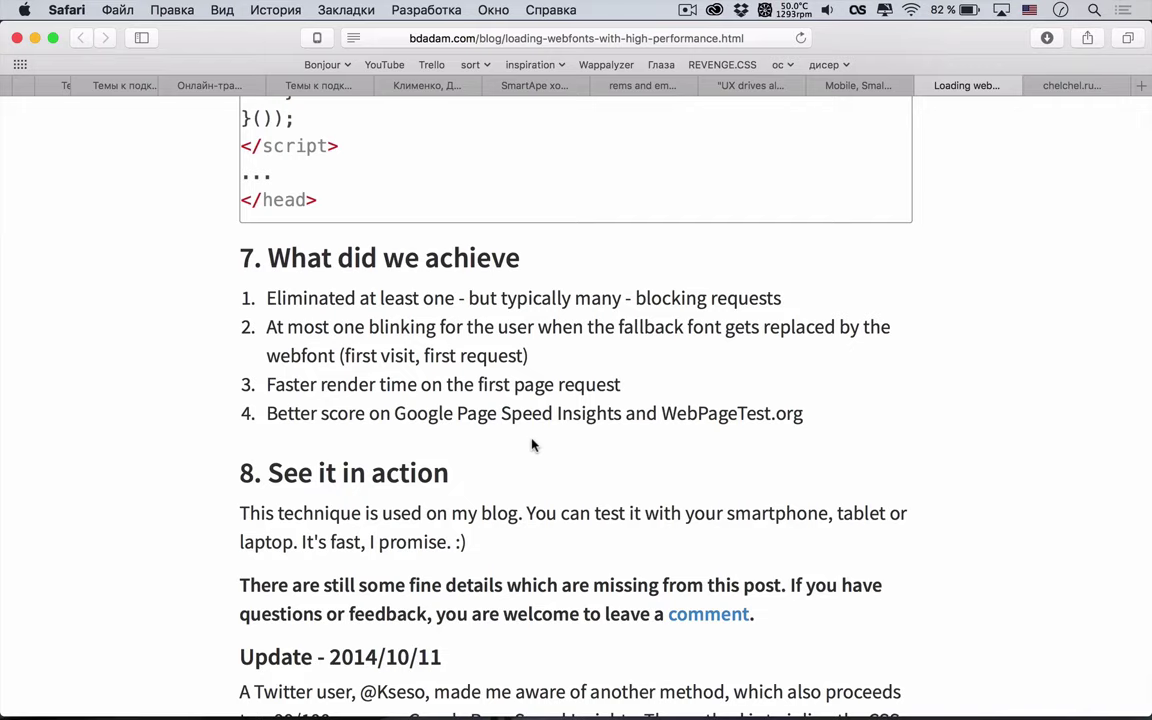
# Load websanya.ru in a new tab and reload the page twice to watch how its web fonts render
pyautogui.press('super+t')
pyautogui.write('websanya.ru')
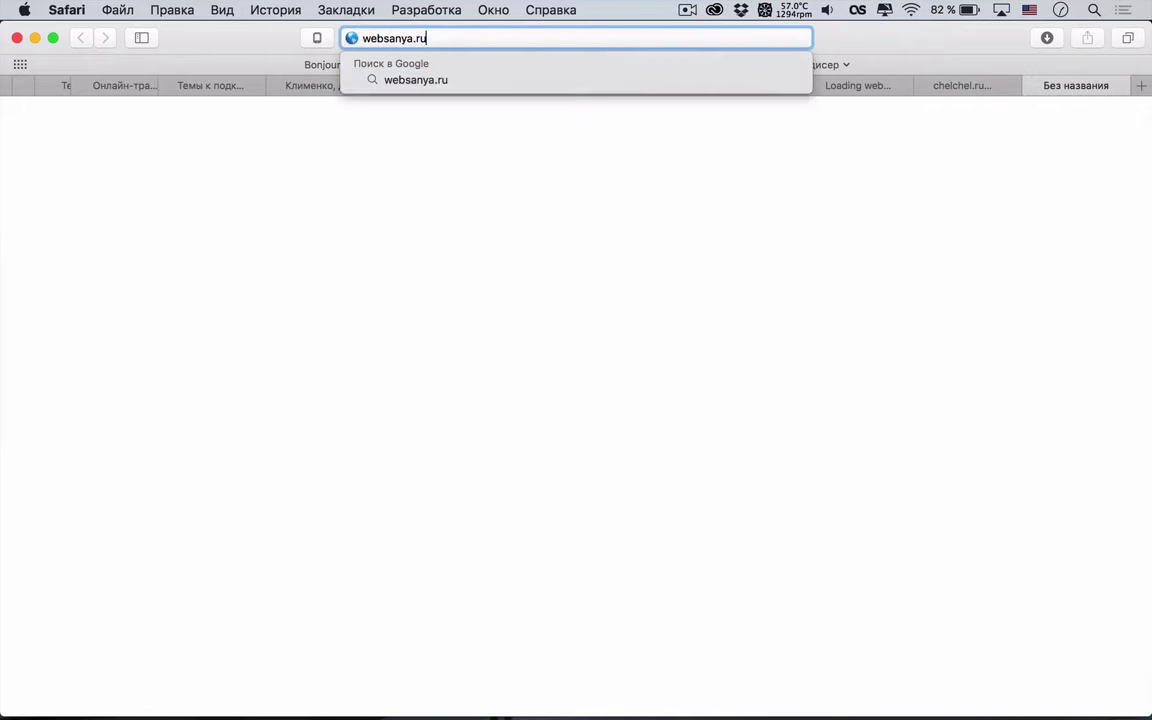
pyautogui.press('Return')
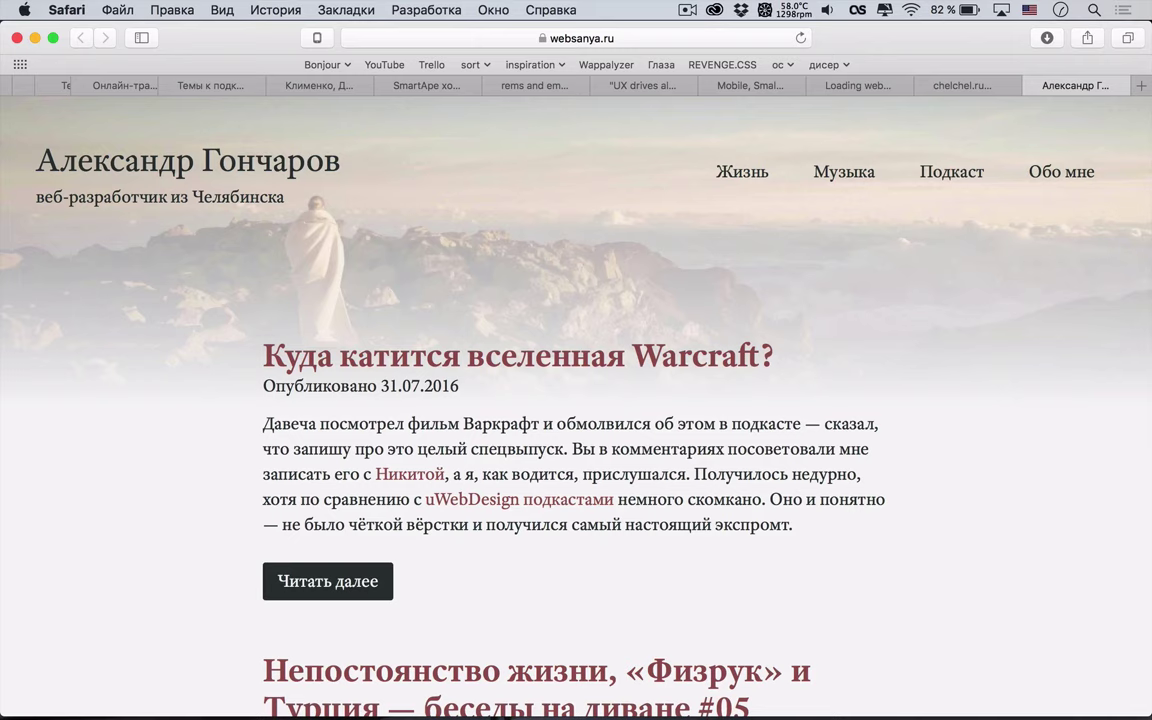
pyautogui.press('super+r')
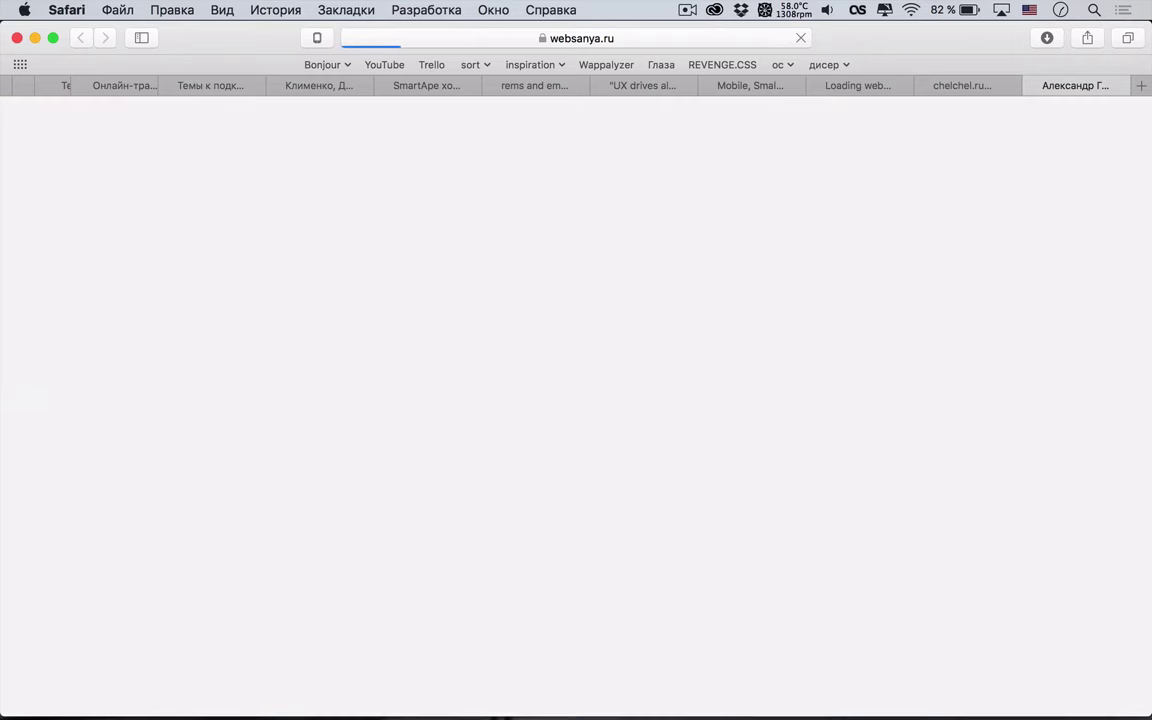
pyautogui.press('super+r')
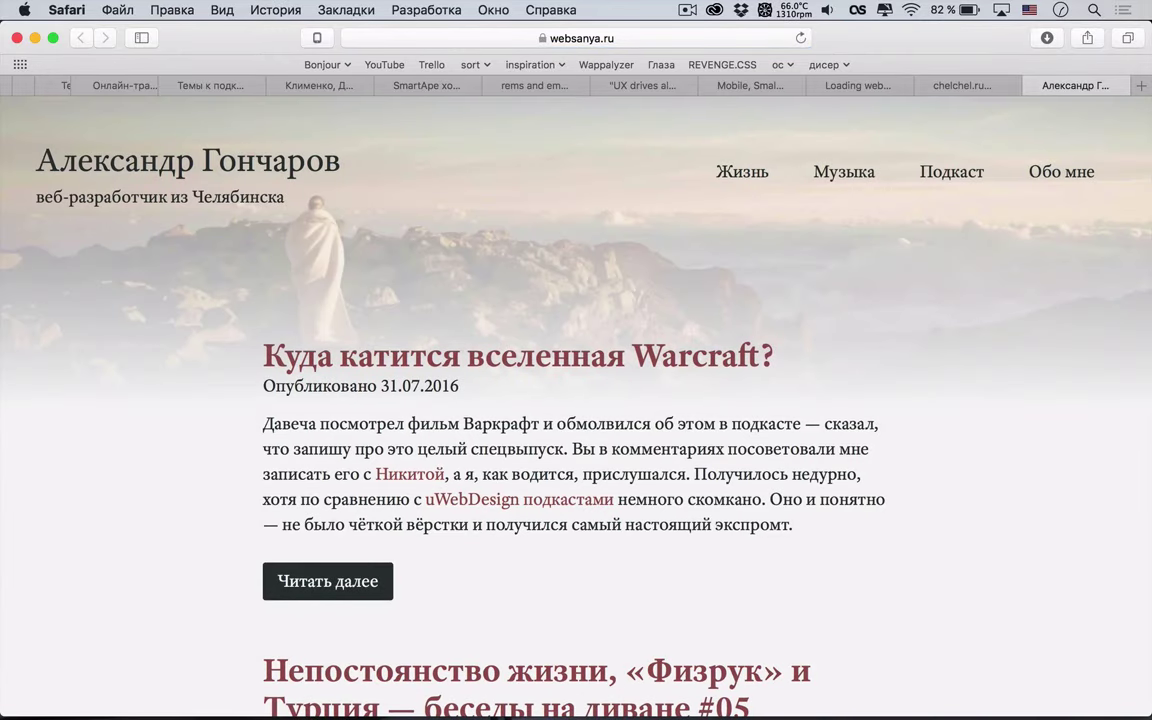
# Return to the webfont loading article and review its localStorage font script and the "What did we achieve" section
pyautogui.click(868, 88)
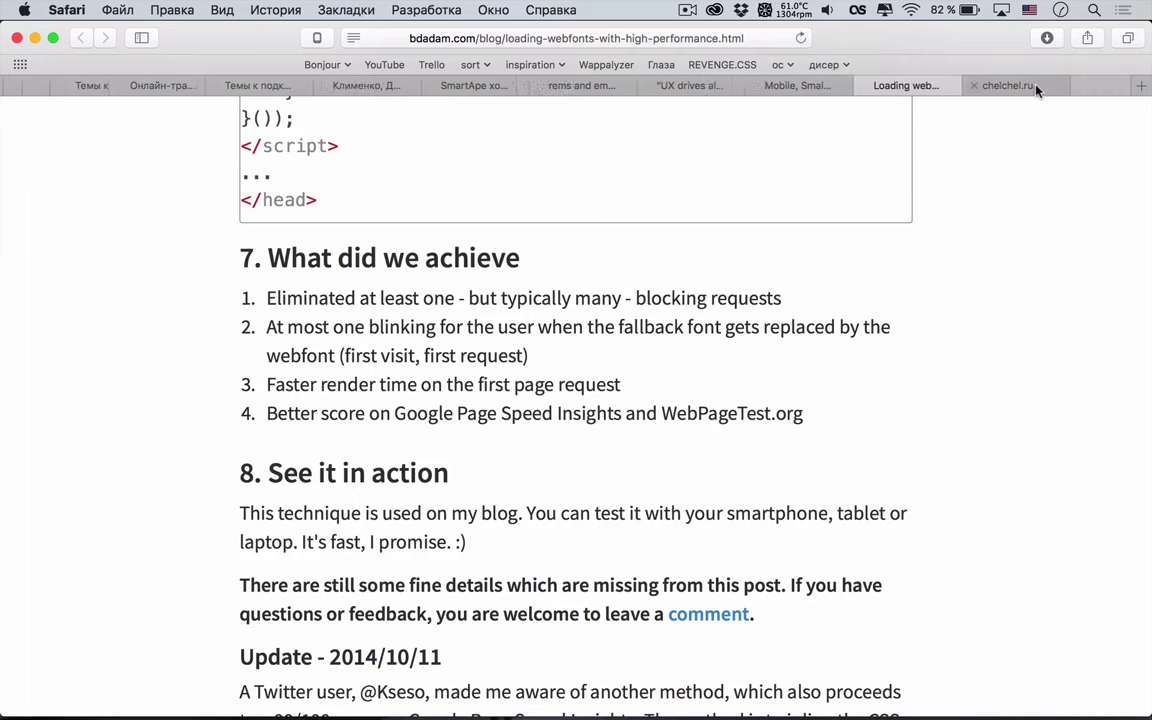
pyautogui.scroll(-2, 1016, 342)
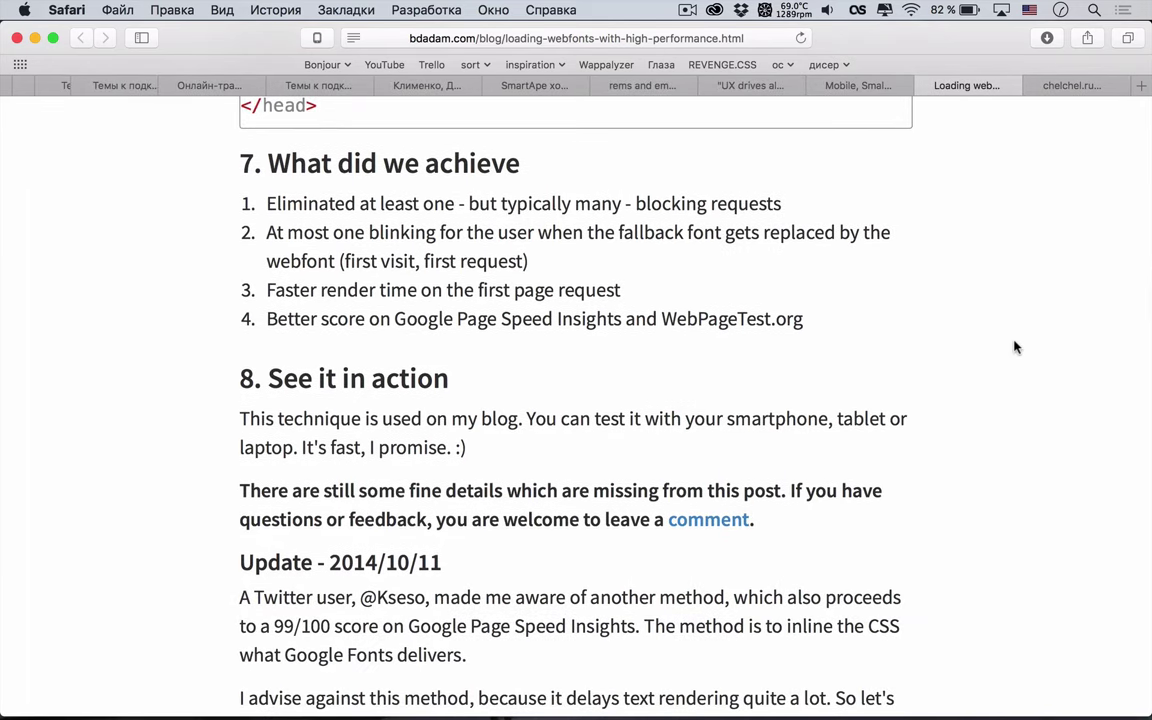
pyautogui.scroll(-2, 1014, 347)
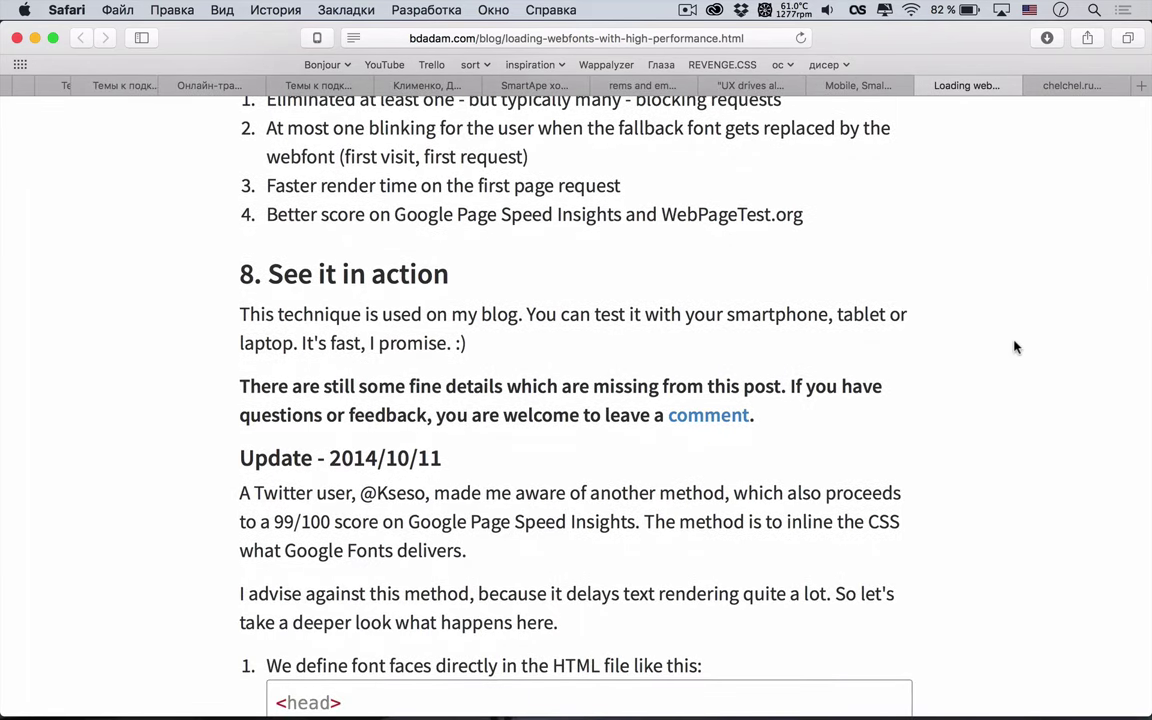
pyautogui.scroll(1, 1004, 395)
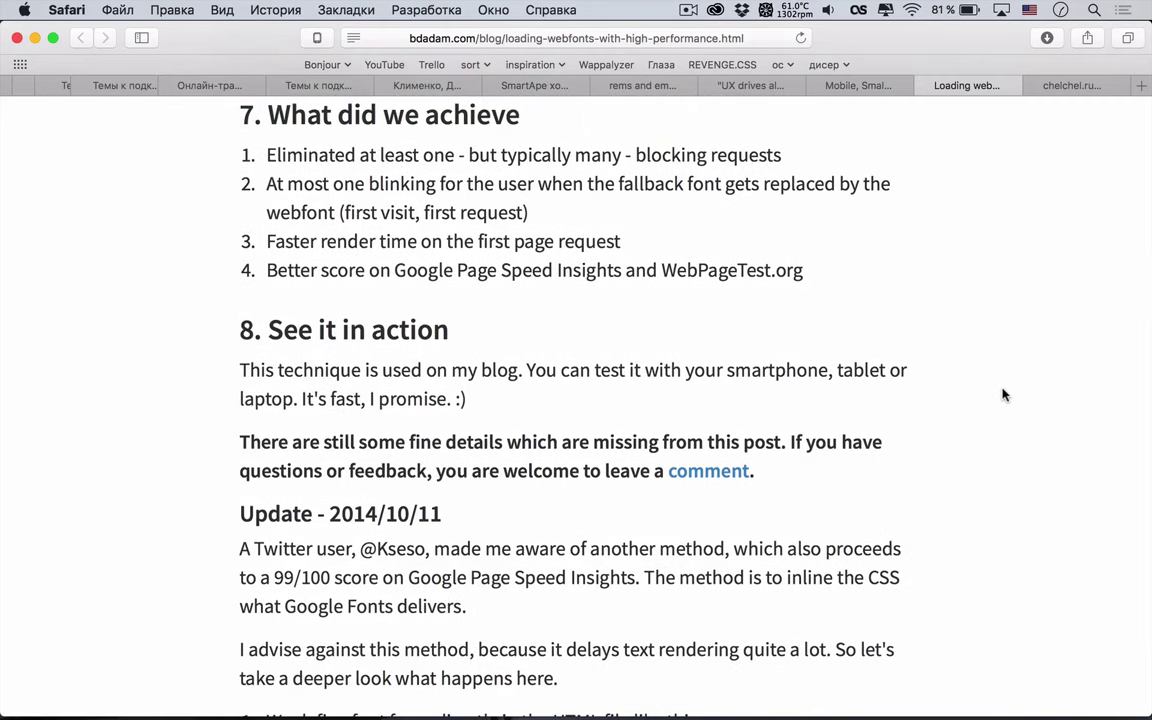
pyautogui.scroll(20, 1004, 395)
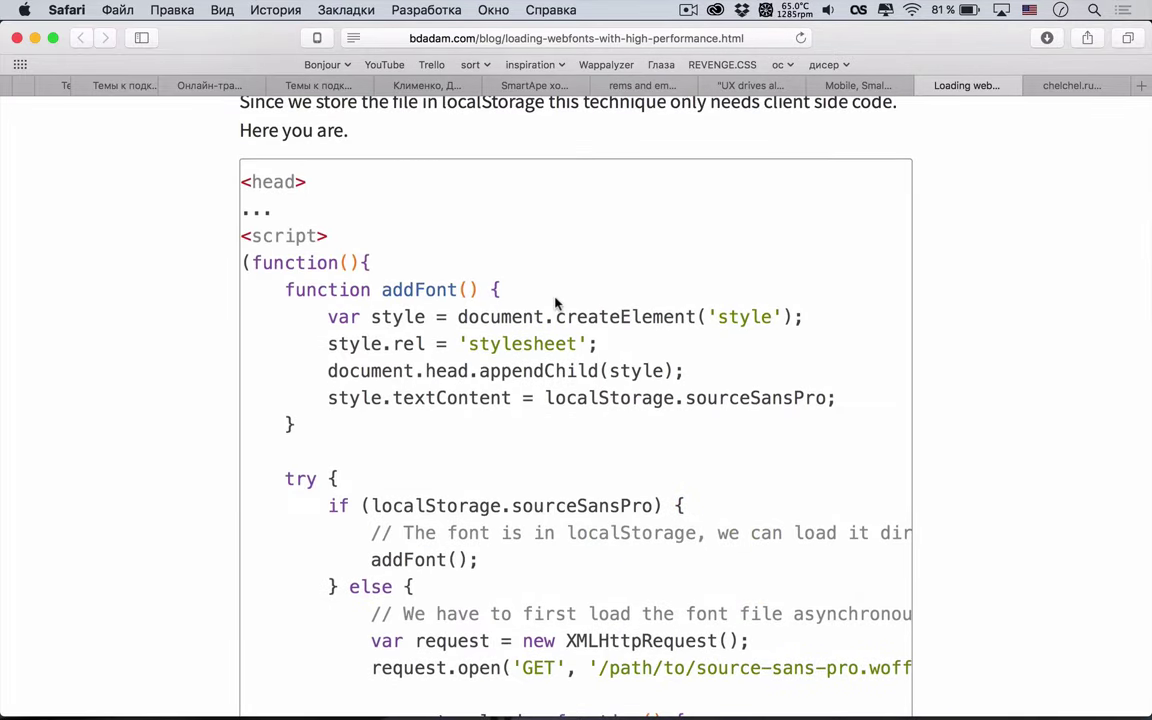
pyautogui.scroll(-5, 556, 300)
pyautogui.scroll(-10, 556, 300)
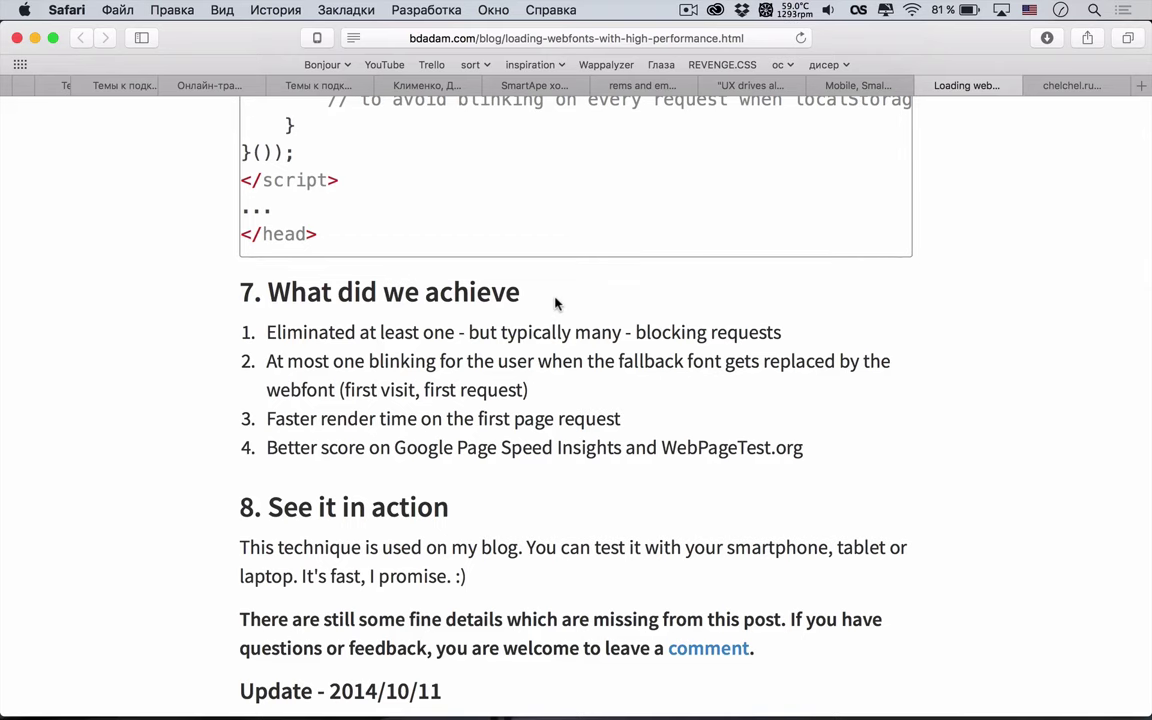
pyautogui.scroll(-5, 556, 303)
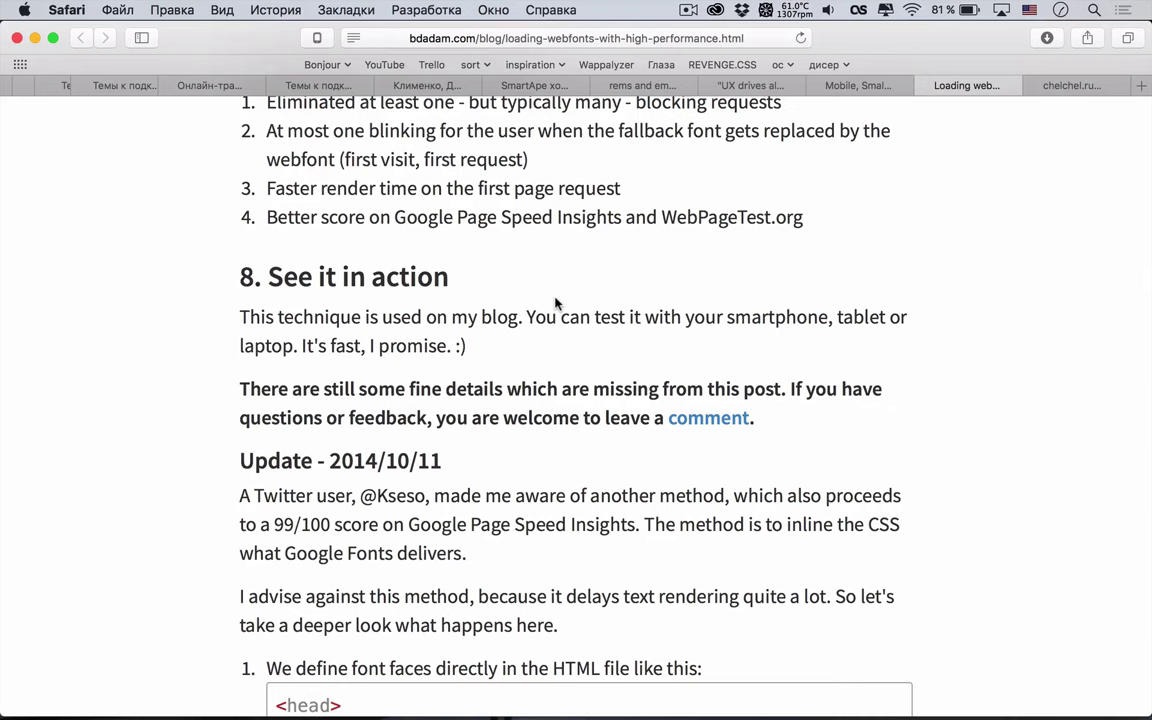
# Read the article's 2014/10/11 update on inlining Google Fonts CSS through to its resources and comments, and return to the article title
pyautogui.scroll(-6, 556, 303)
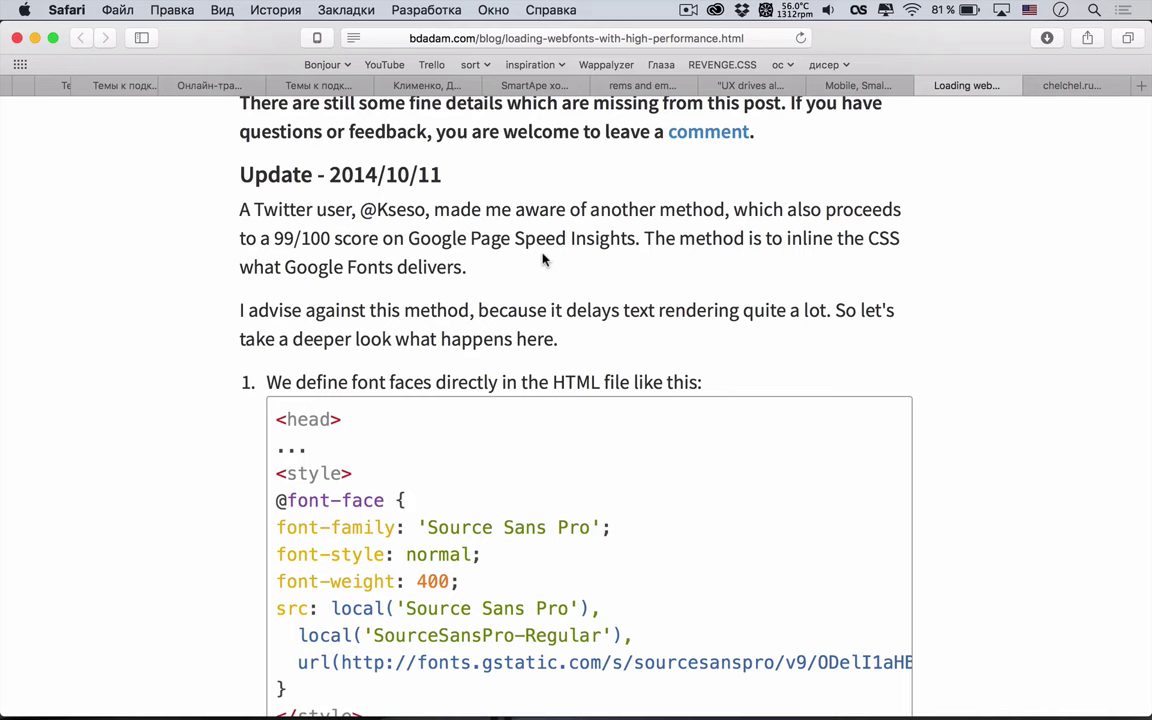
pyautogui.scroll(-1, 543, 259)
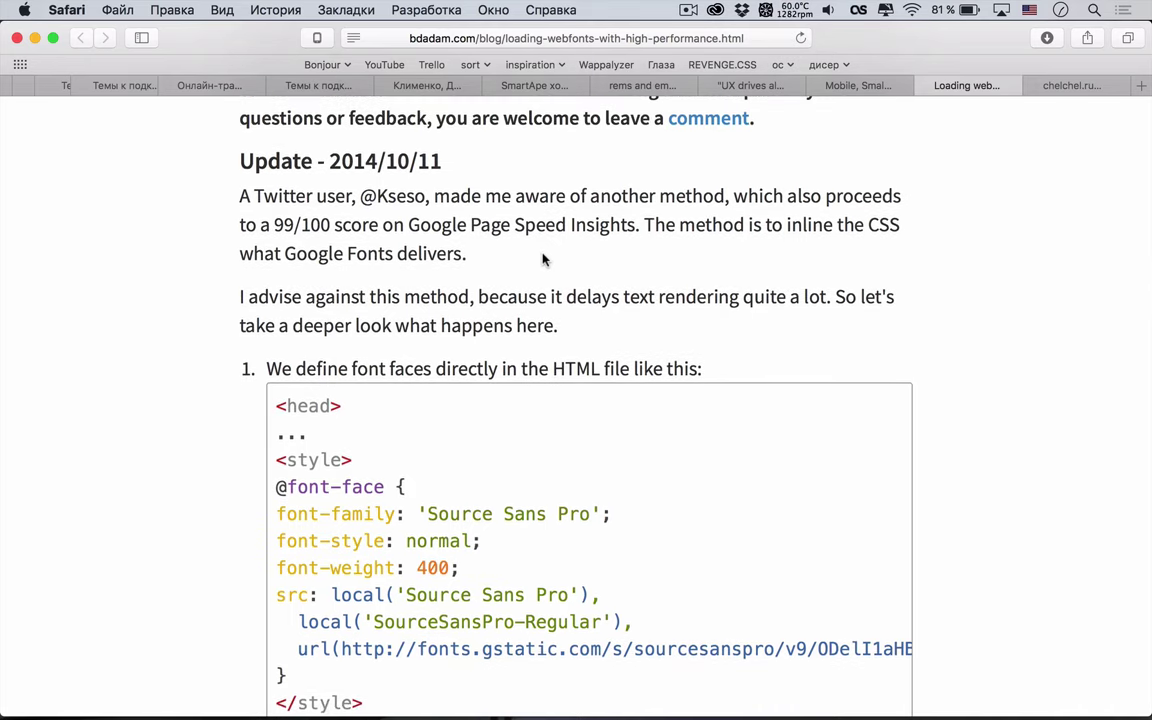
pyautogui.scroll(-10, 543, 259)
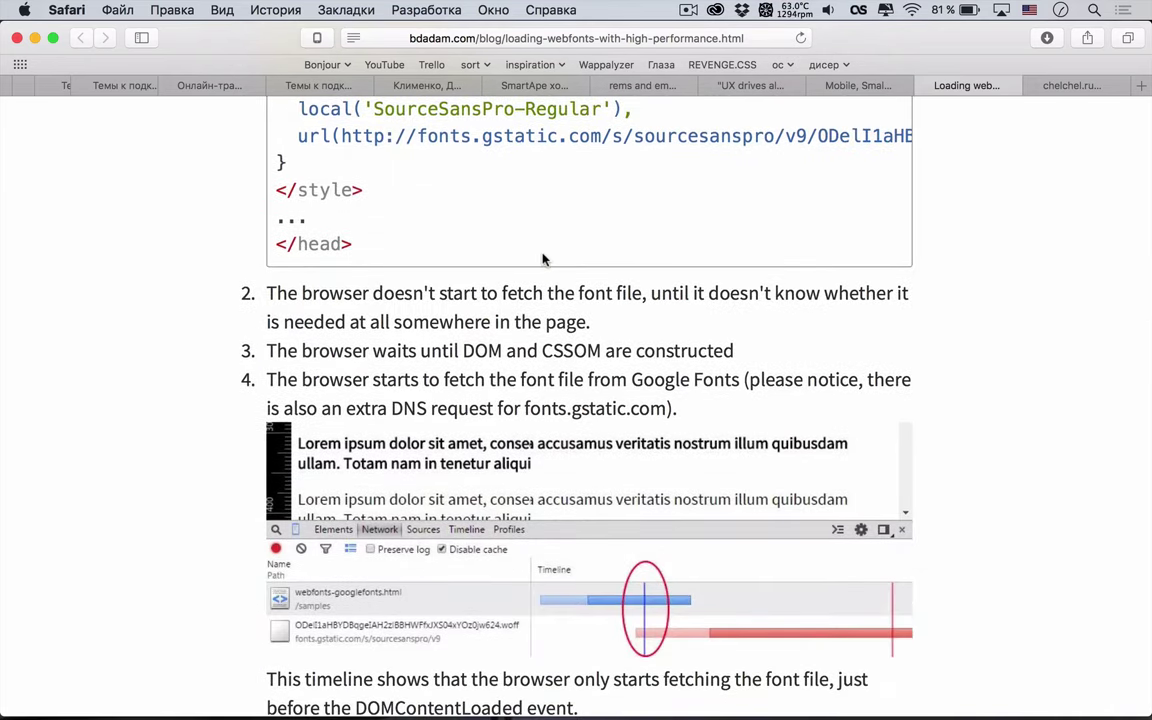
pyautogui.scroll(-3, 543, 259)
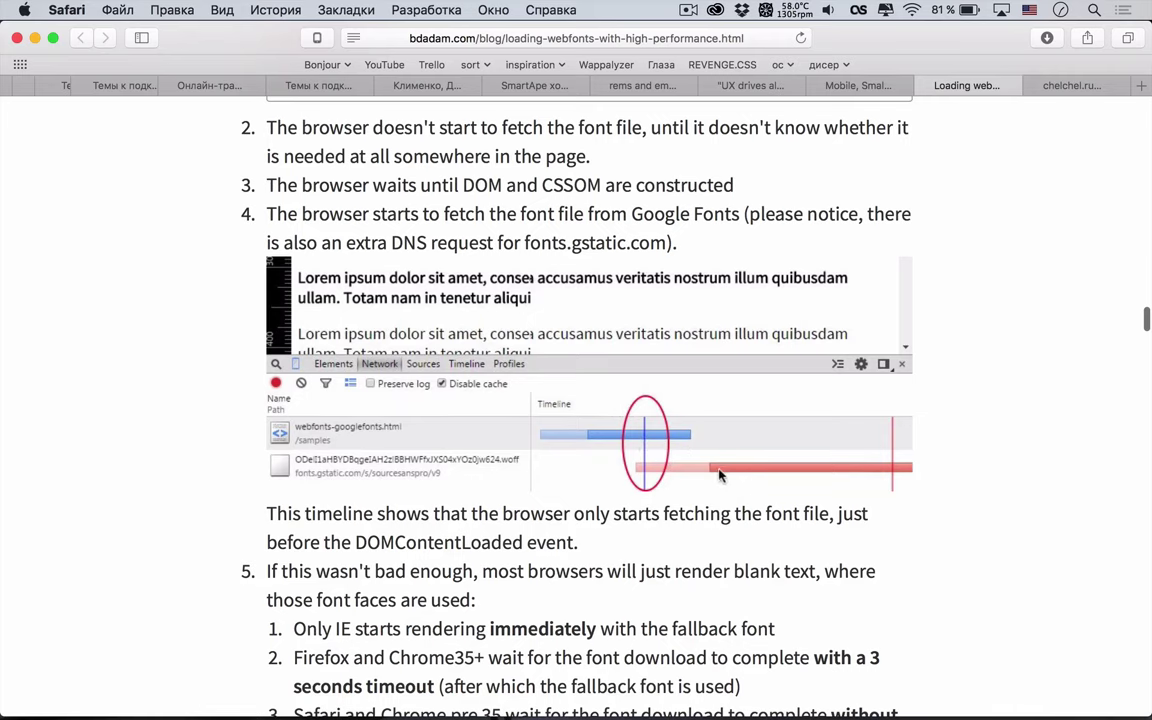
pyautogui.scroll(3, 712, 470)
pyautogui.scroll(-10, 712, 470)
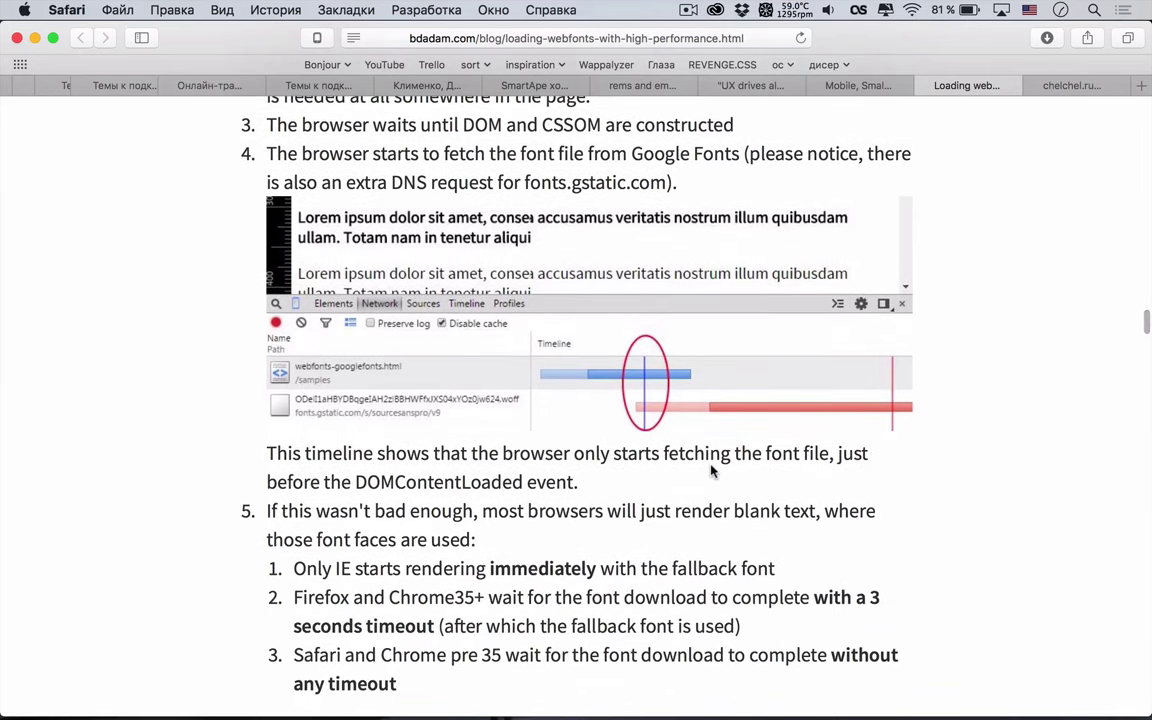
pyautogui.scroll(-1, 712, 465)
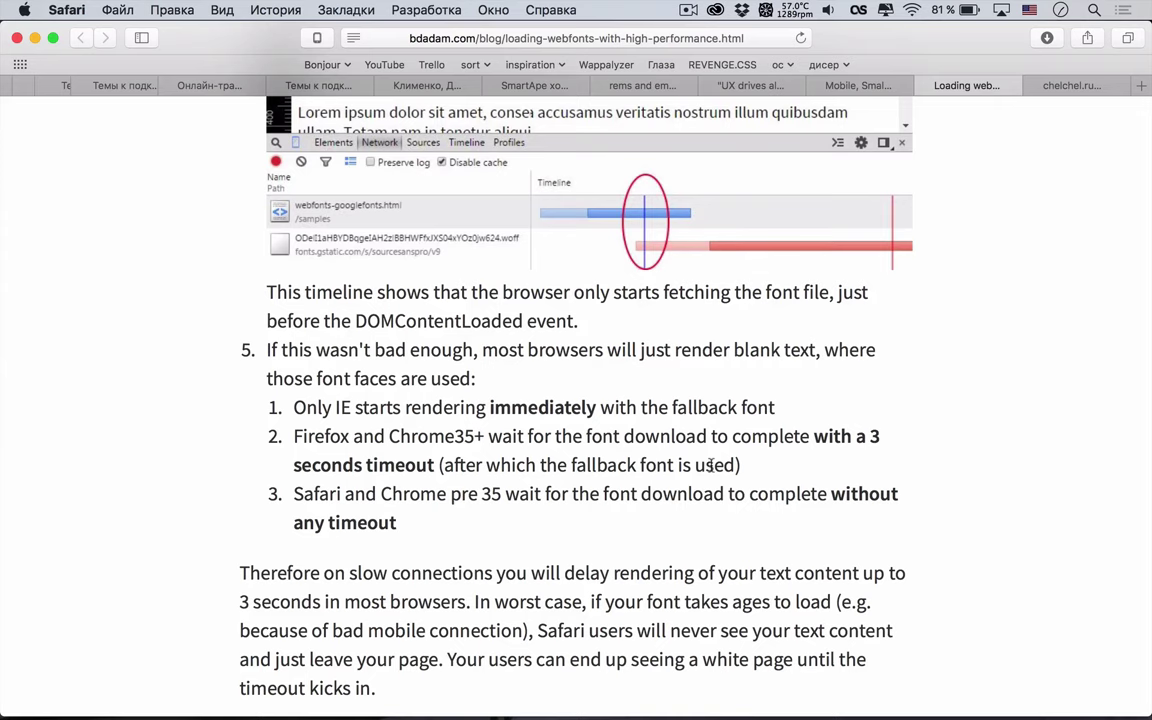
pyautogui.scroll(-6, 710, 465)
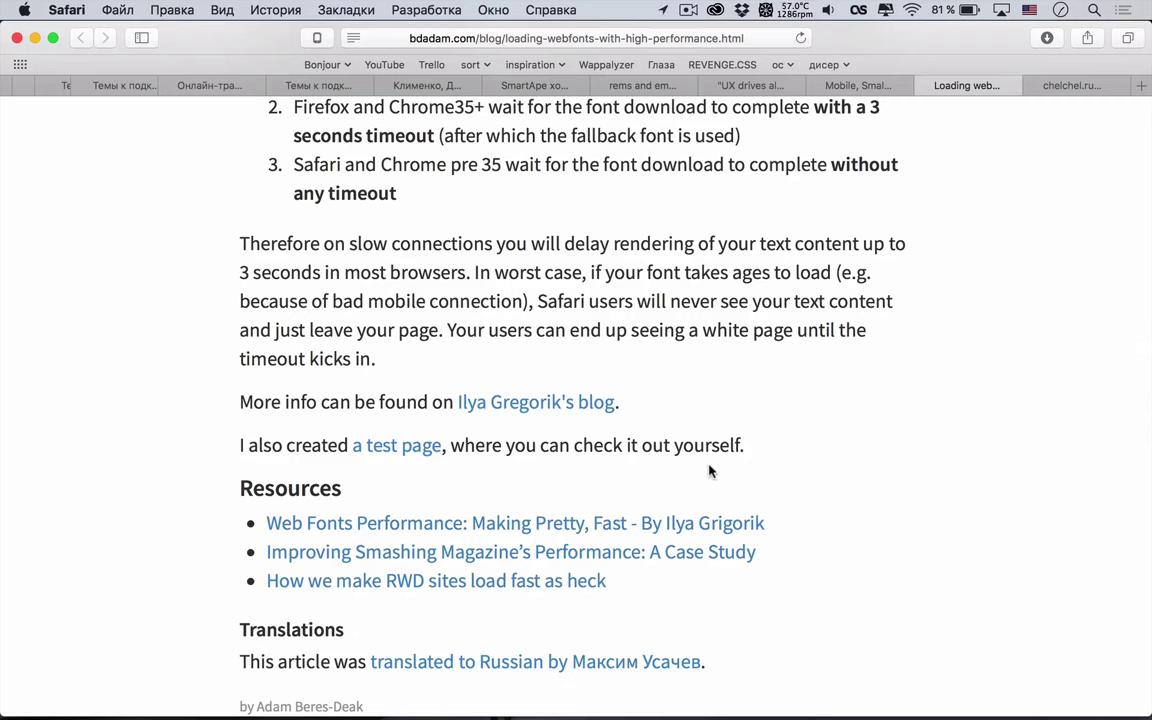
pyautogui.scroll(-7, 709, 471)
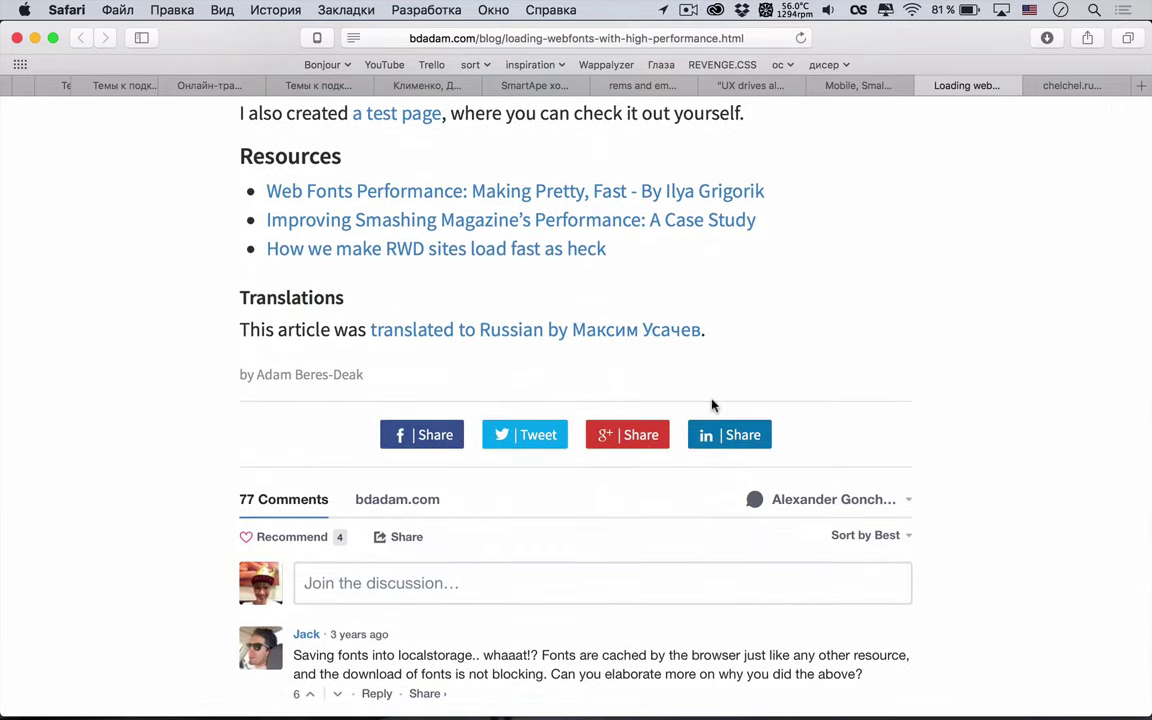
pyautogui.scroll(20, 712, 405)
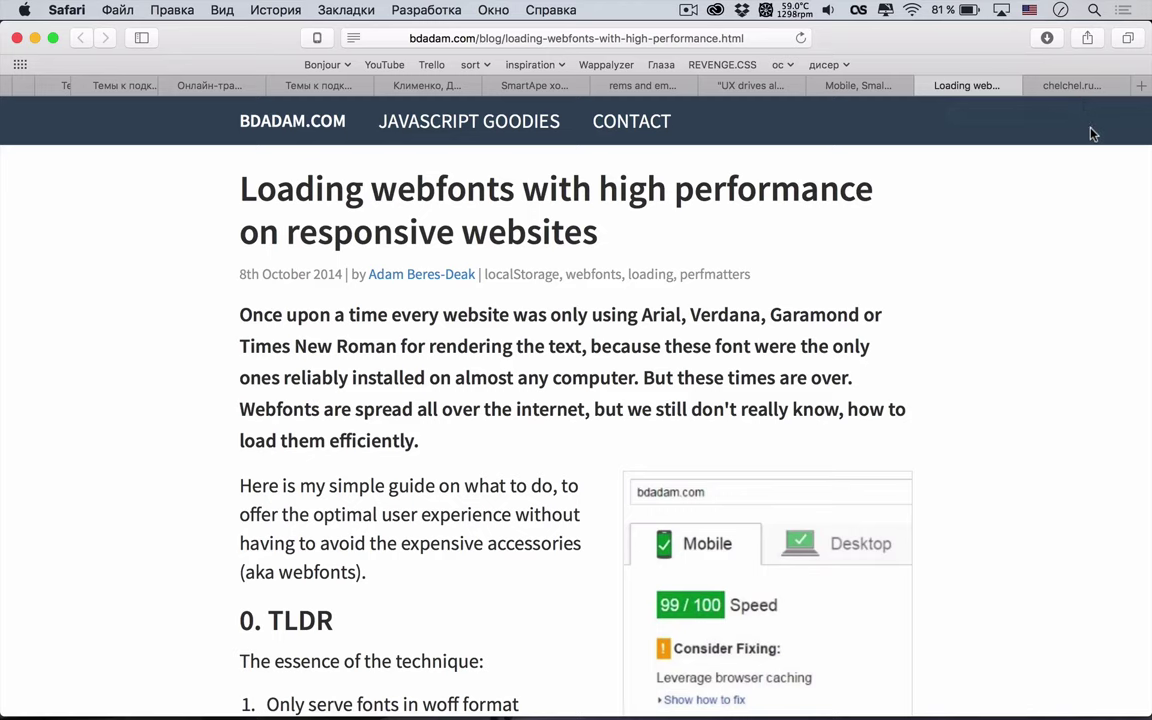
# Switch to the chelchel.ru LiveJournal community, view the post author's linked Facebook profile, and return to the community page
pyautogui.click(1075, 88)
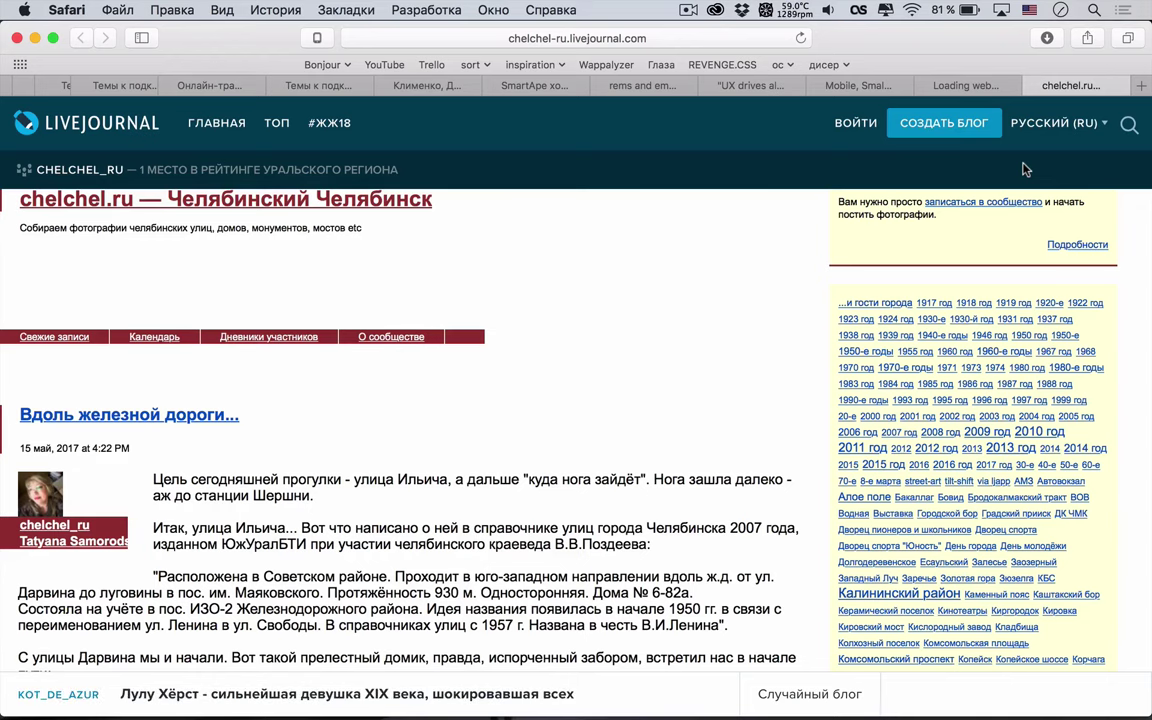
pyautogui.scroll(-2, 1025, 170)
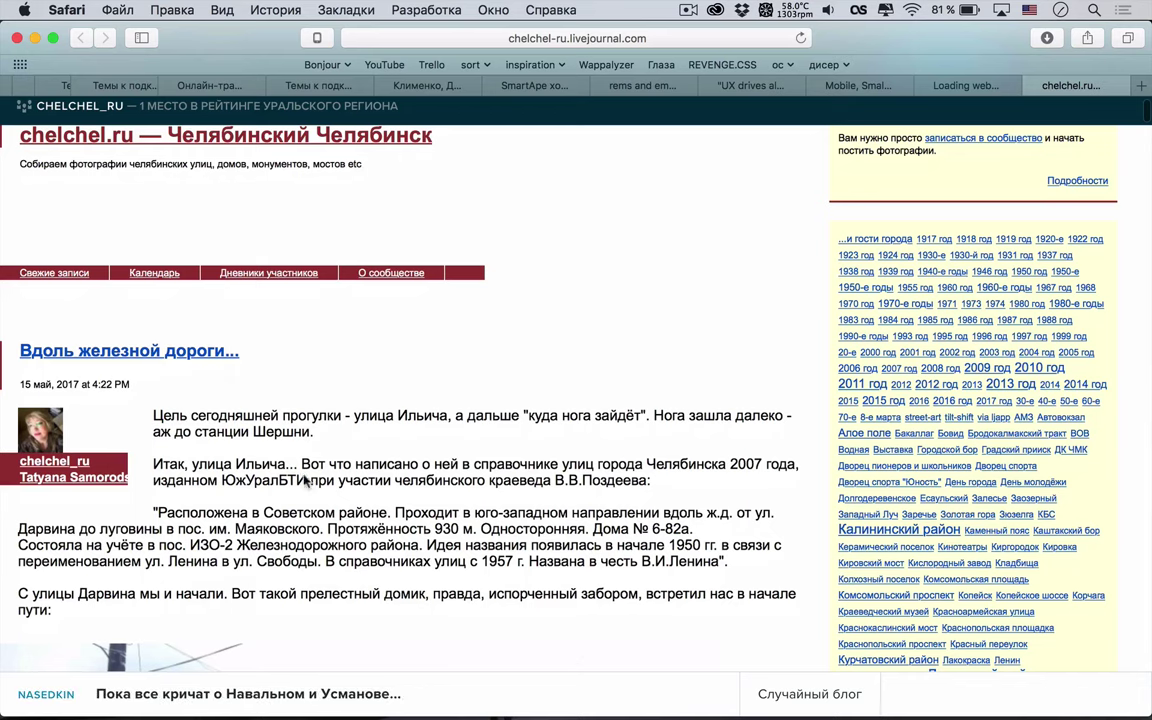
pyautogui.click(100, 484)
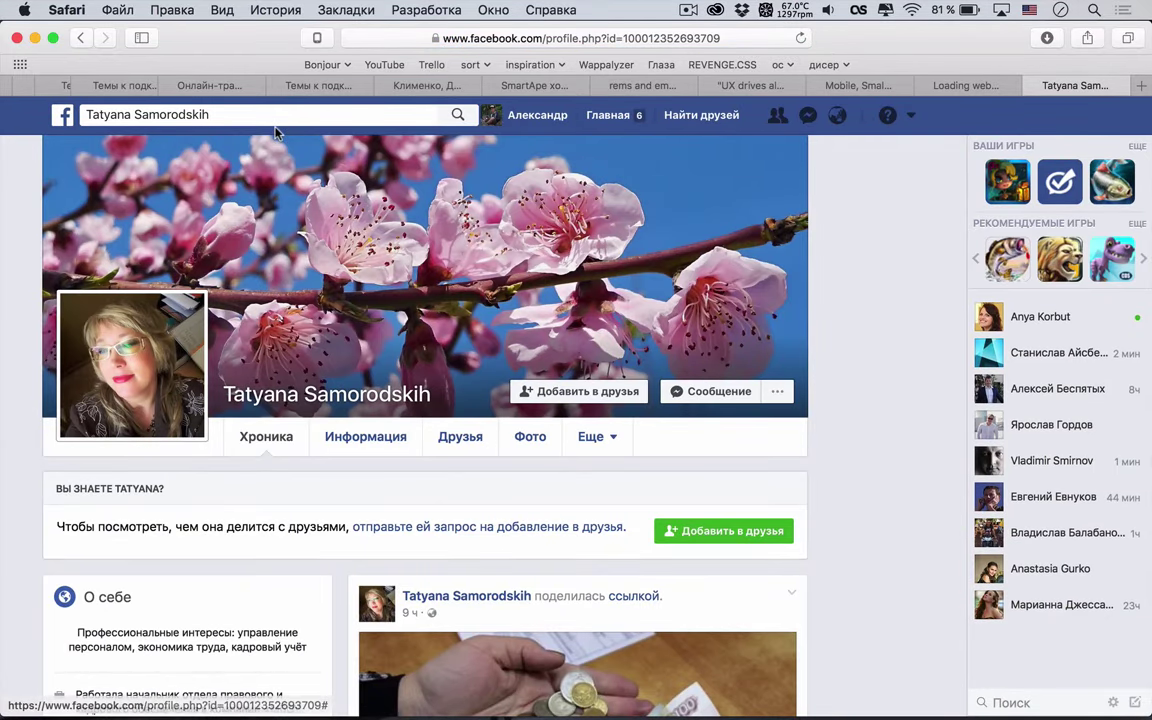
pyautogui.click(84, 38)
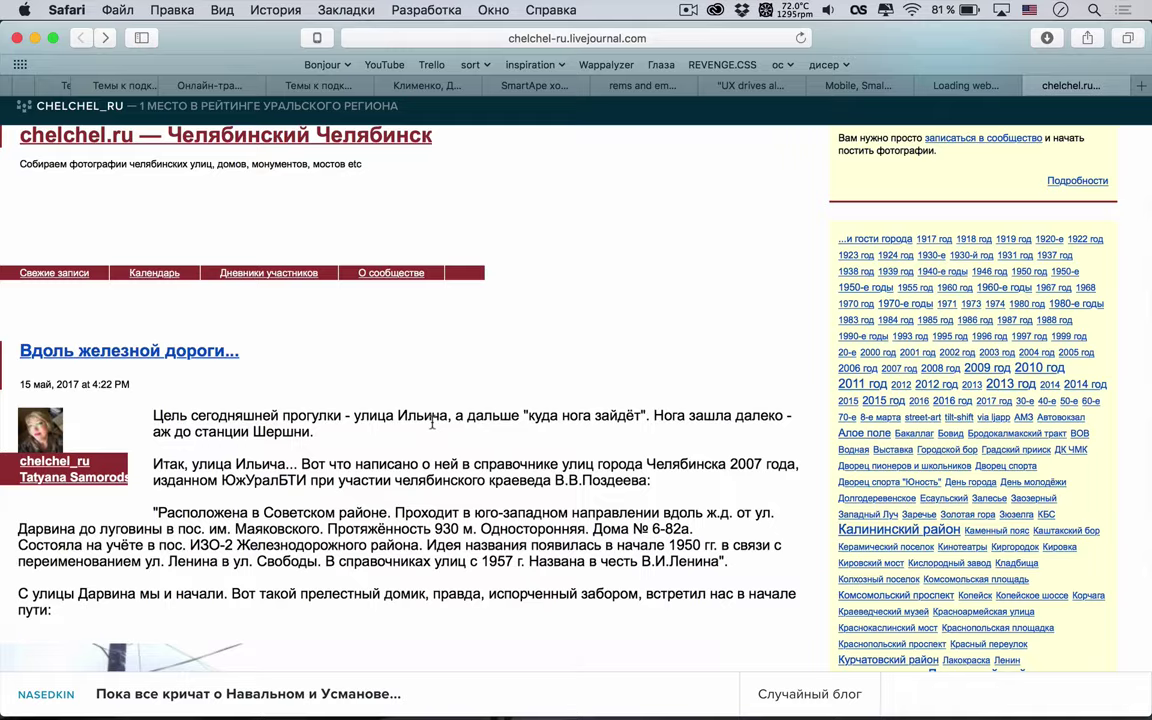
# Look through the chelchel.ru community feed down to the post "Вопрос к знатокам истории Ленинского района"
pyautogui.scroll(-5, 390, 382)
pyautogui.scroll(-10, 434, 429)
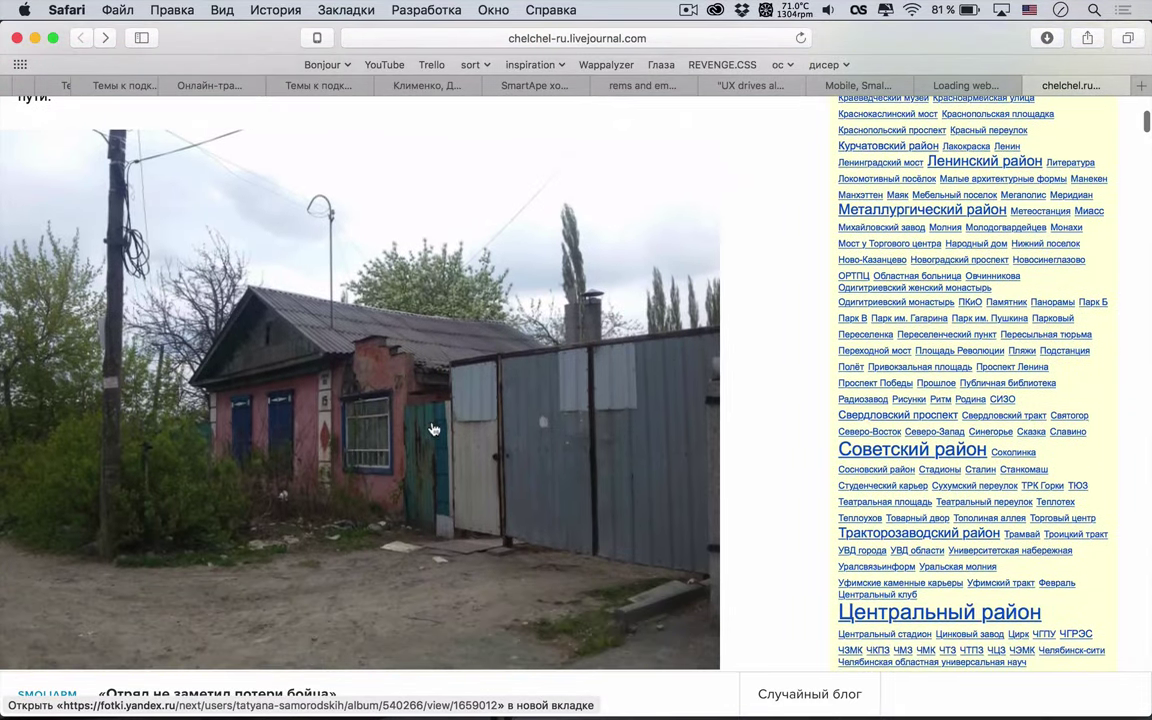
pyautogui.scroll(-7, 432, 427)
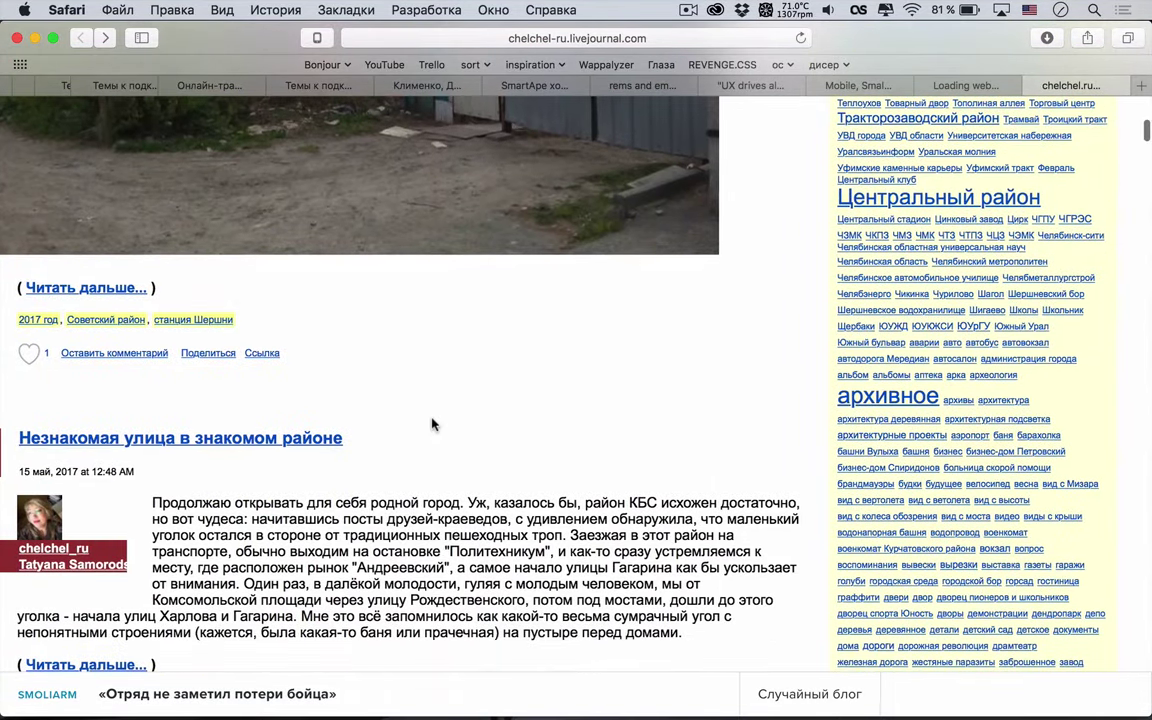
pyautogui.scroll(-5, 432, 425)
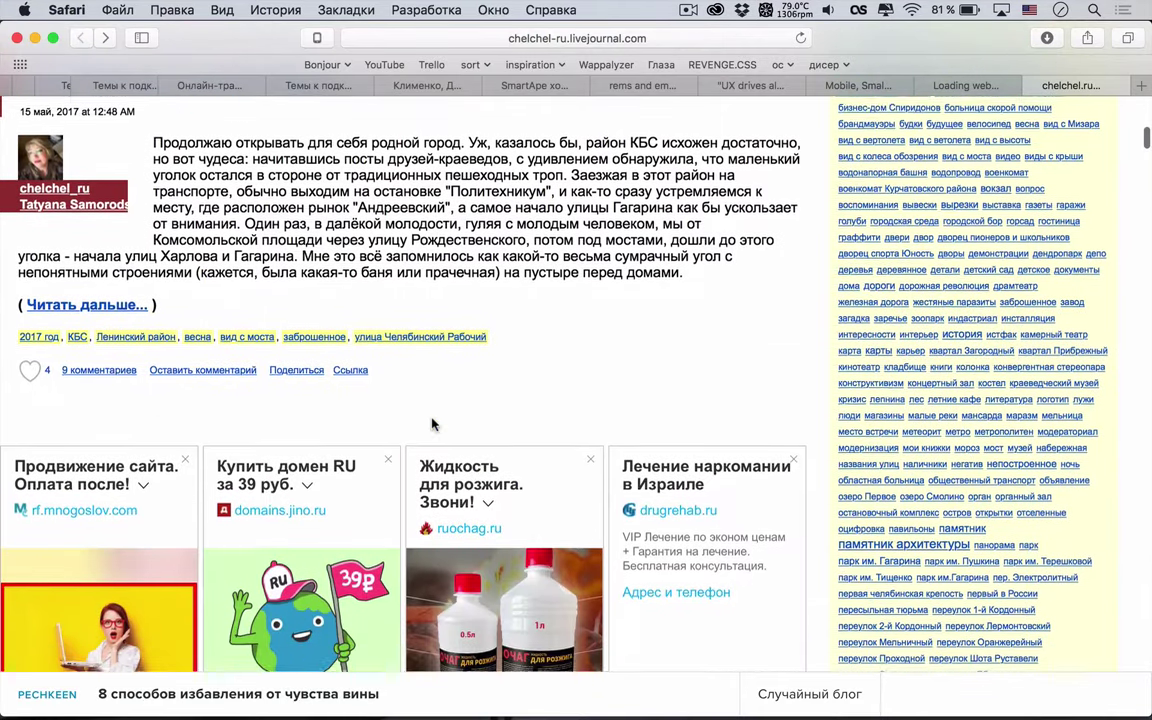
pyautogui.scroll(-5, 496, 625)
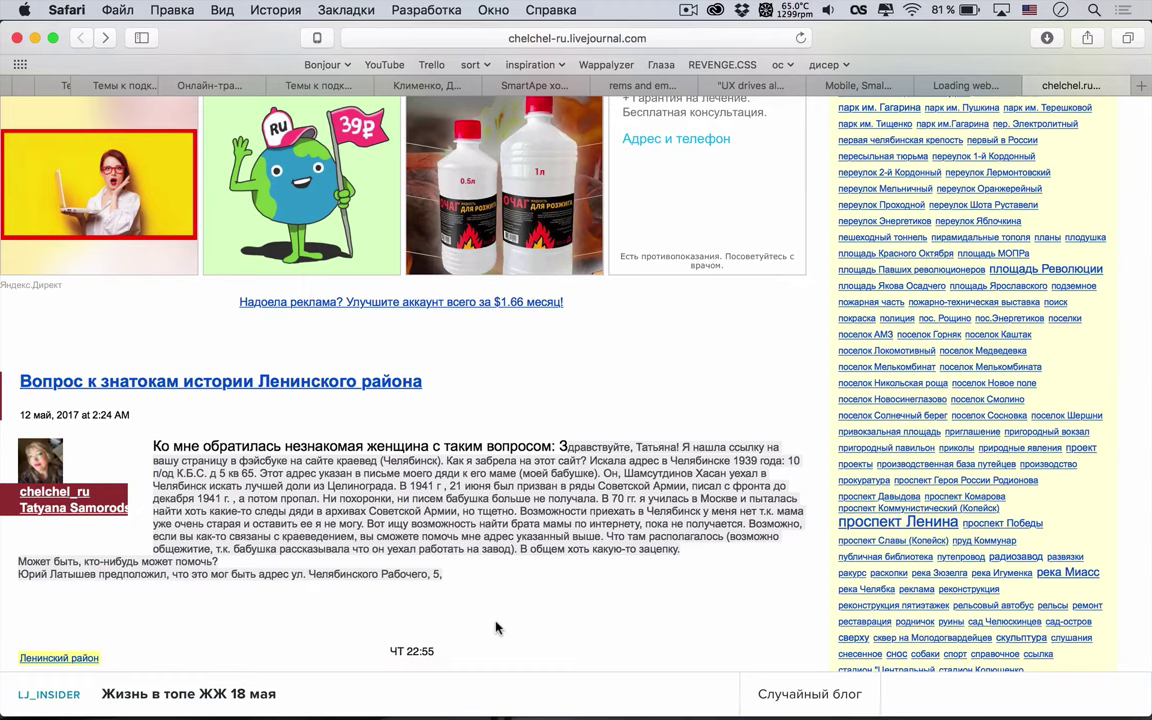
# Open the community post "Незнакомая улица в знакомом районе" and view its article text
pyautogui.scroll(10, 496, 628)
pyautogui.click(236, 416)
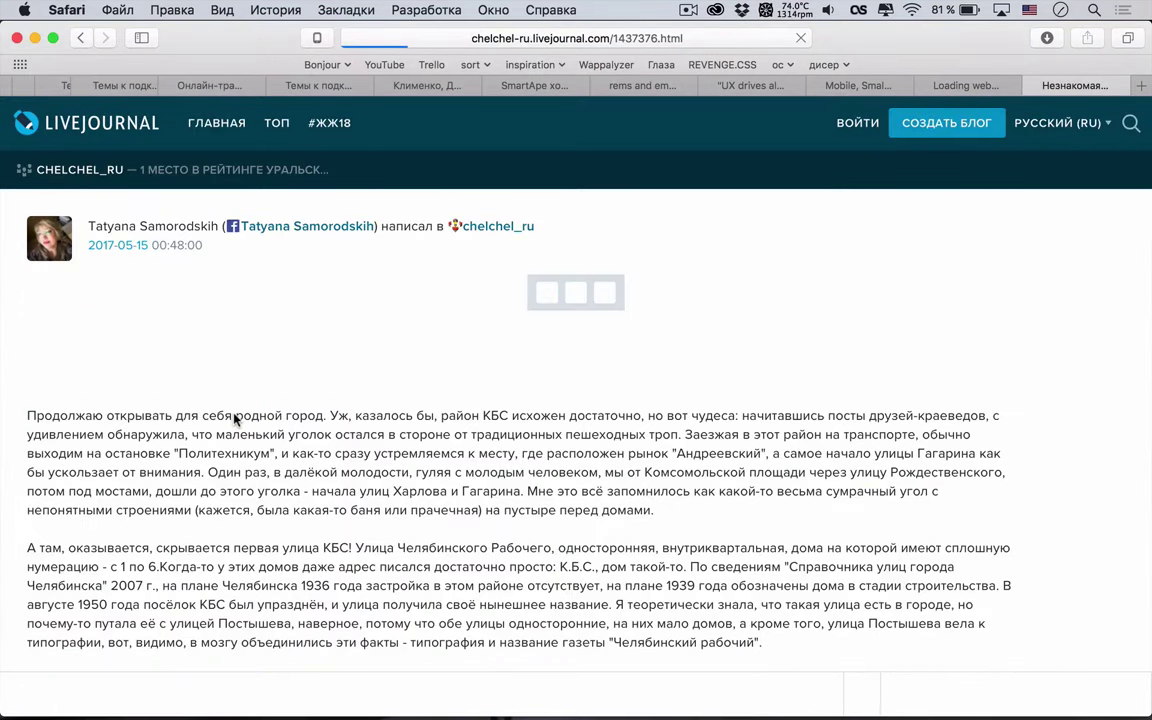
pyautogui.scroll(-3, 600, 470)
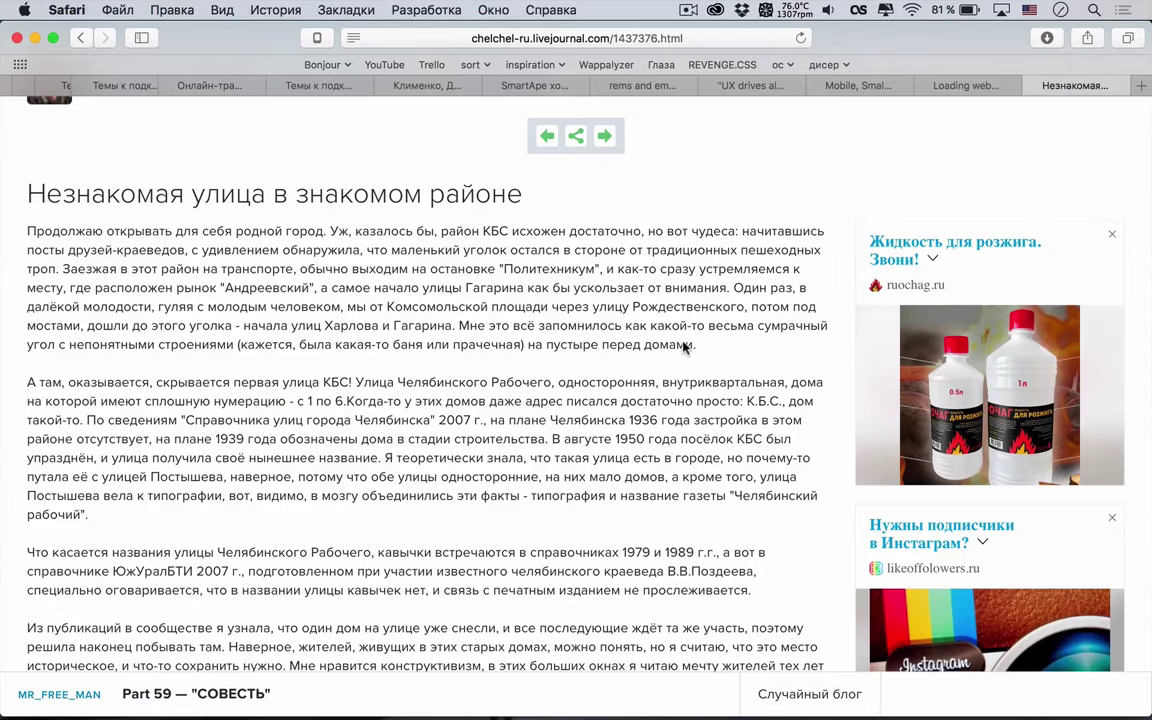
# Inspect the post's article element and examine its inherited styles, including the font declaration in the BODY rule
pyautogui.press('super+alt+i')
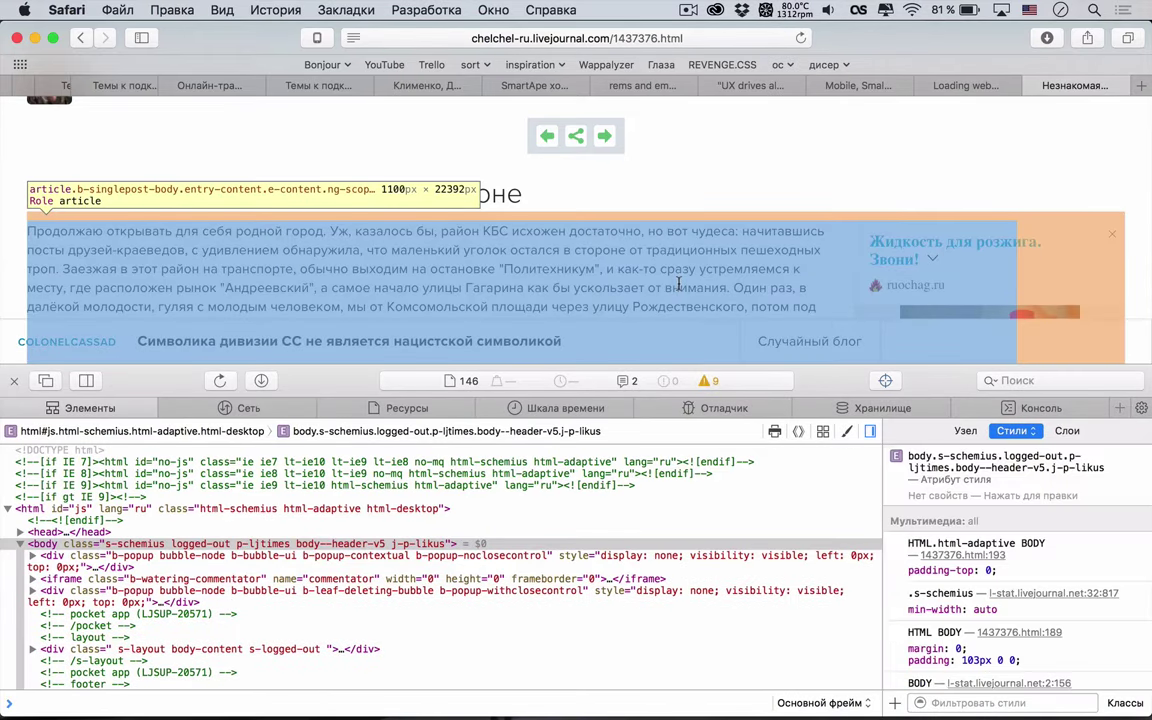
pyautogui.click(678, 285)
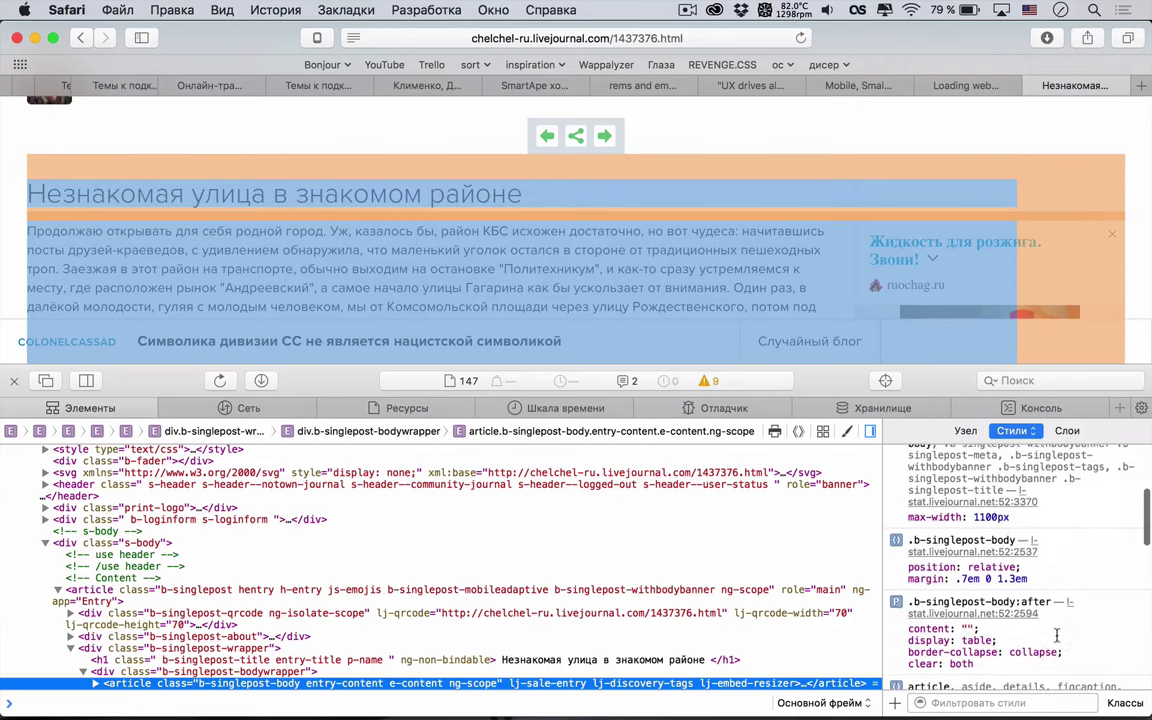
pyautogui.scroll(-10, 1056, 635)
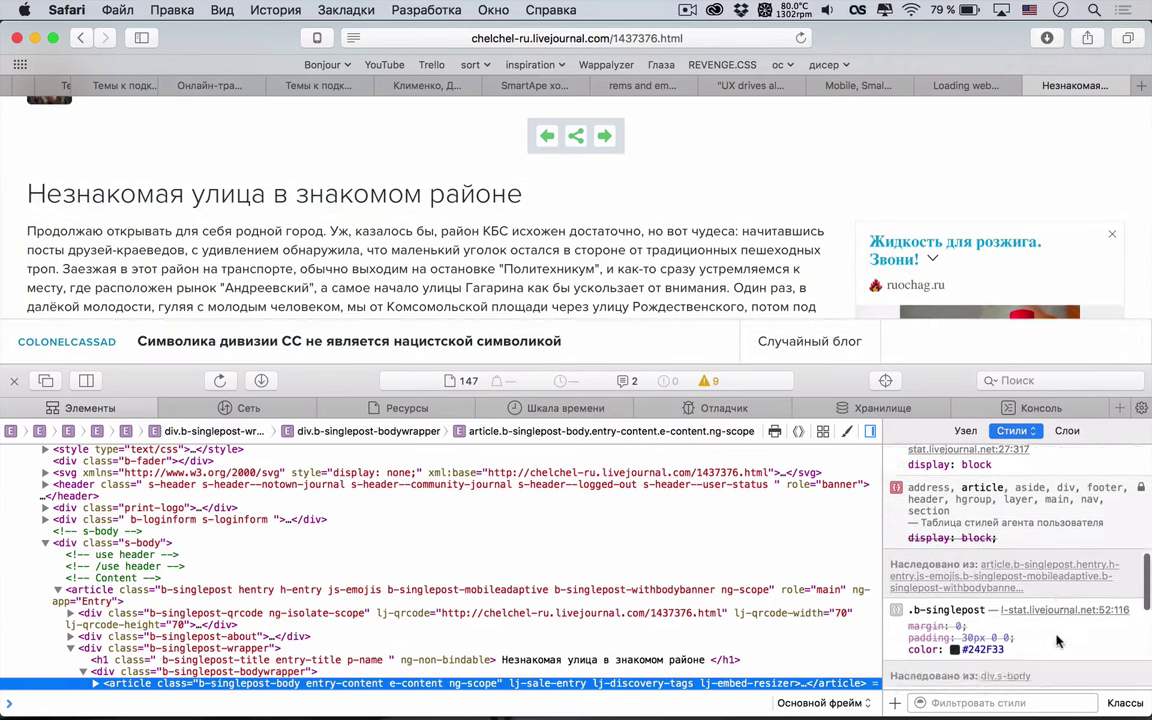
pyautogui.scroll(-8, 1058, 641)
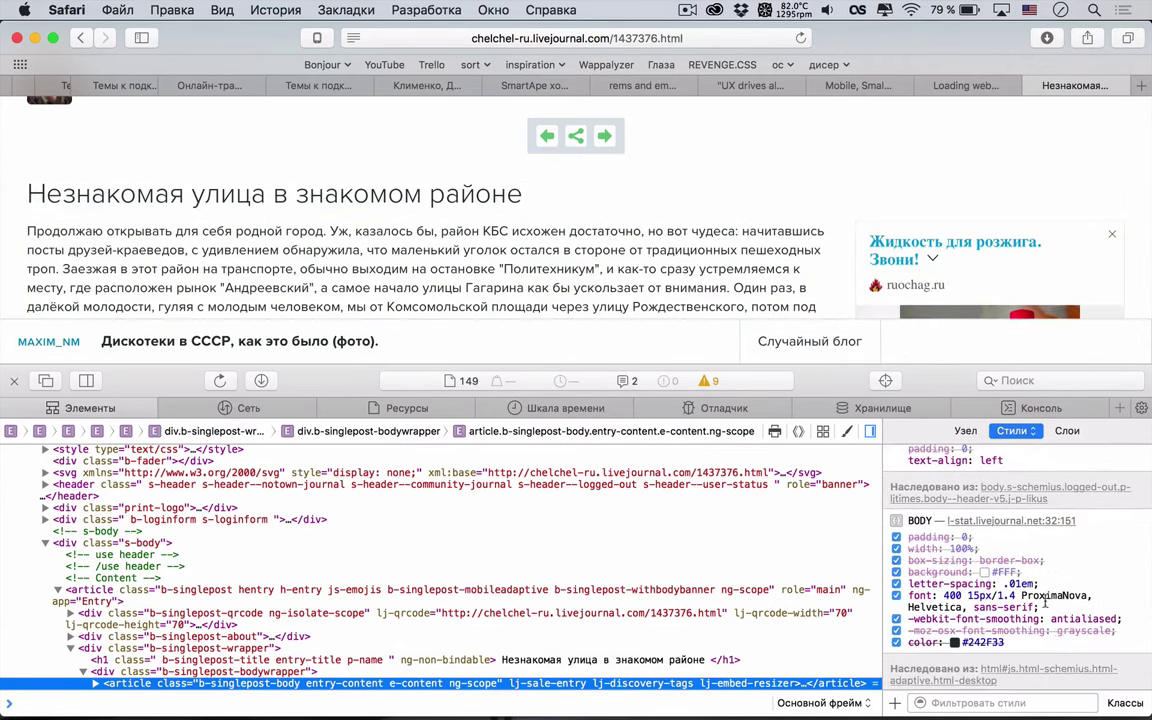
pyautogui.scroll(15, 489, 600)
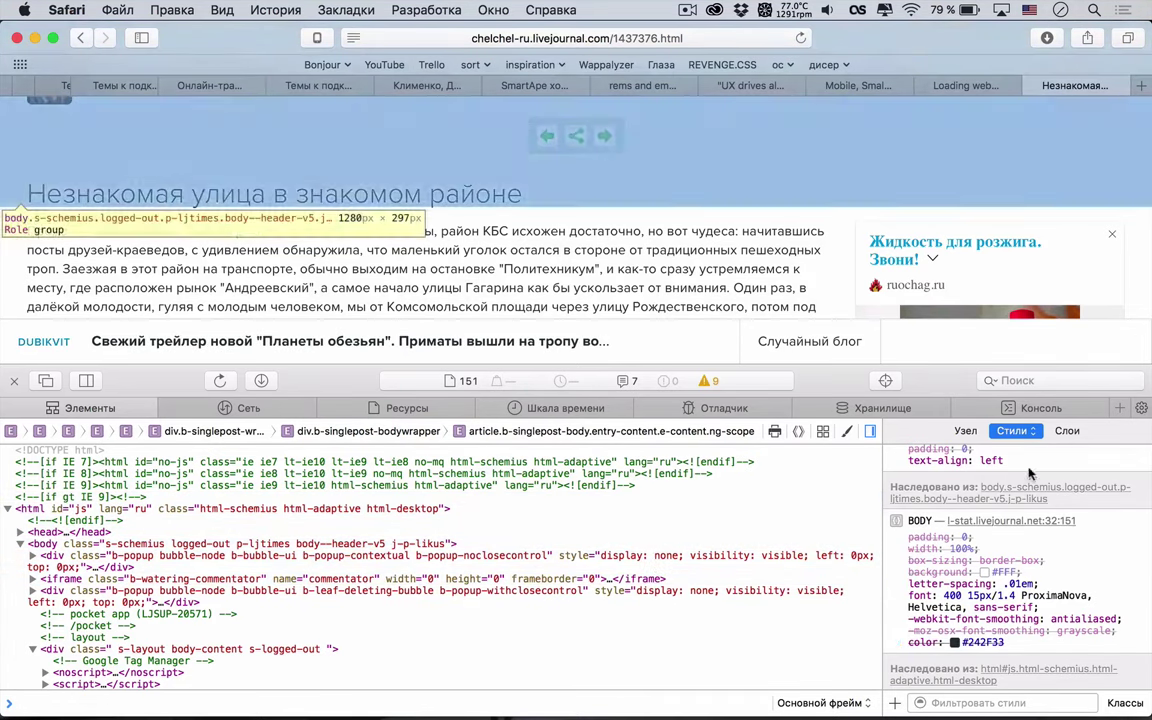
# Examine the article's computed style properties and trace its font-family to the font declaration in the BODY rule
pyautogui.click(1018, 430)
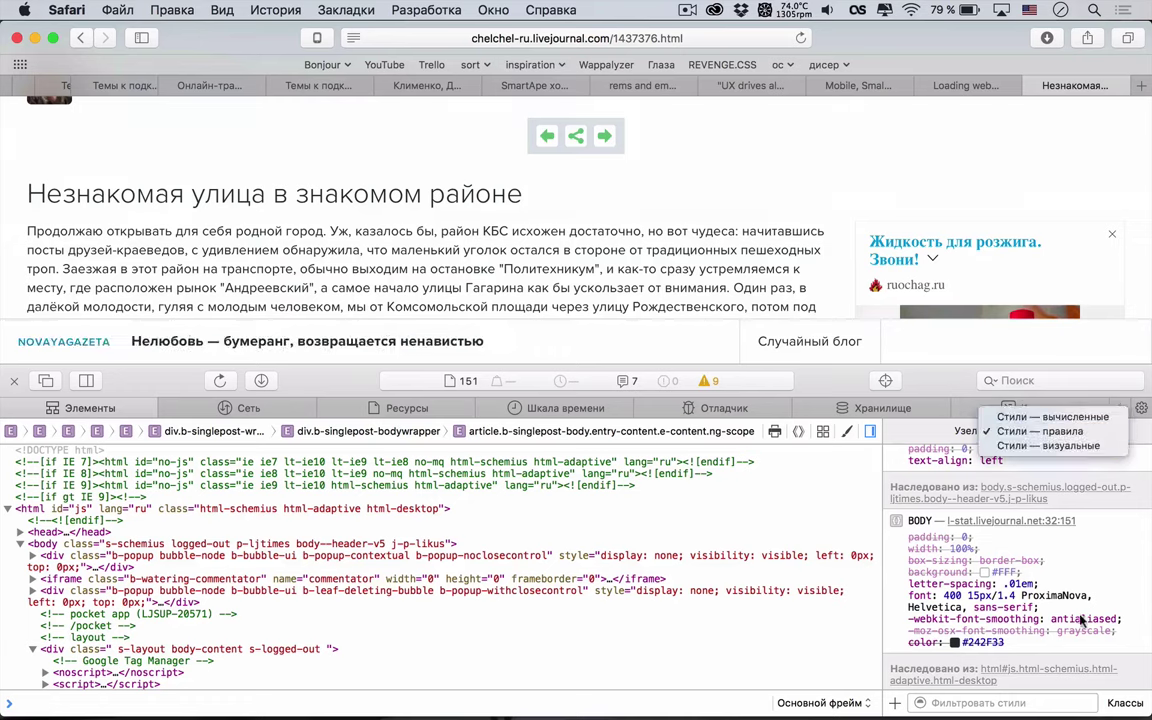
pyautogui.click(975, 585)
pyautogui.scroll(-2, 1080, 643)
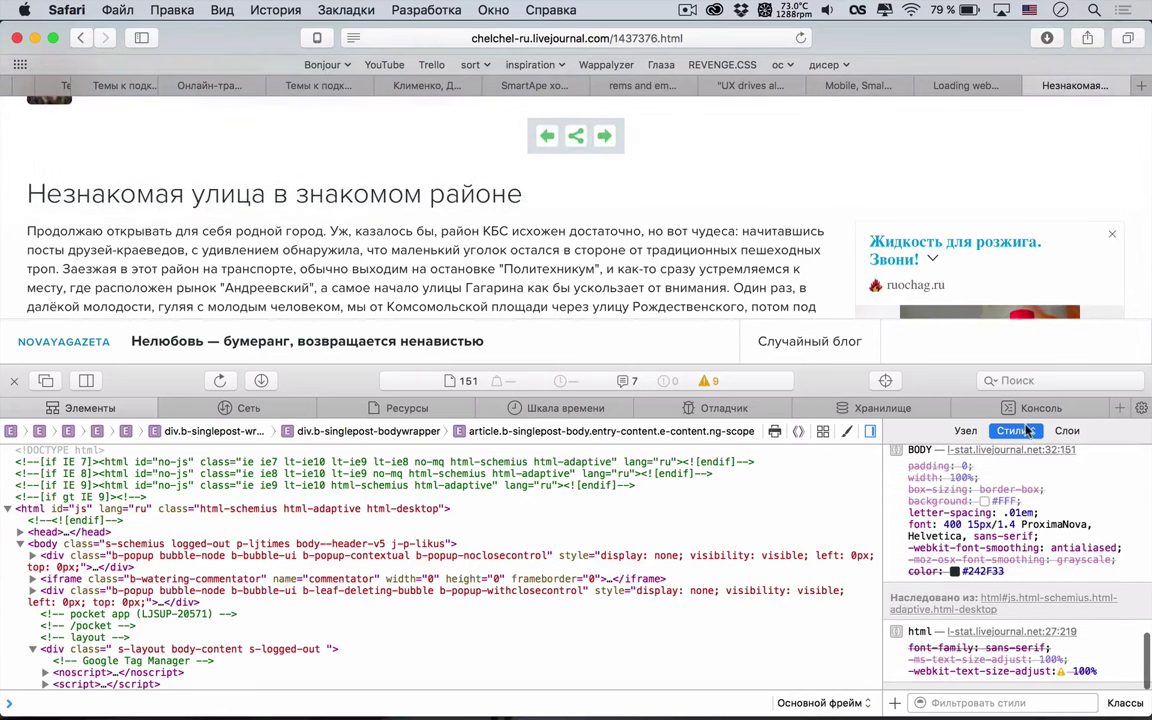
pyautogui.click(1020, 430)
pyautogui.click(1026, 418)
pyautogui.scroll(-5, 1035, 565)
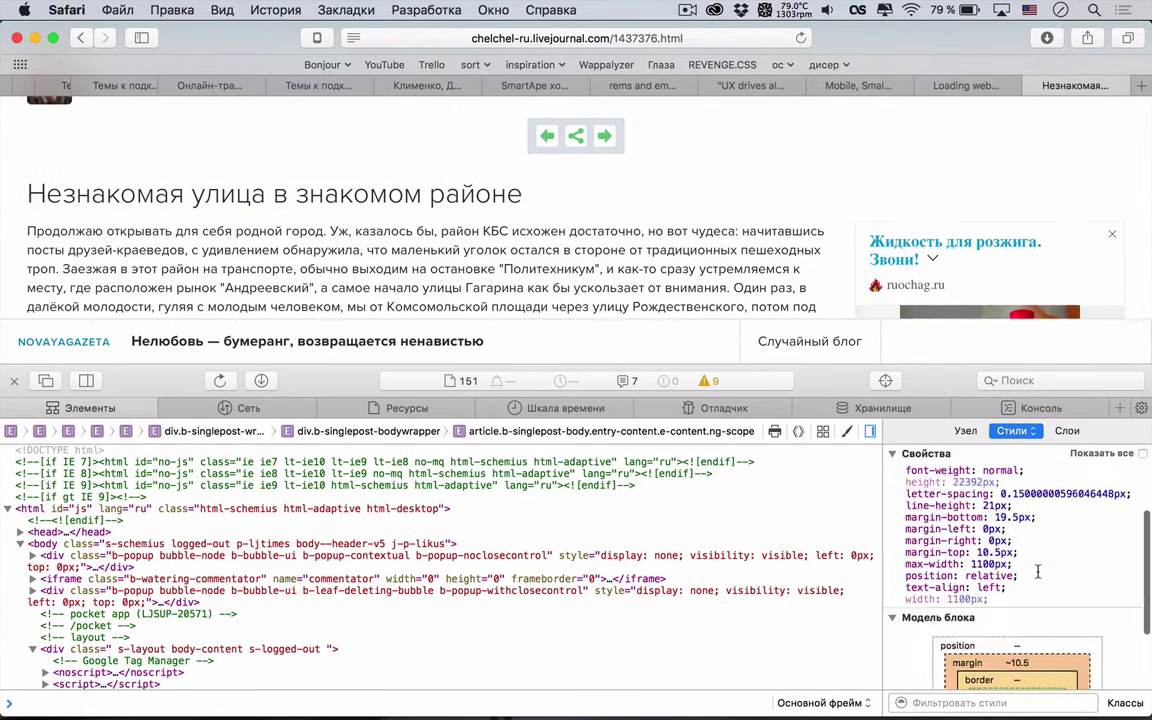
pyautogui.scroll(5, 1037, 572)
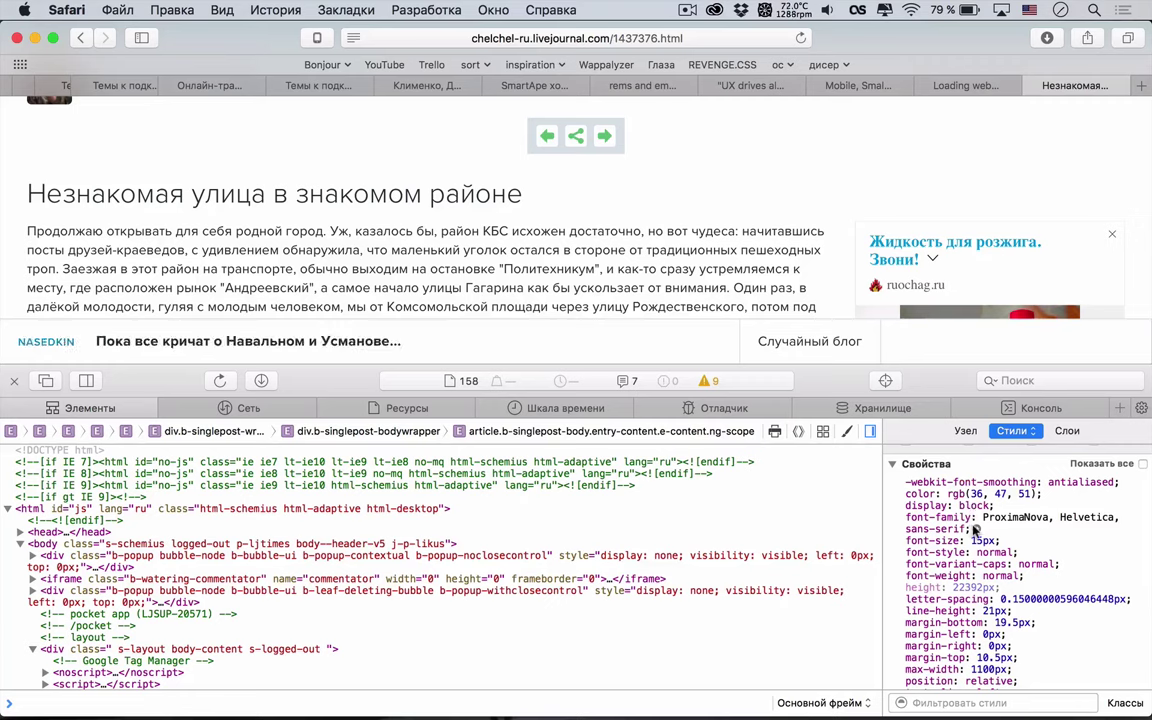
pyautogui.click(976, 529)
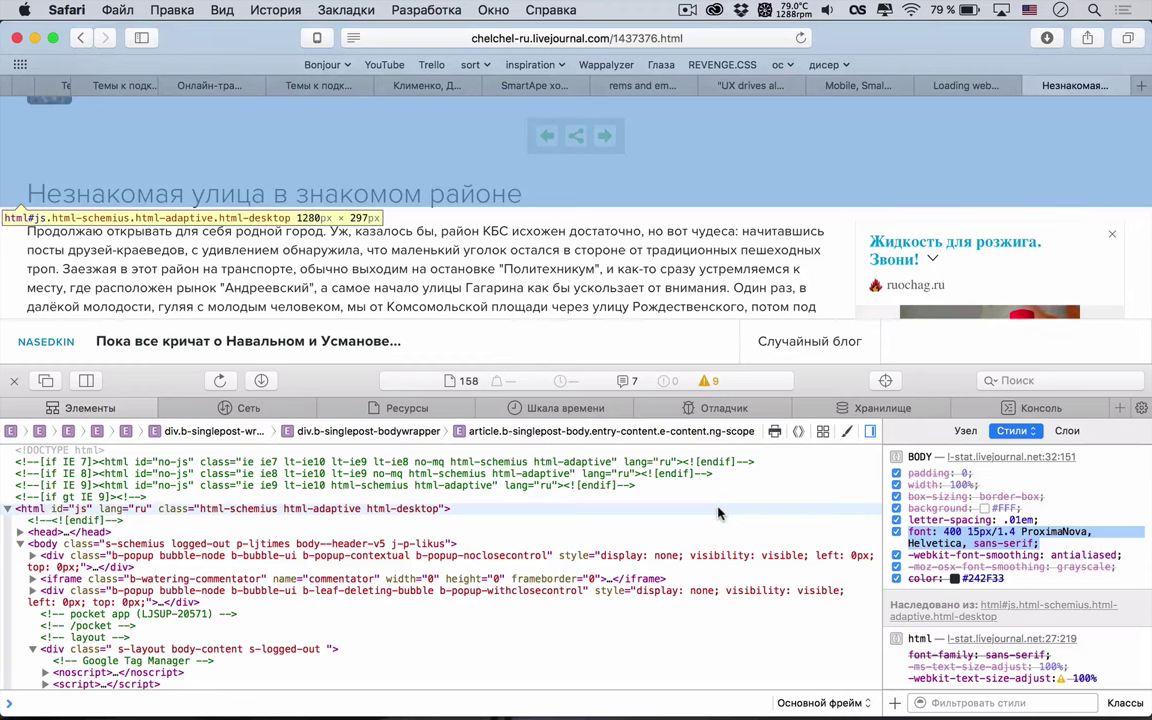
# Expand the page's head element, examine its stylesheet links including proximanova-opentype.css, and close the web inspector
pyautogui.hscroll(1, 718, 513)
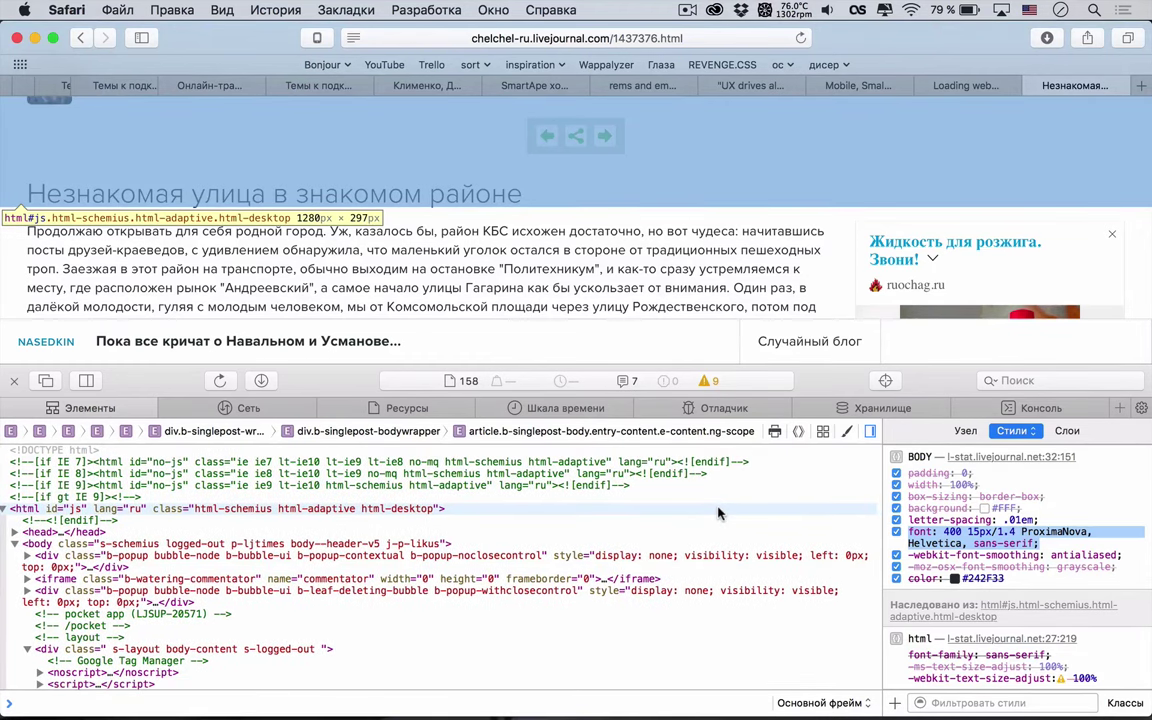
pyautogui.scroll(-1, 200, 540)
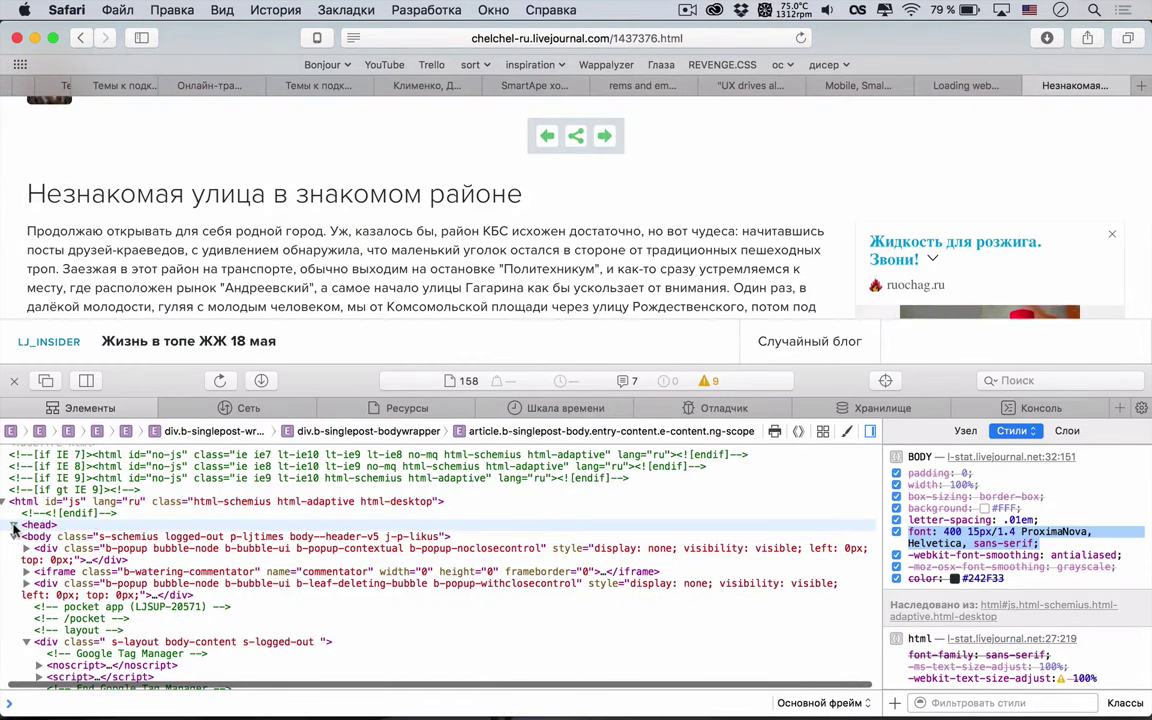
pyautogui.click(14, 526)
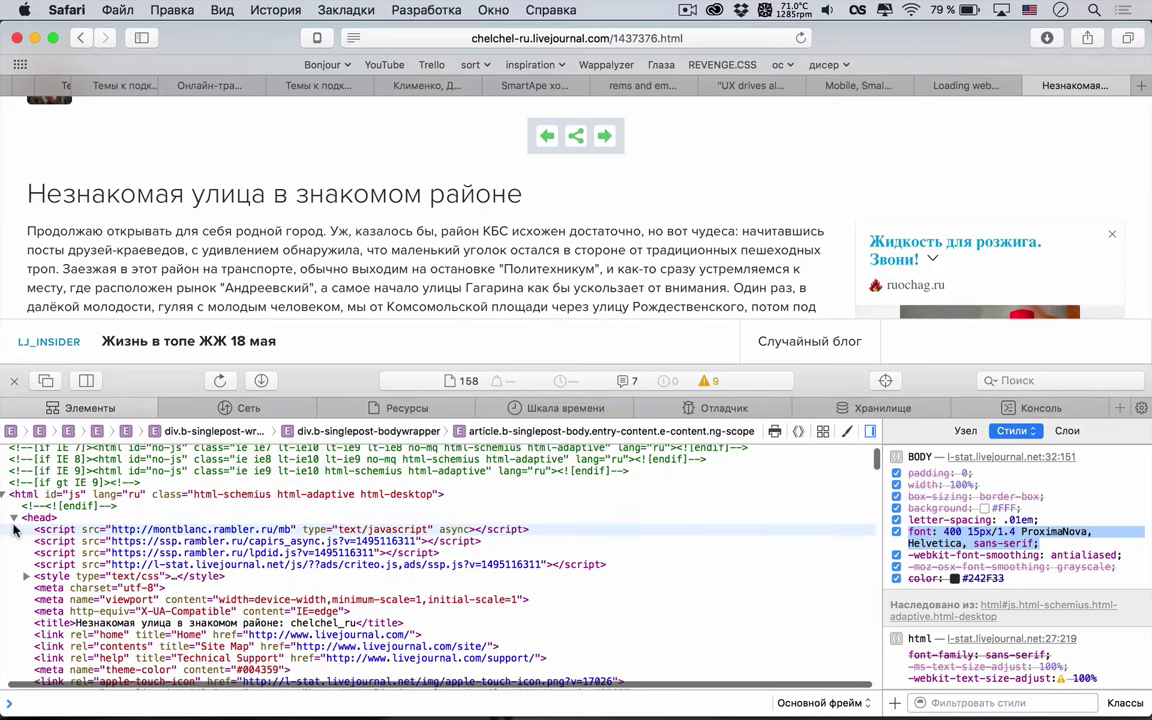
pyautogui.scroll(-5, 14, 530)
pyautogui.scroll(-2, 14, 530)
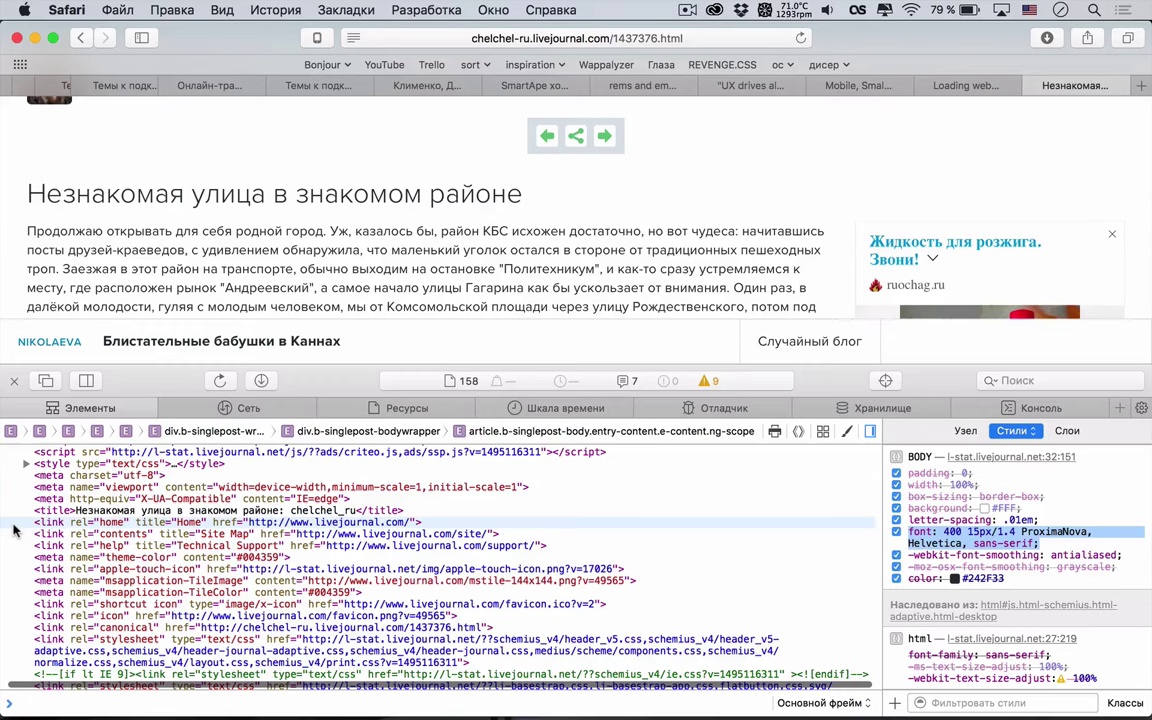
pyautogui.scroll(-7, 14, 530)
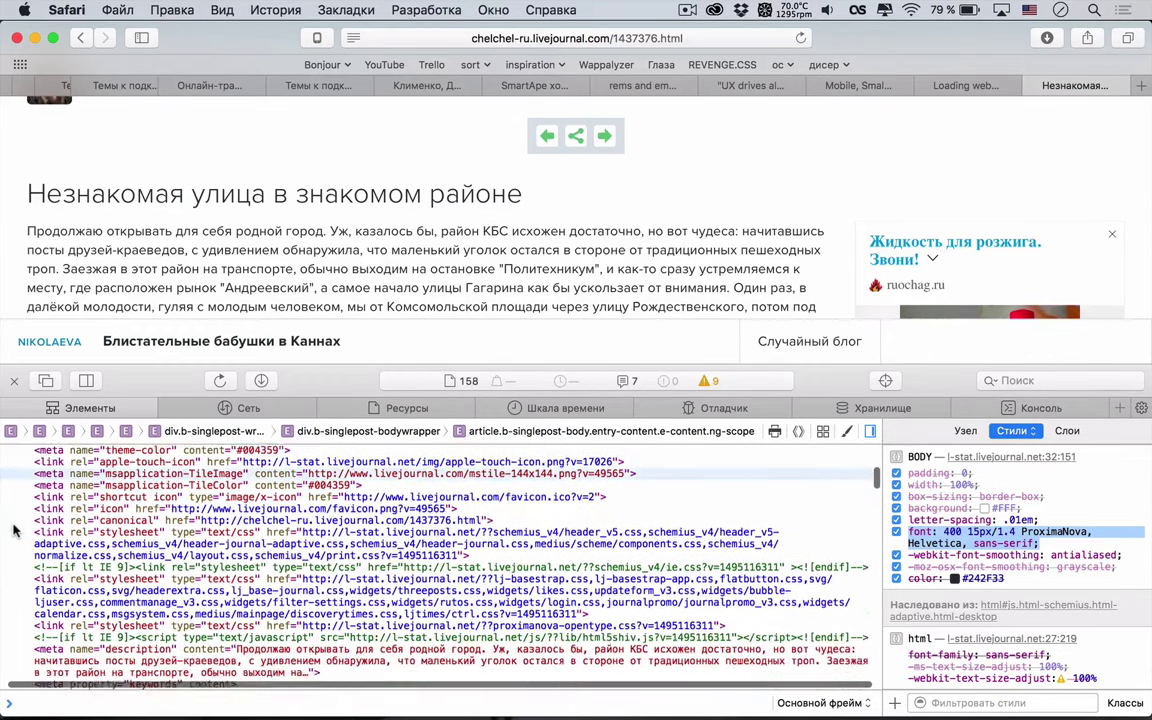
pyautogui.click(14, 380)
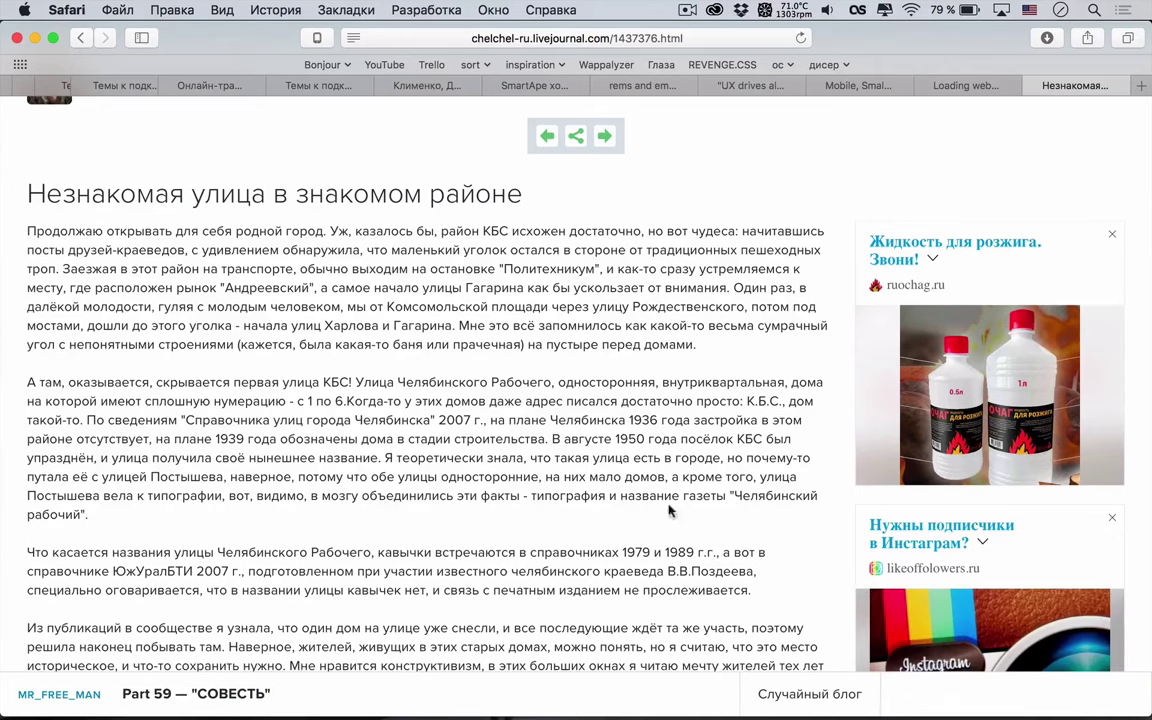
# Look over the article text of "Незнакомая улица в знакомом районе" down to its first photo and back to the heading
pyautogui.scroll(-3, 585, 475)
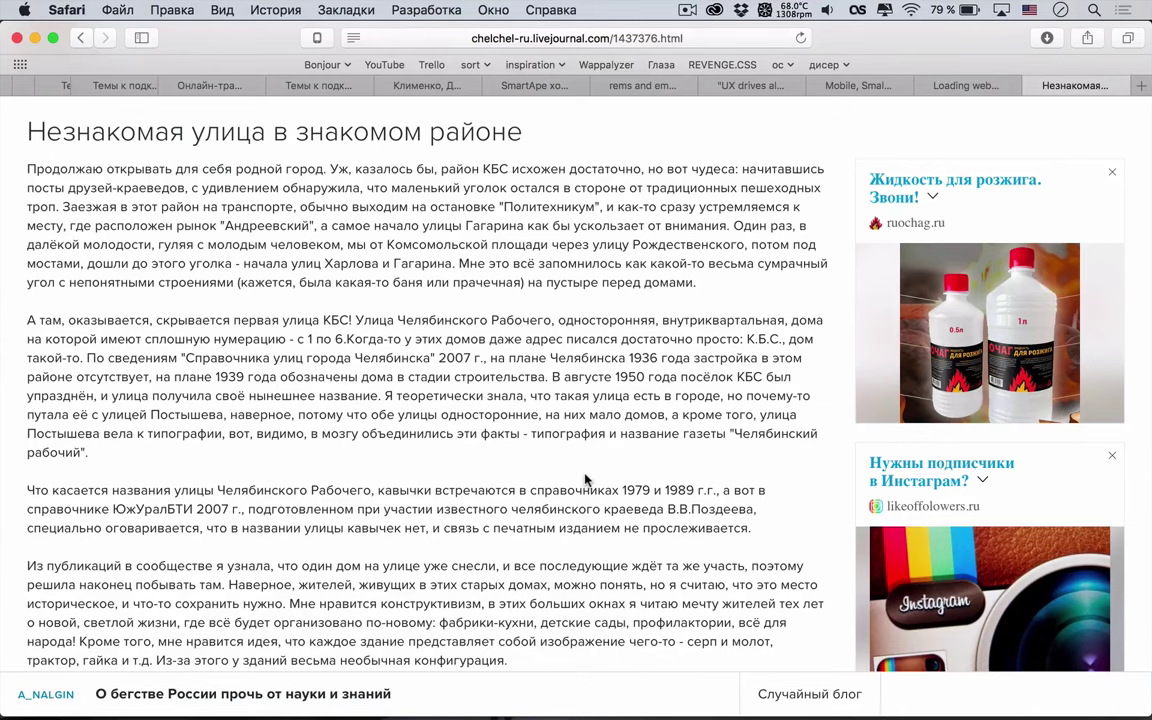
pyautogui.scroll(5, 585, 480)
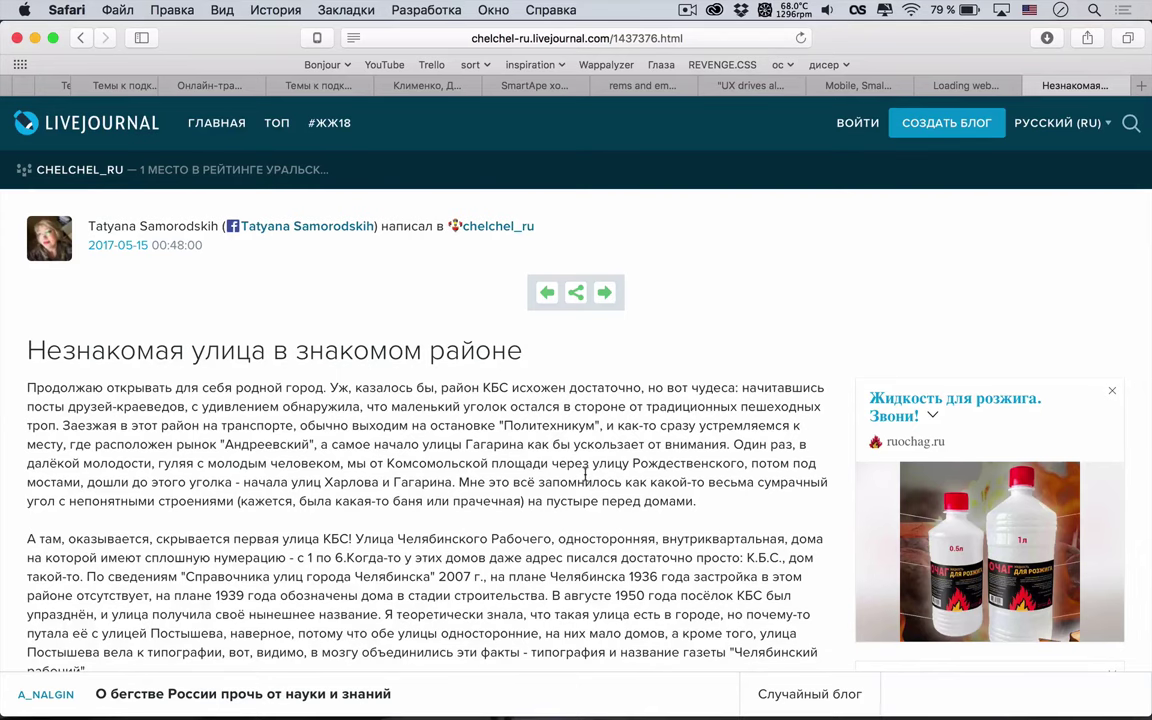
pyautogui.scroll(-5, 585, 474)
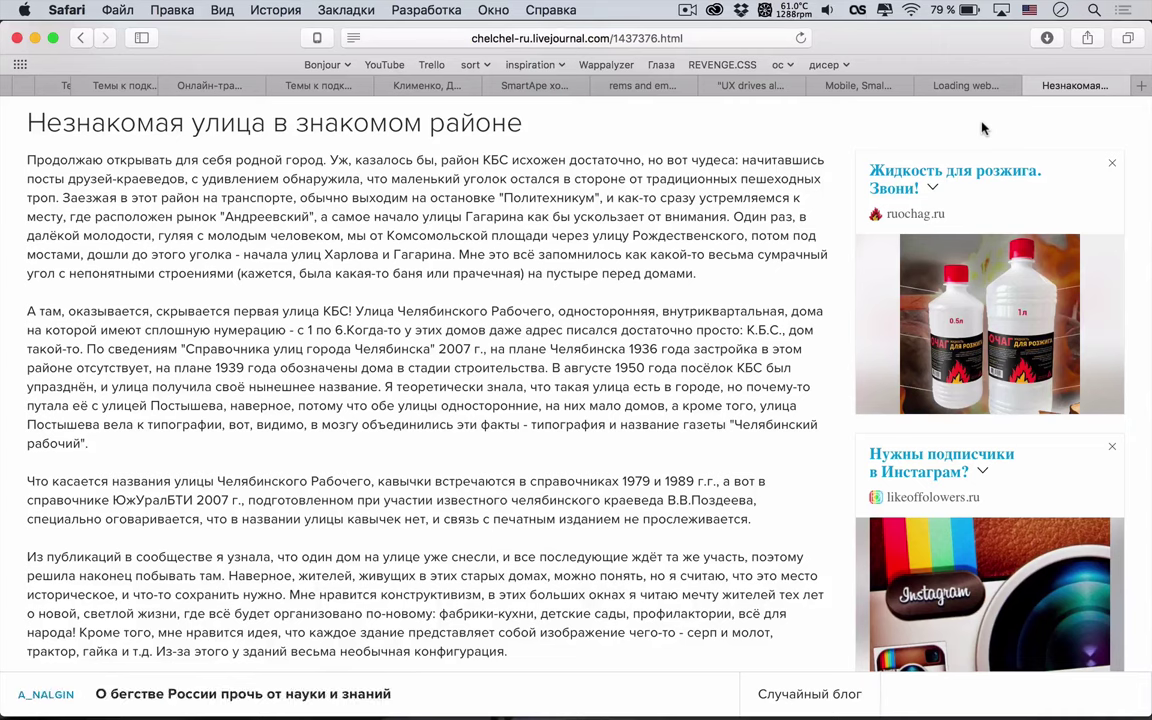
pyautogui.scroll(-10, 982, 128)
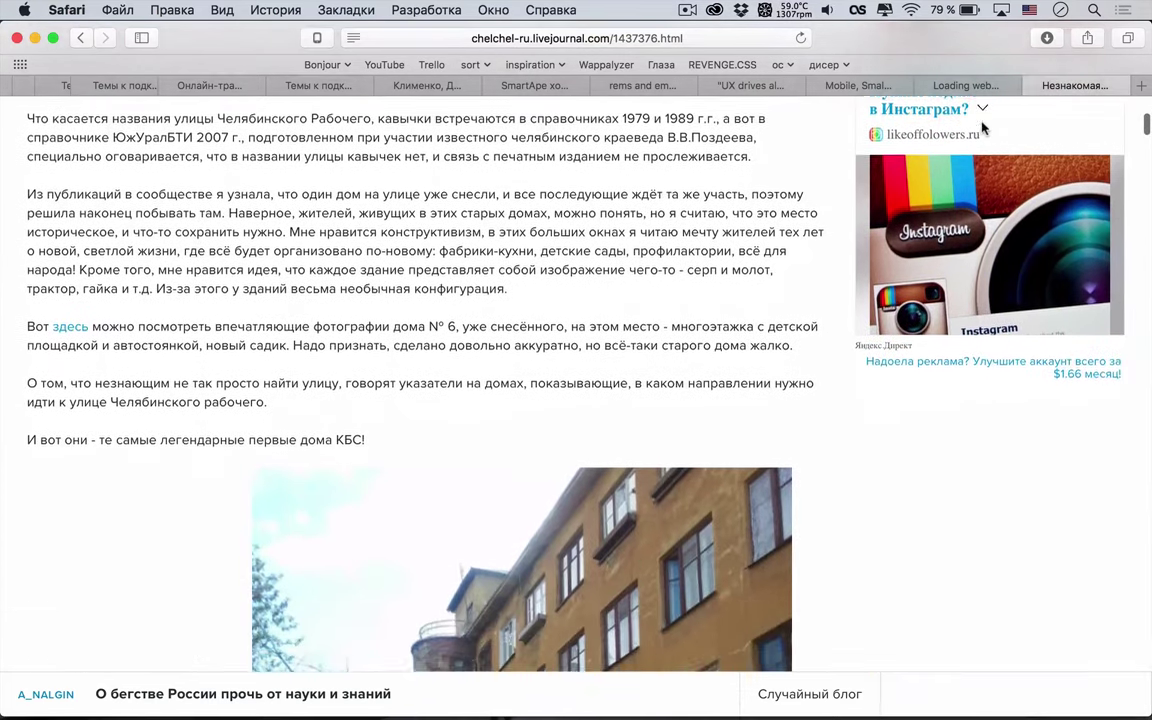
pyautogui.scroll(10, 982, 128)
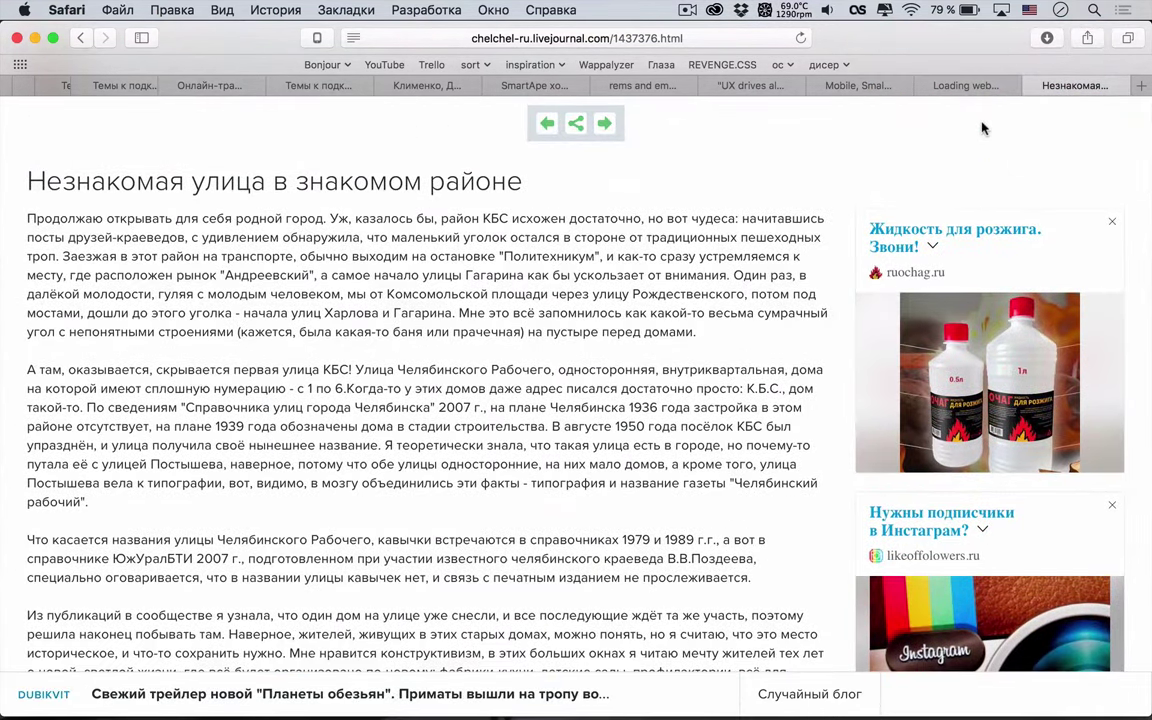
# View the post's first building photo and the "Тихий зелёный квартал" photo, going back and forth between them
pyautogui.scroll(-5, 982, 128)
pyautogui.scroll(-5, 982, 128)
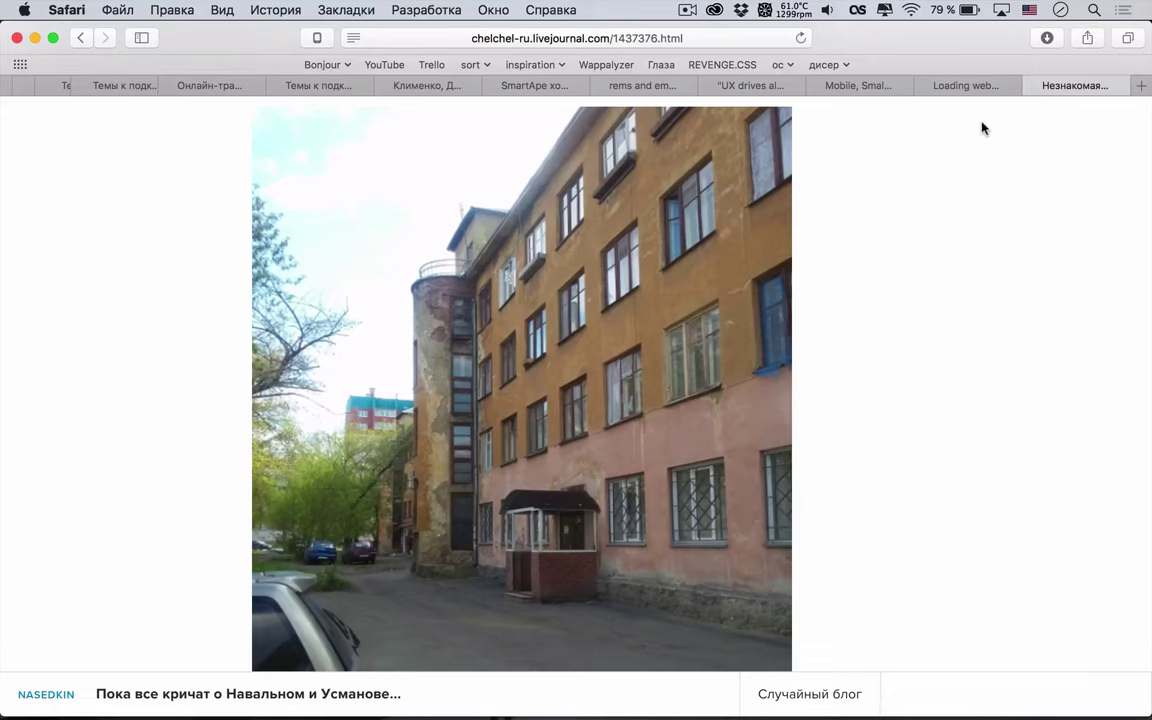
pyautogui.scroll(4, 981, 128)
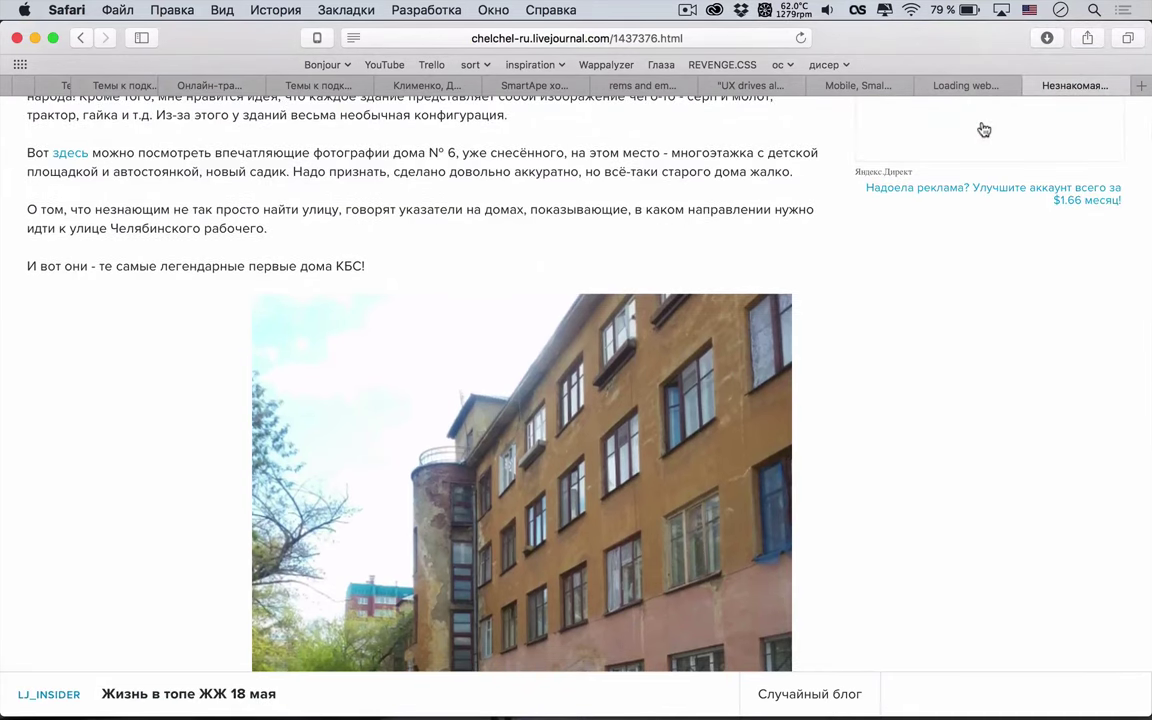
pyautogui.scroll(-3, 984, 130)
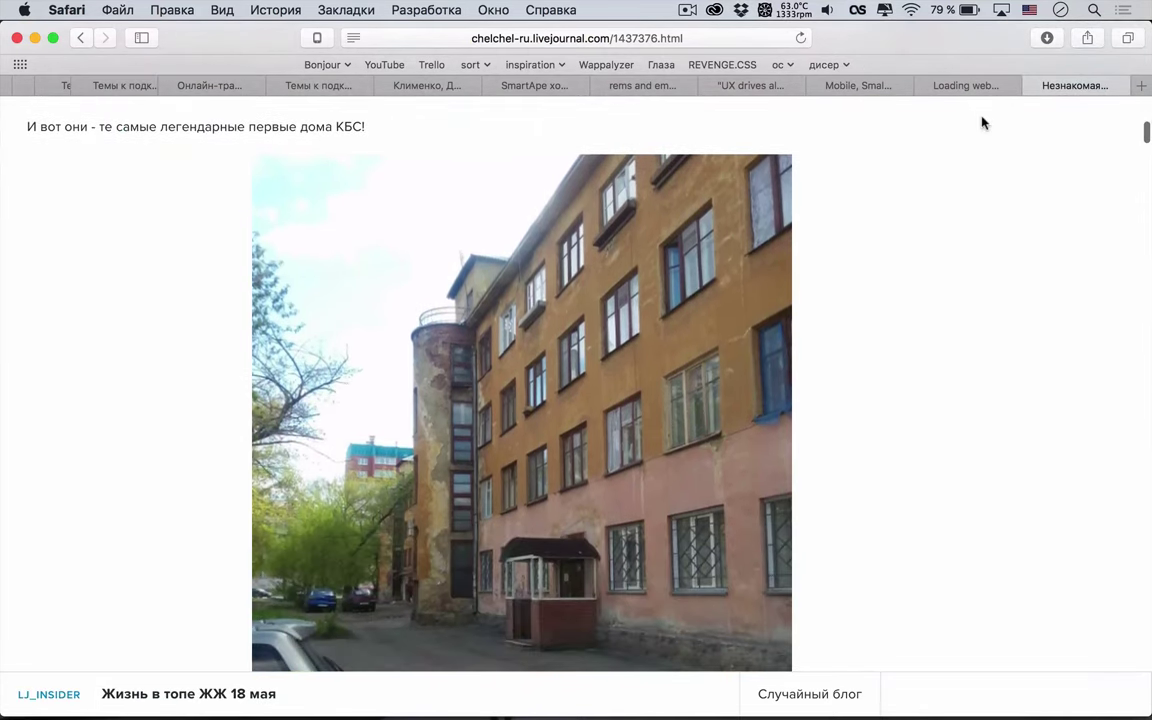
pyautogui.scroll(-10, 983, 122)
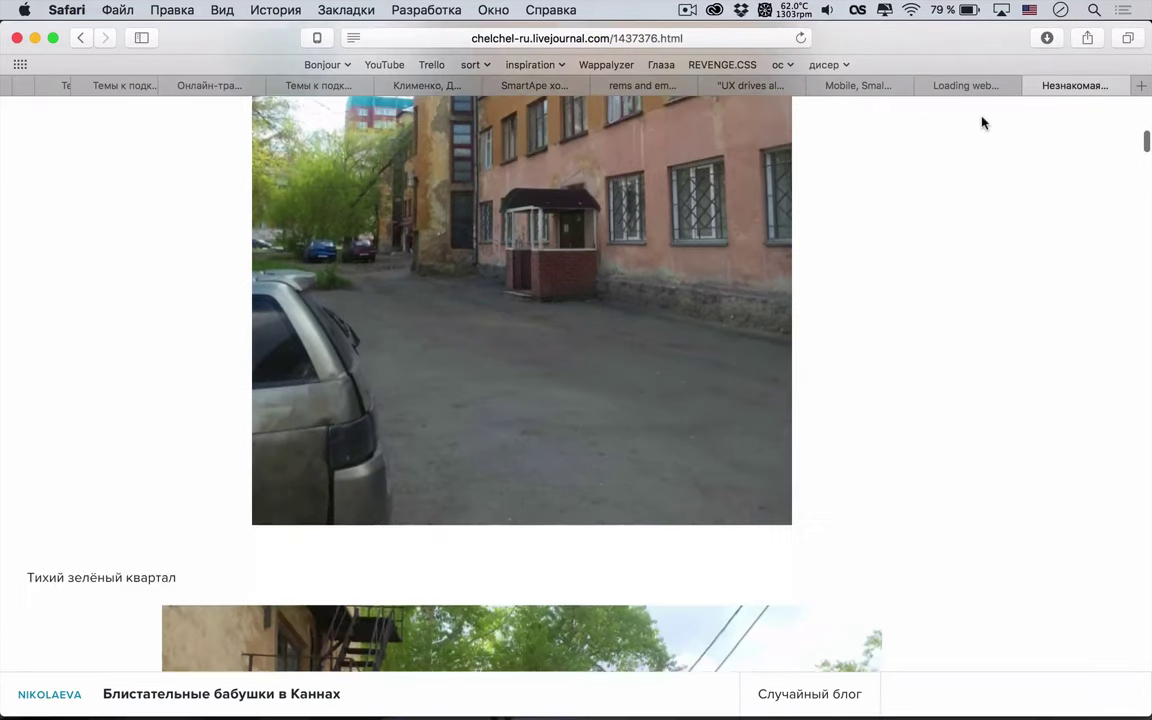
pyautogui.scroll(-4, 983, 122)
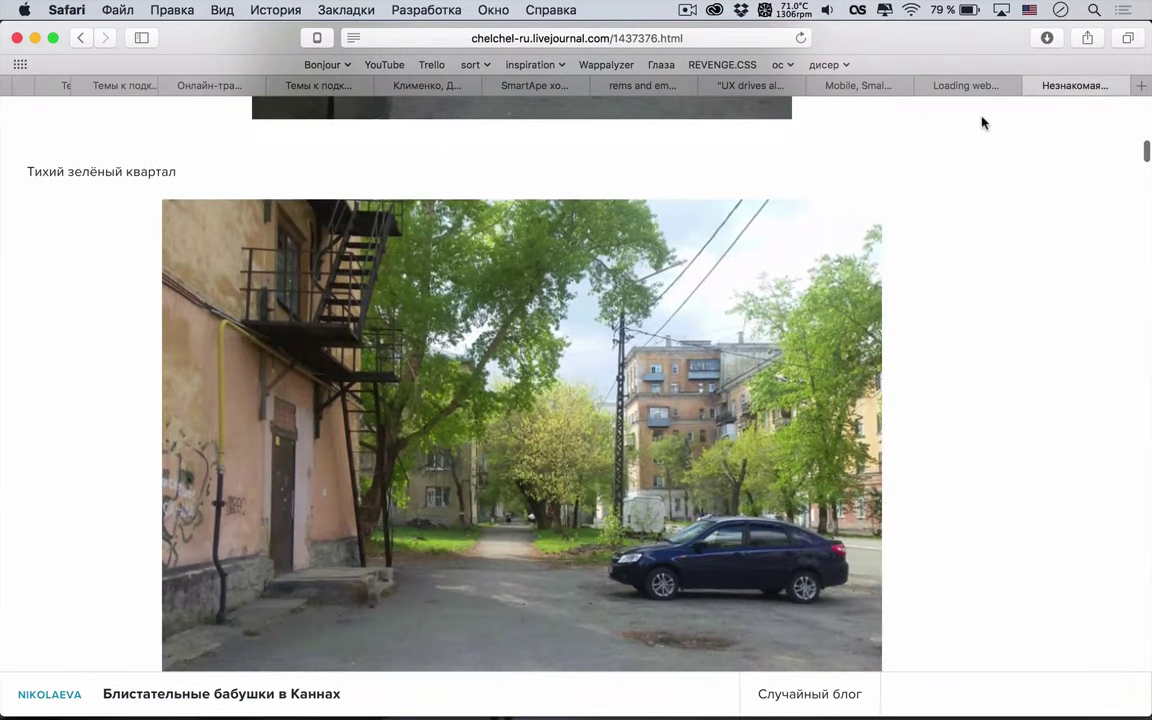
pyautogui.scroll(1, 983, 122)
pyautogui.scroll(1, 983, 122)
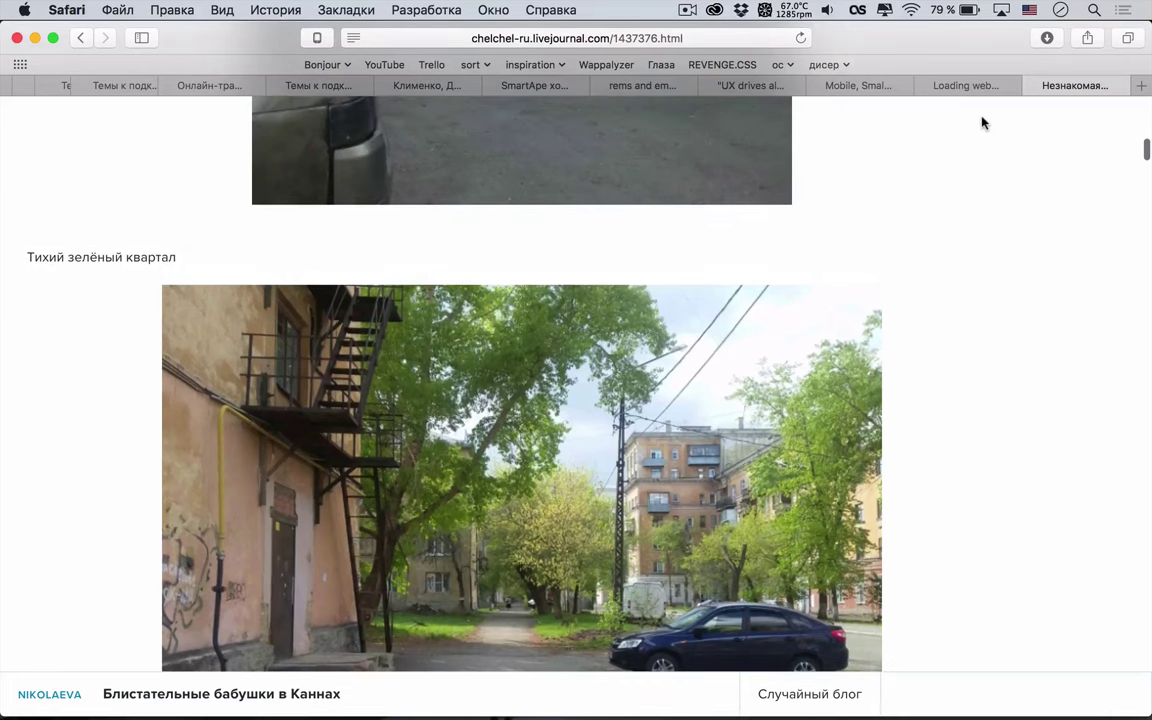
pyautogui.scroll(2, 983, 122)
pyautogui.scroll(-5, 983, 122)
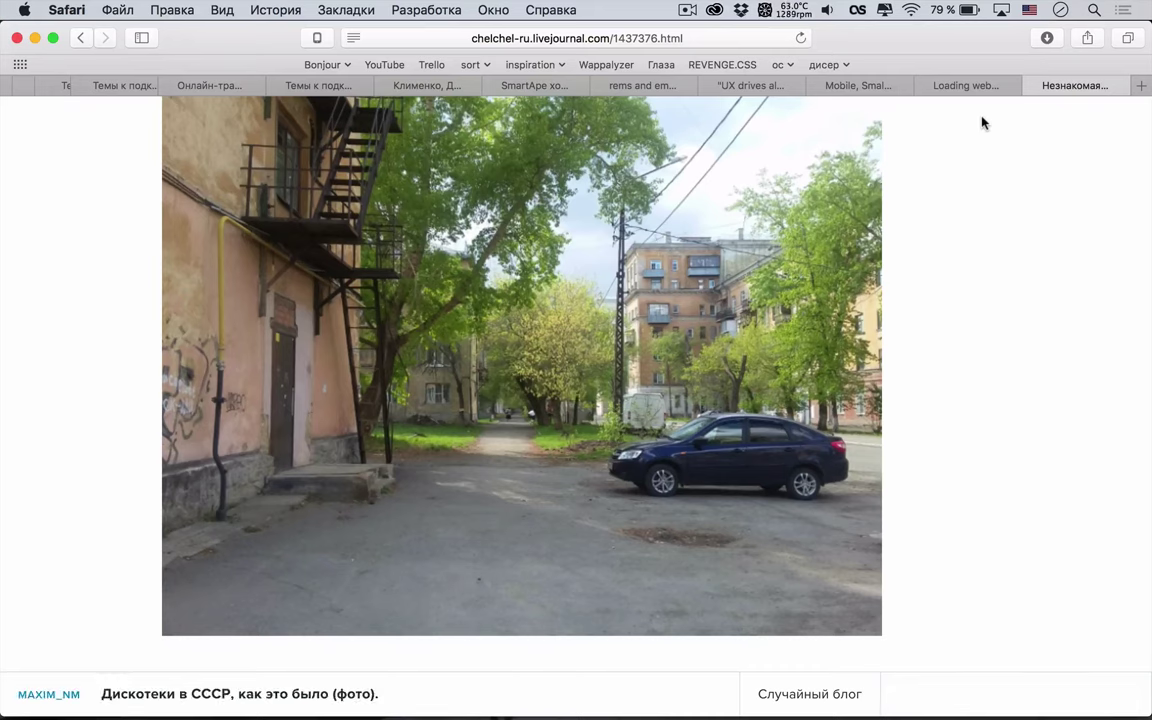
pyautogui.scroll(4, 983, 122)
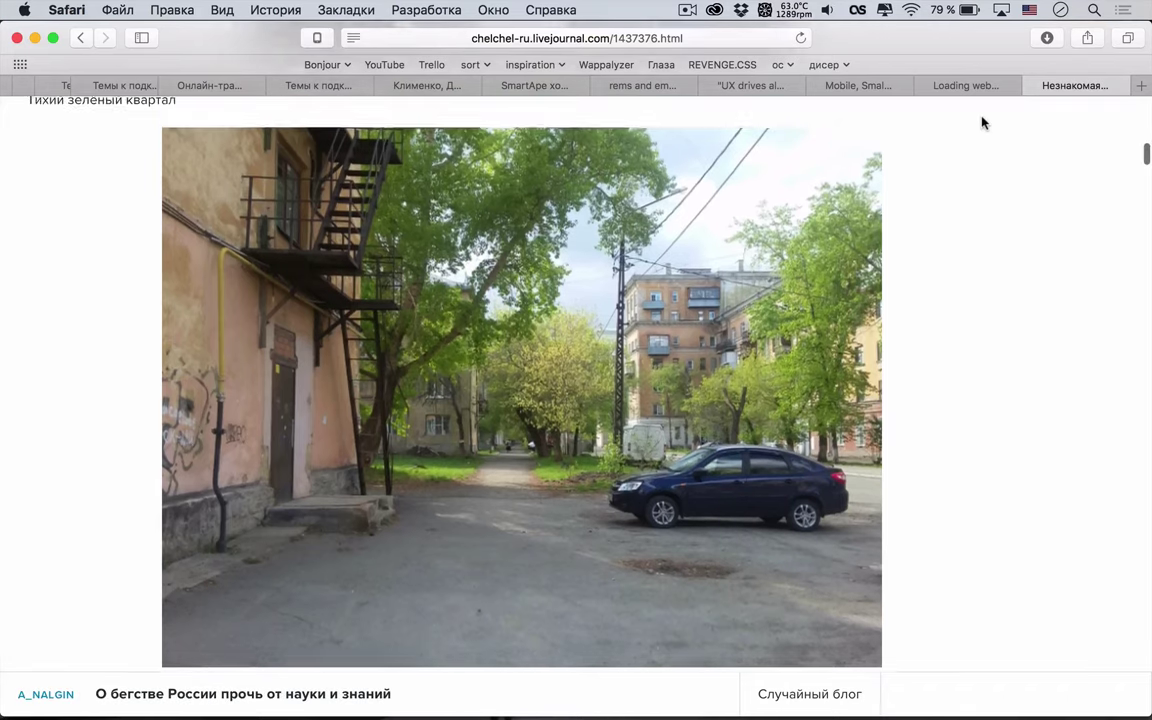
pyautogui.scroll(5, 983, 122)
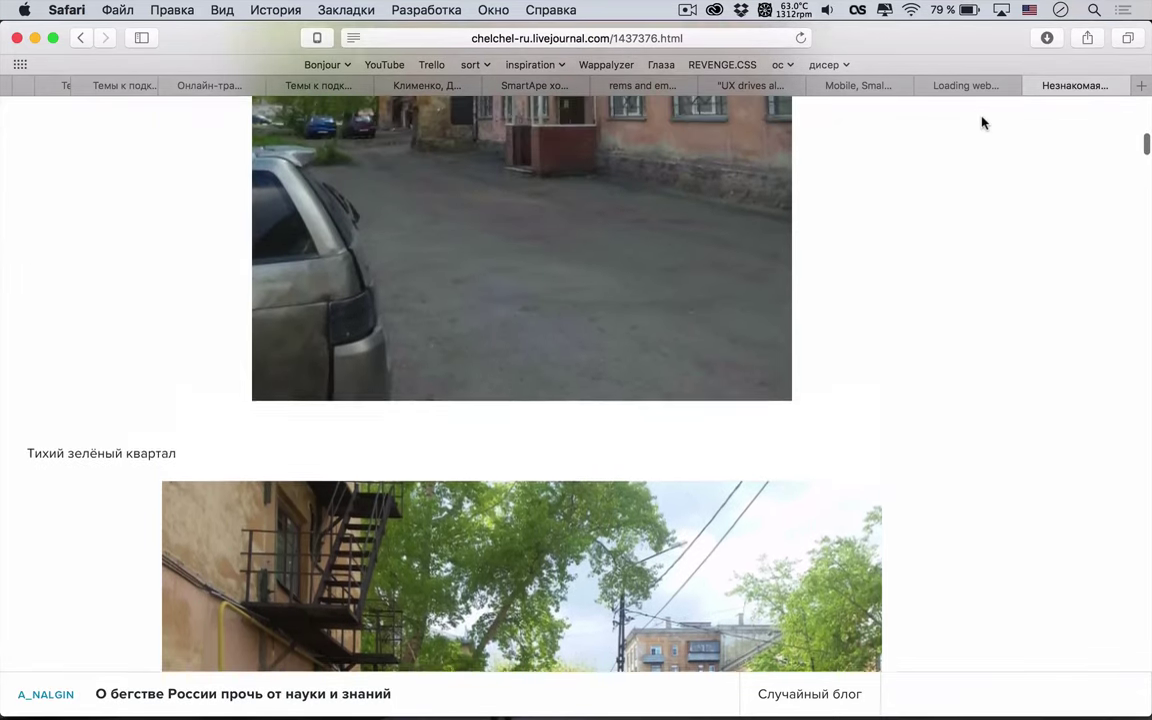
pyautogui.scroll(1, 983, 122)
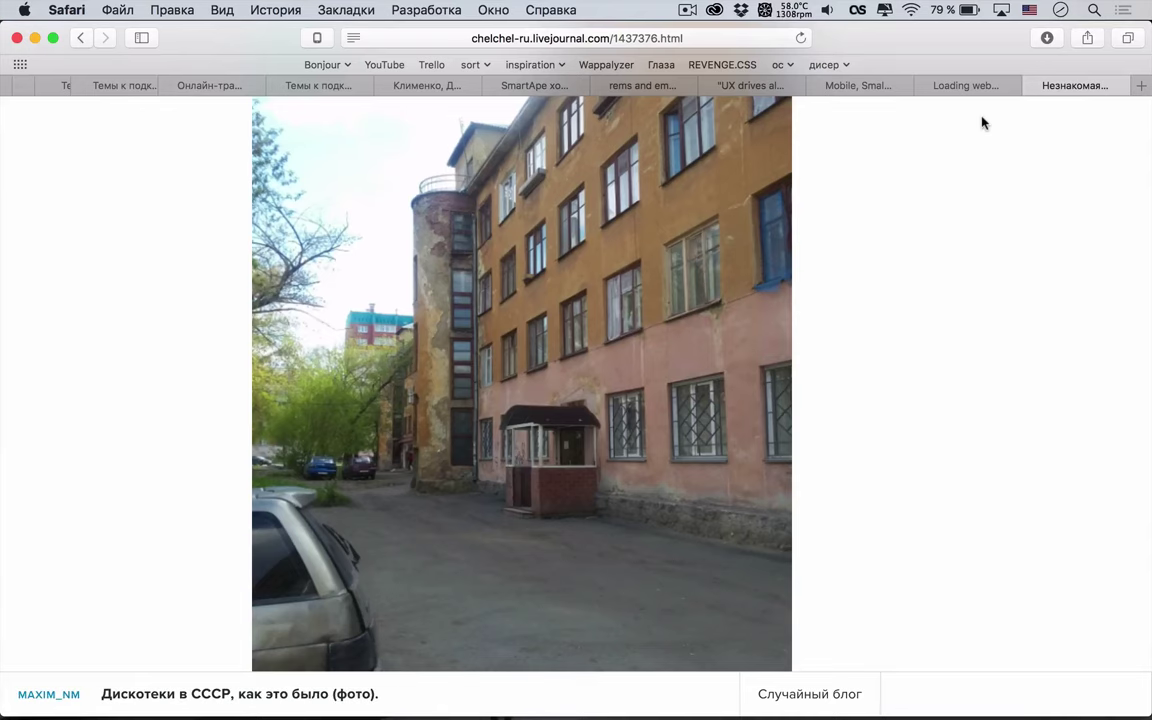
# Look through the post's photos past "Пожарные лестницы" to the courtyard under "Конечно, дома старые, и их уже теснят современные многоэтажки"
pyautogui.scroll(-5, 983, 122)
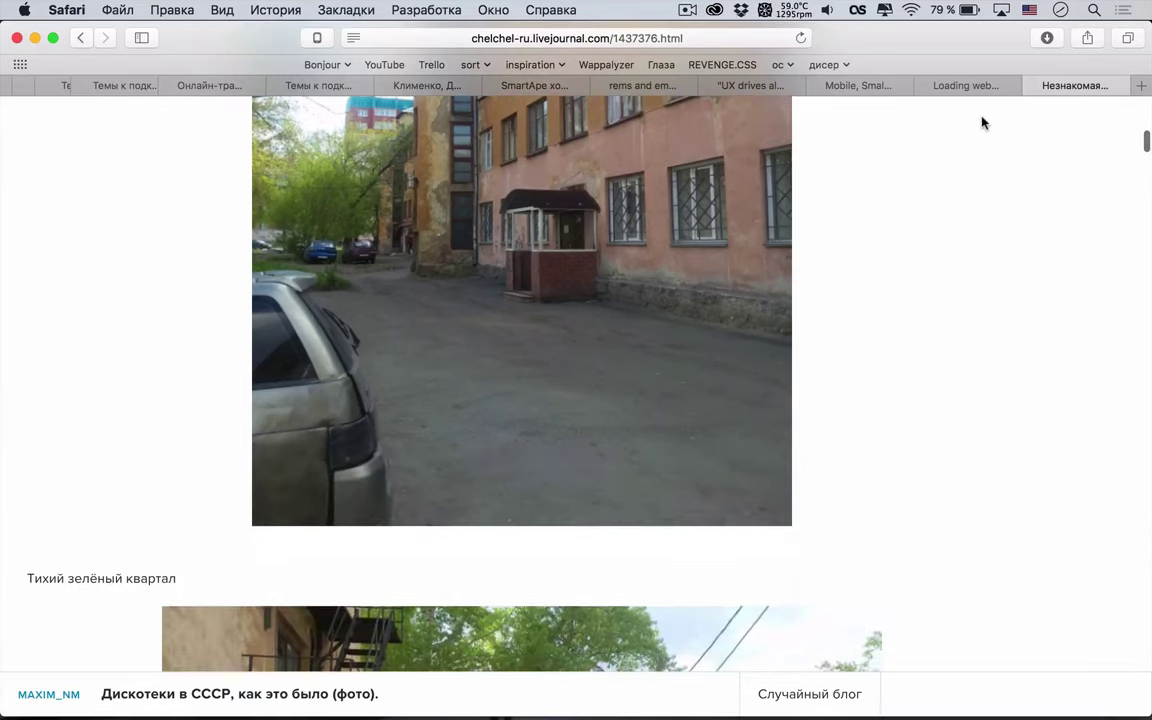
pyautogui.scroll(-3, 983, 122)
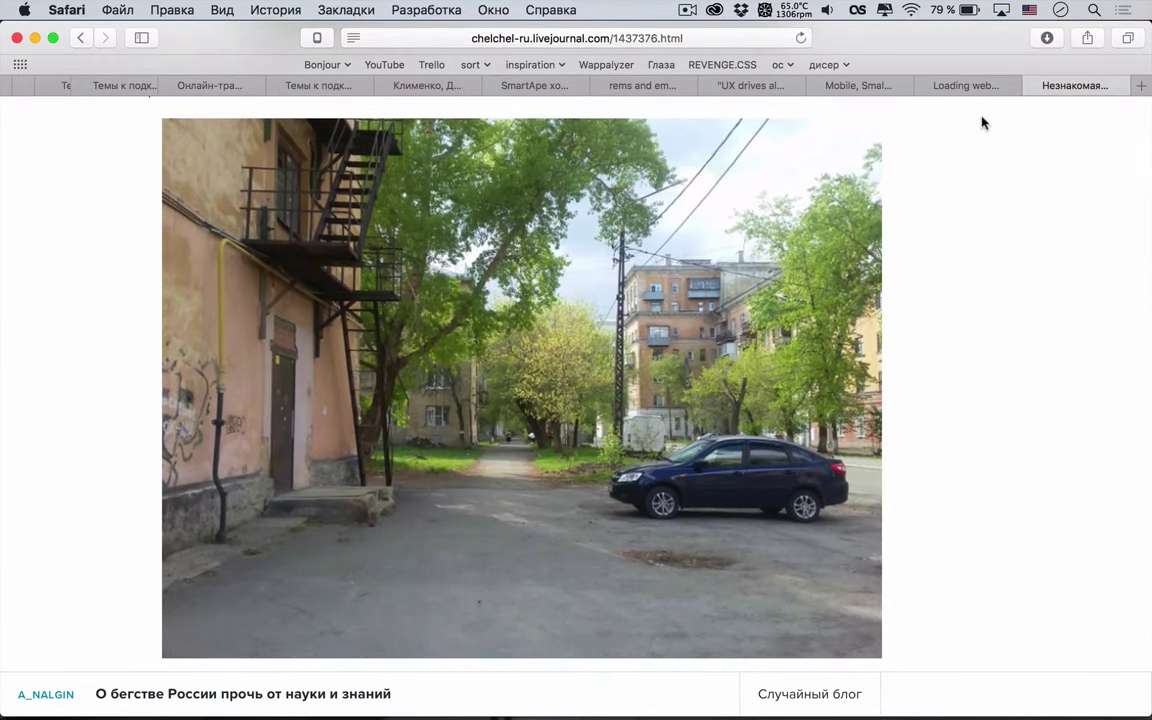
pyautogui.scroll(-5, 983, 122)
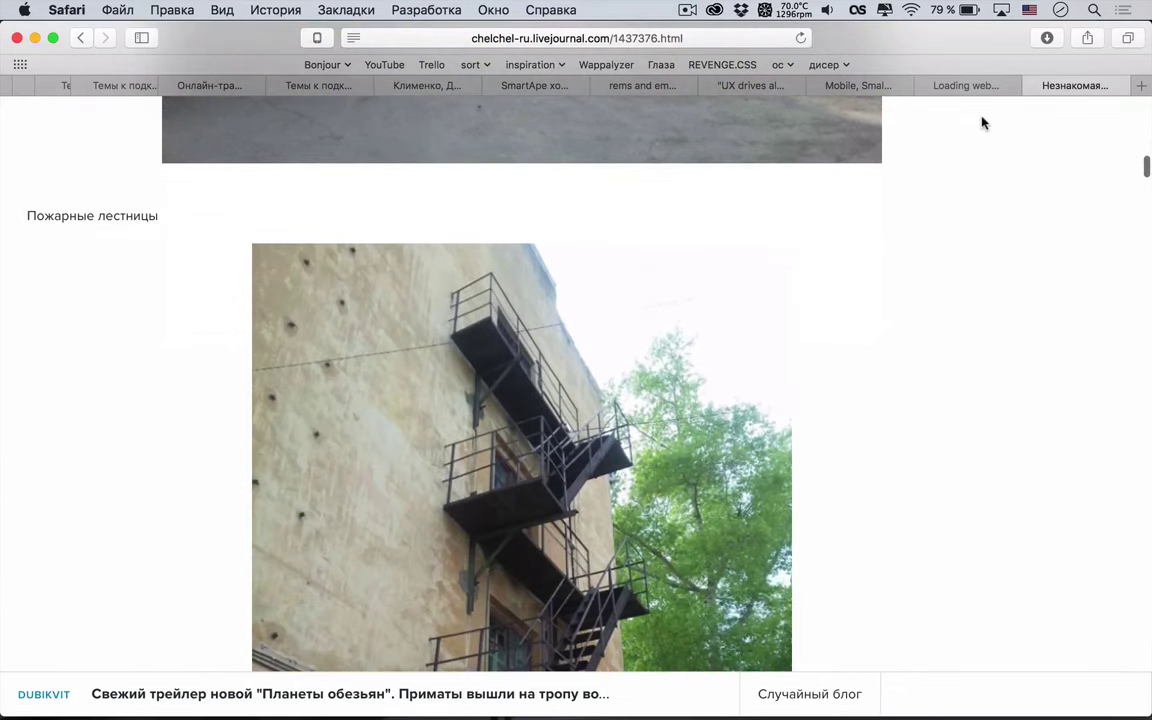
pyautogui.scroll(-1, 983, 122)
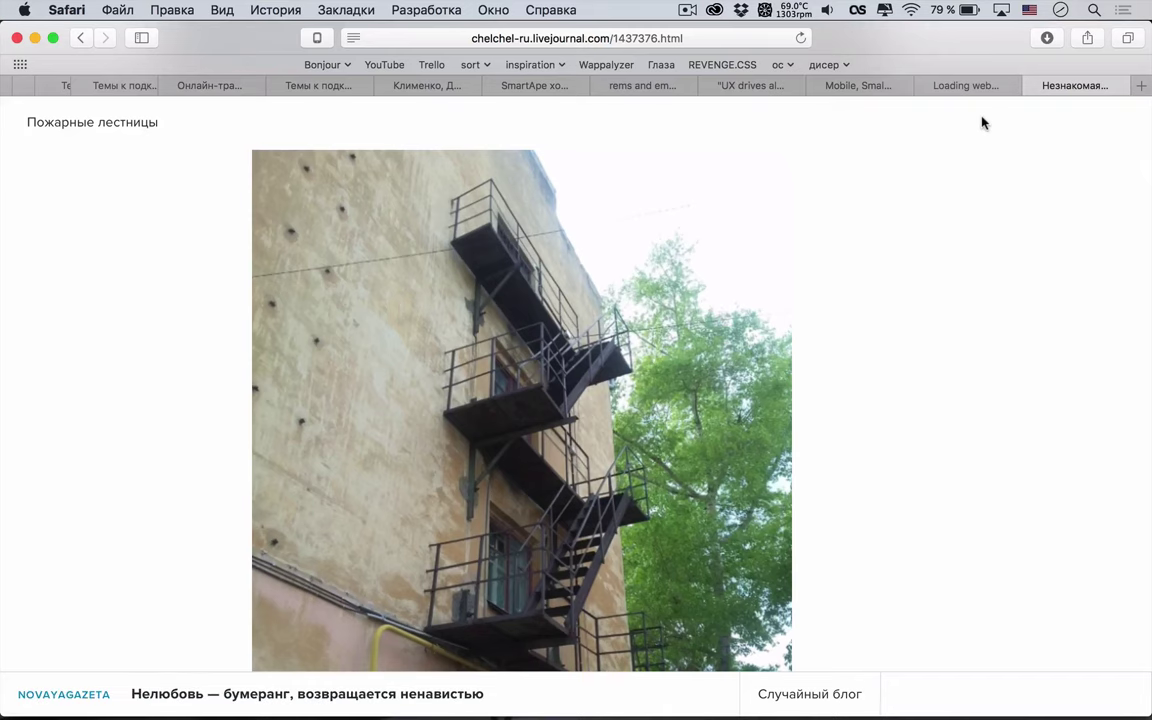
pyautogui.scroll(-1, 983, 122)
pyautogui.scroll(-4, 983, 122)
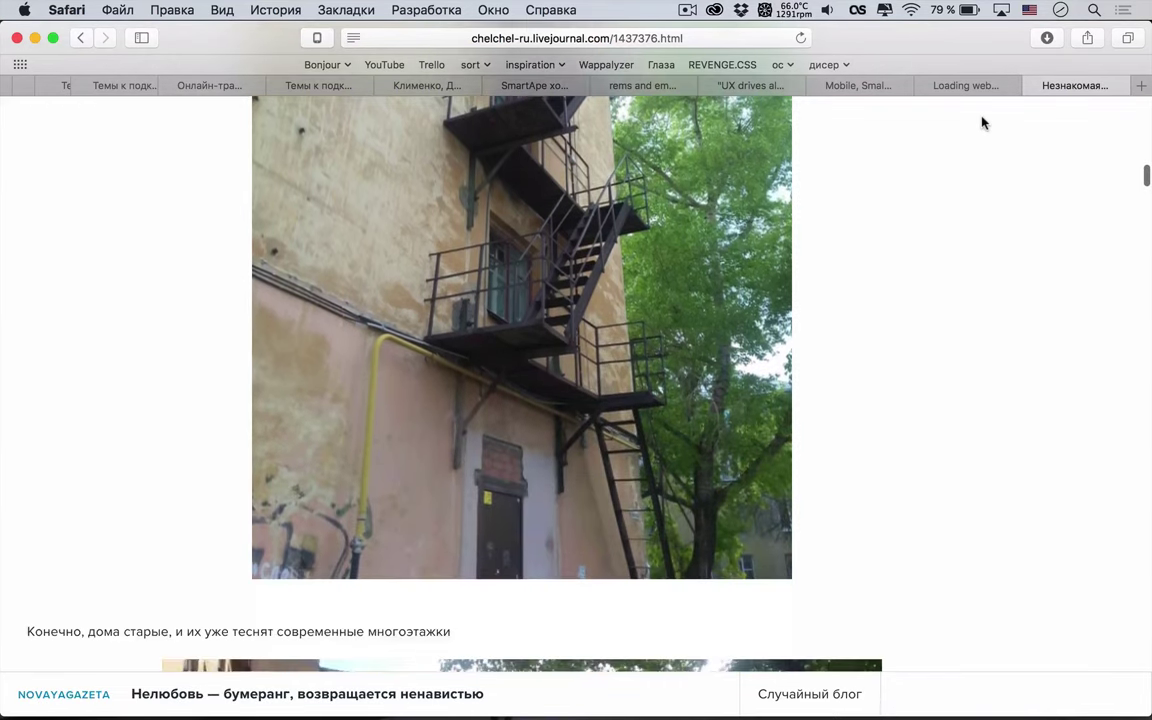
pyautogui.scroll(-5, 983, 122)
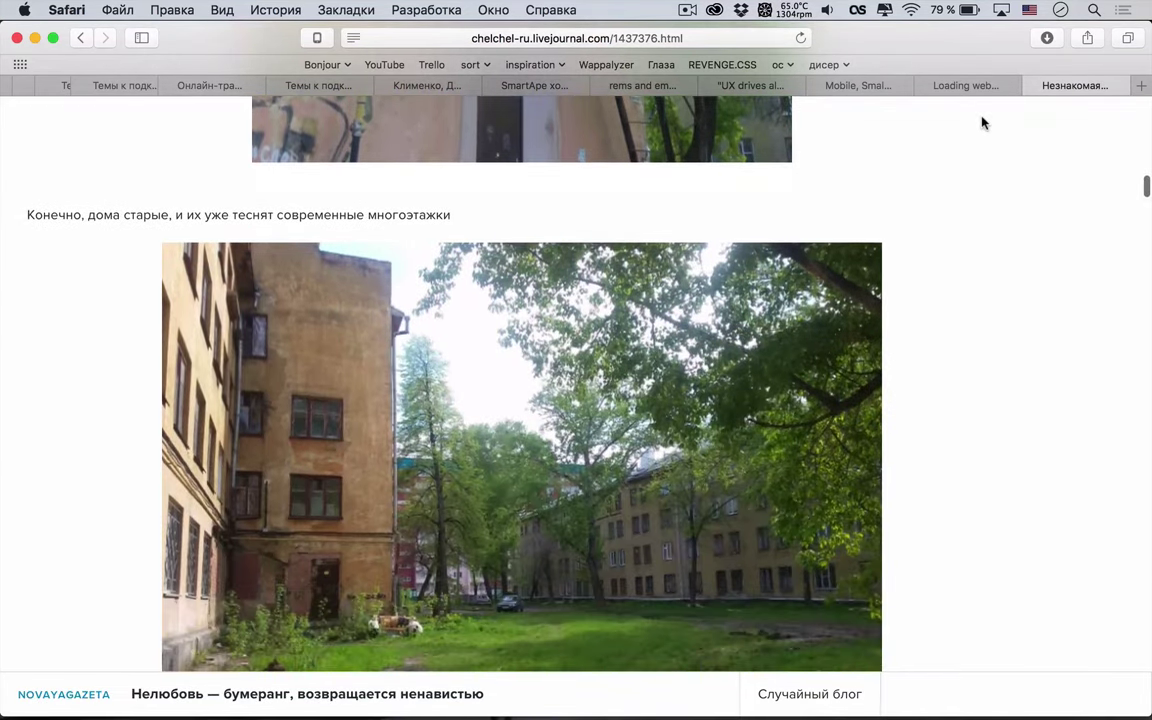
pyautogui.scroll(-1, 983, 122)
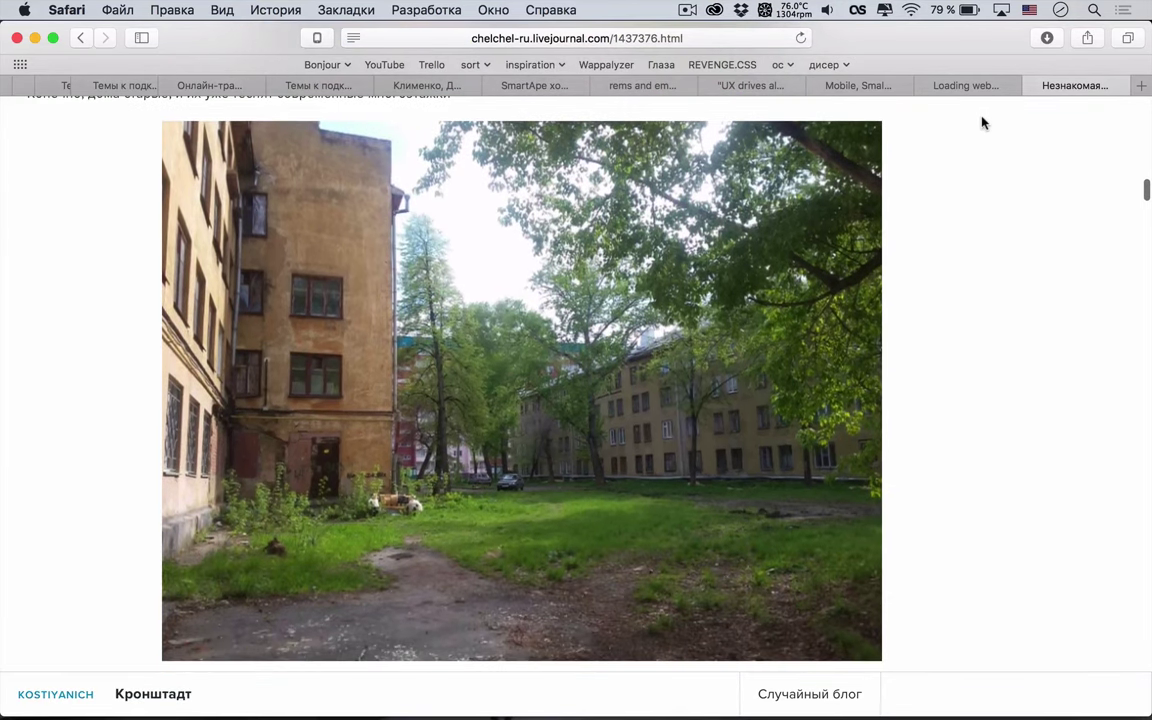
pyautogui.scroll(1, 983, 122)
pyautogui.scroll(-1, 983, 122)
pyautogui.scroll(1, 983, 122)
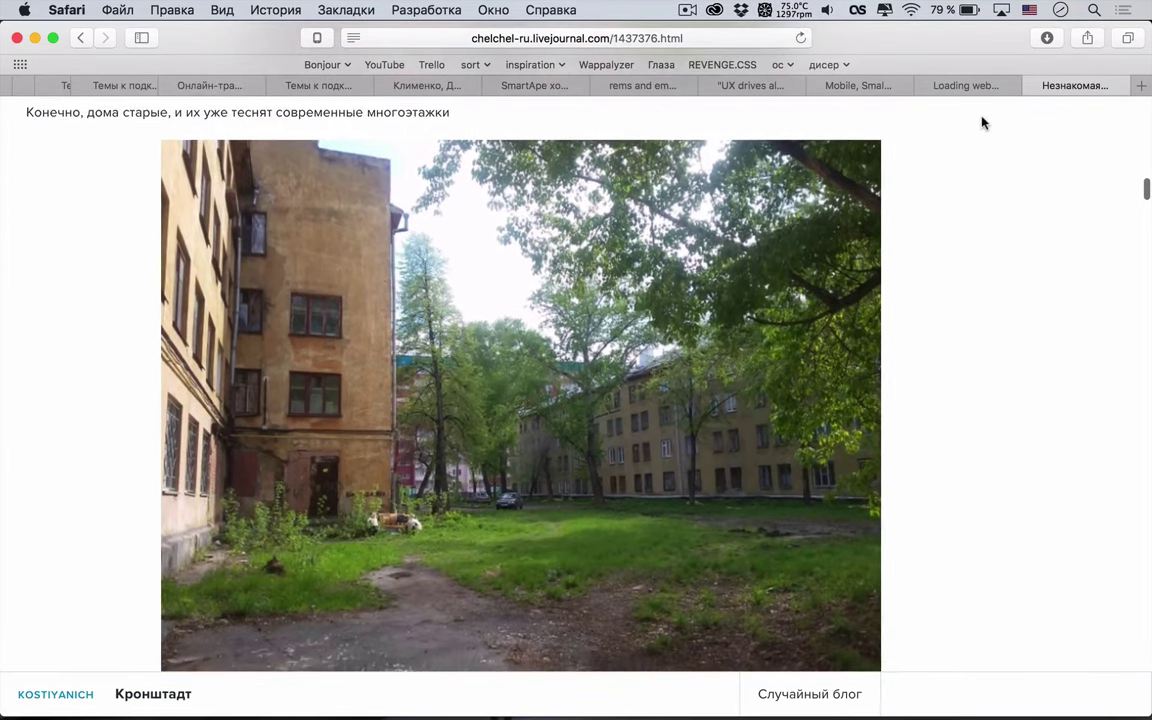
pyautogui.scroll(-1, 983, 122)
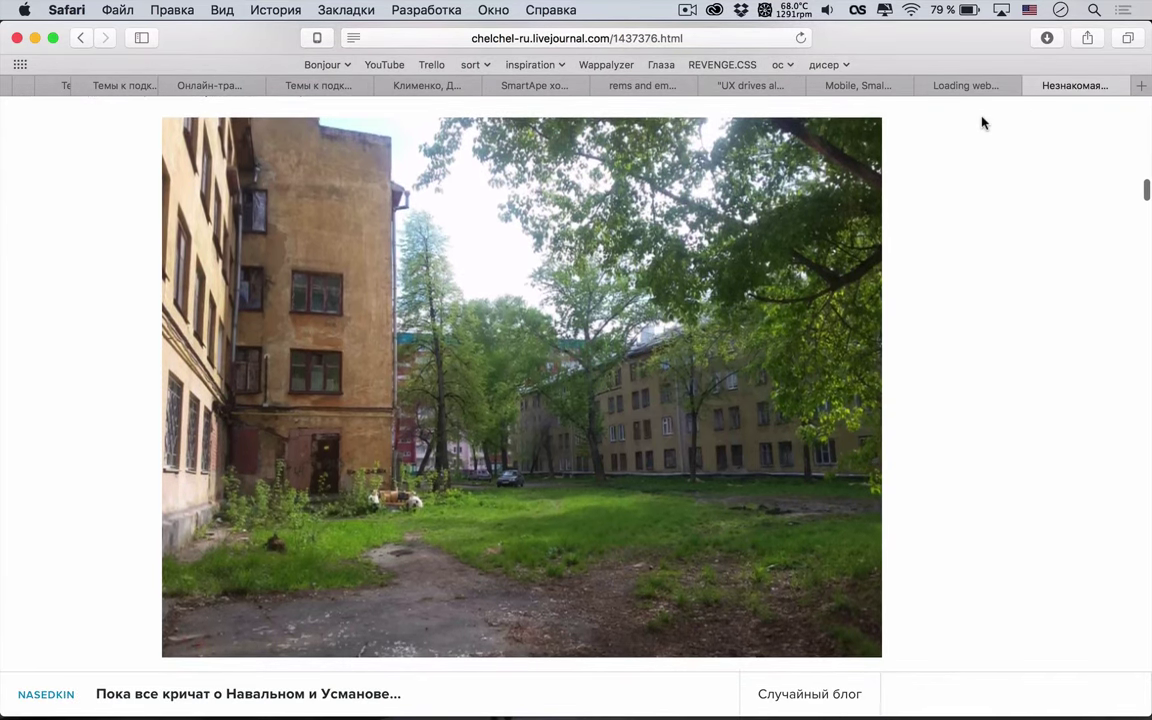
# Go back over the post's photos of the car beside the building and the outdoor fire escape
pyautogui.scroll(-1, 983, 122)
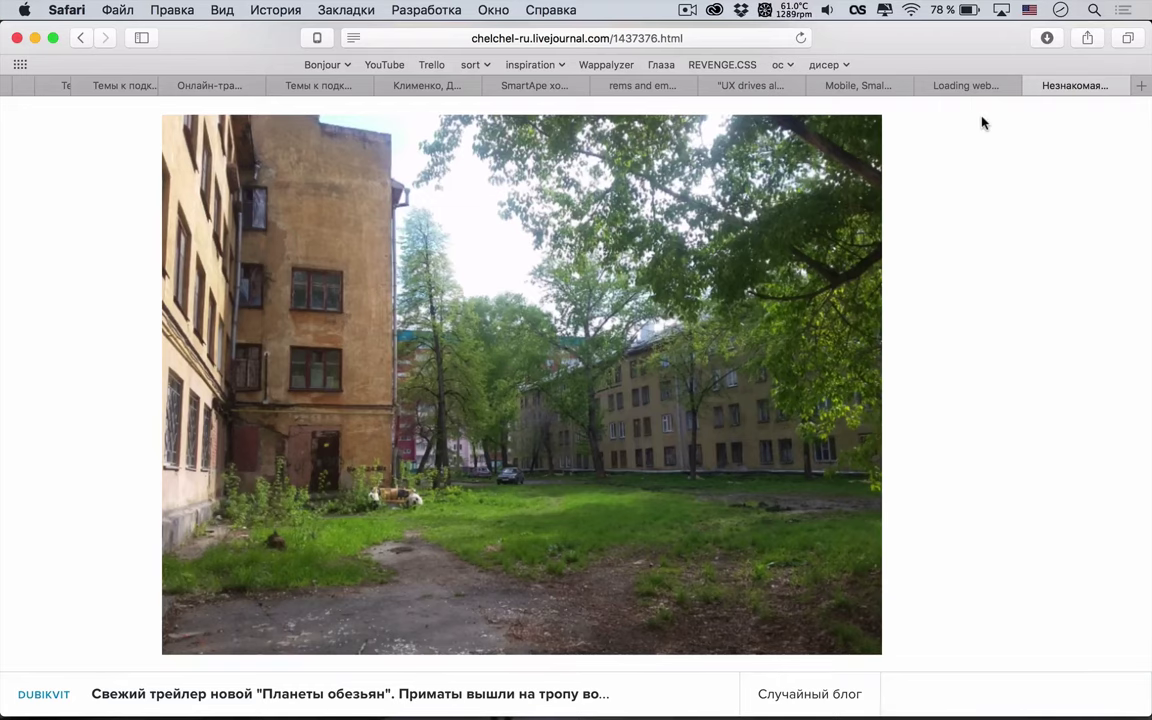
pyautogui.scroll(8, 983, 122)
pyautogui.scroll(-8, 983, 122)
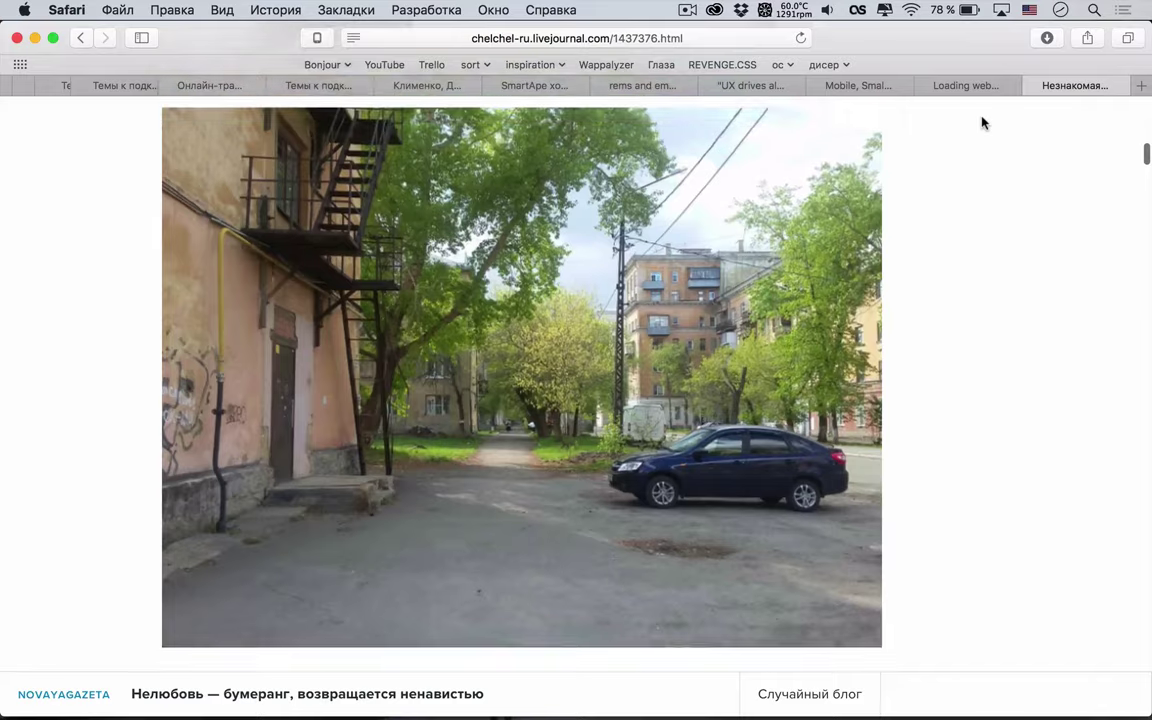
pyautogui.scroll(2, 983, 122)
pyautogui.scroll(-2, 983, 122)
pyautogui.scroll(8, 983, 122)
pyautogui.scroll(-3, 983, 122)
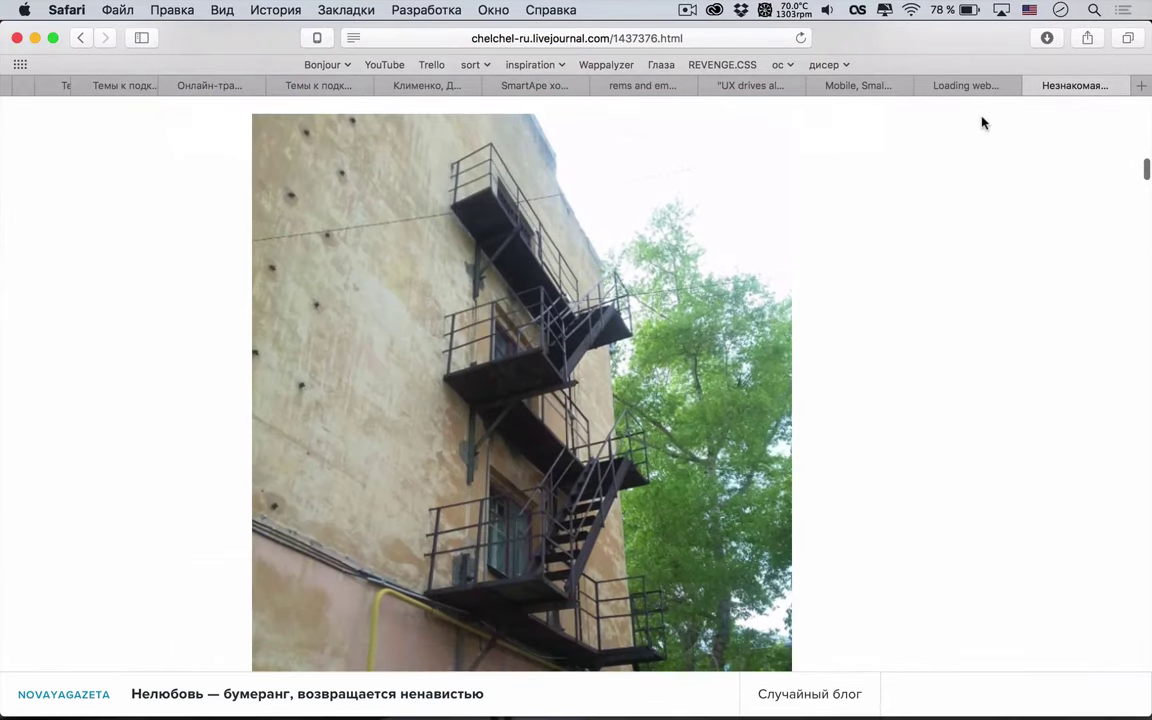
pyautogui.scroll(-2, 983, 122)
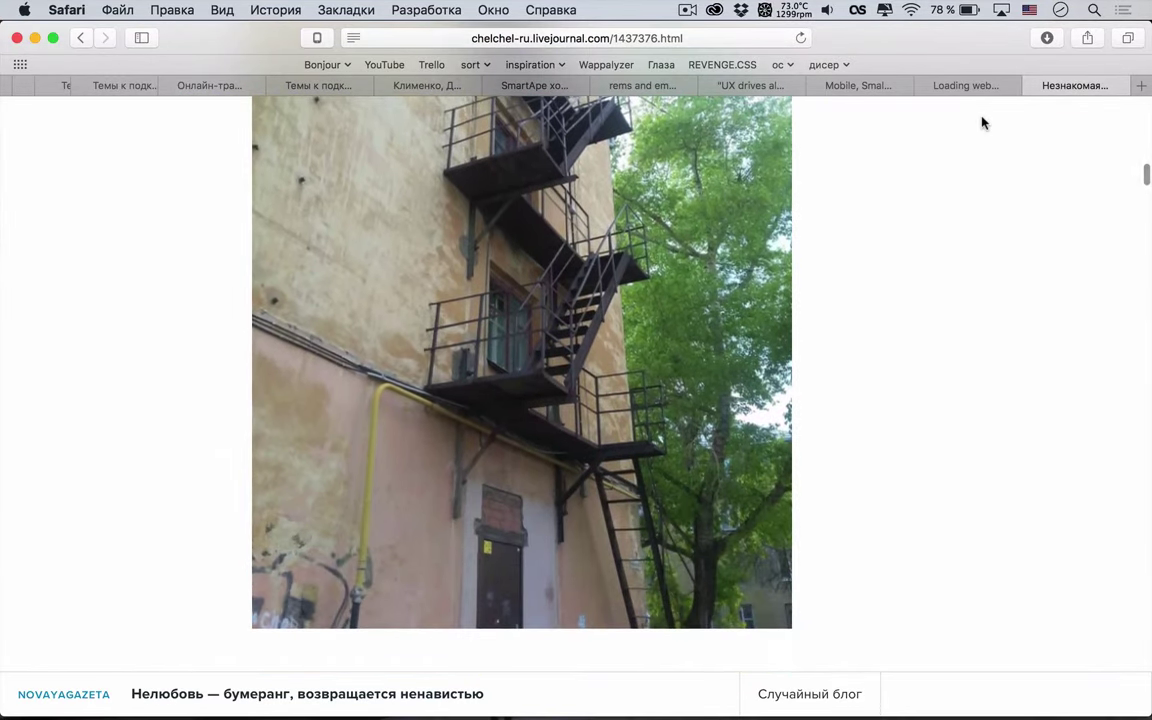
pyautogui.scroll(1, 983, 122)
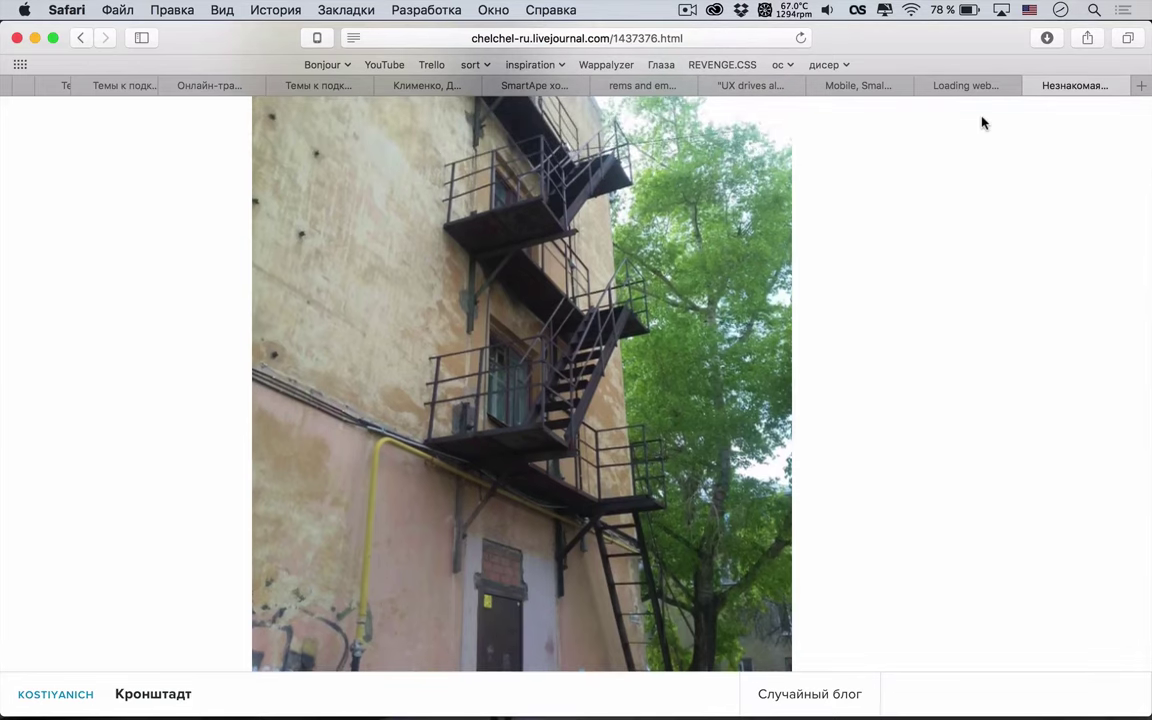
pyautogui.scroll(2, 983, 122)
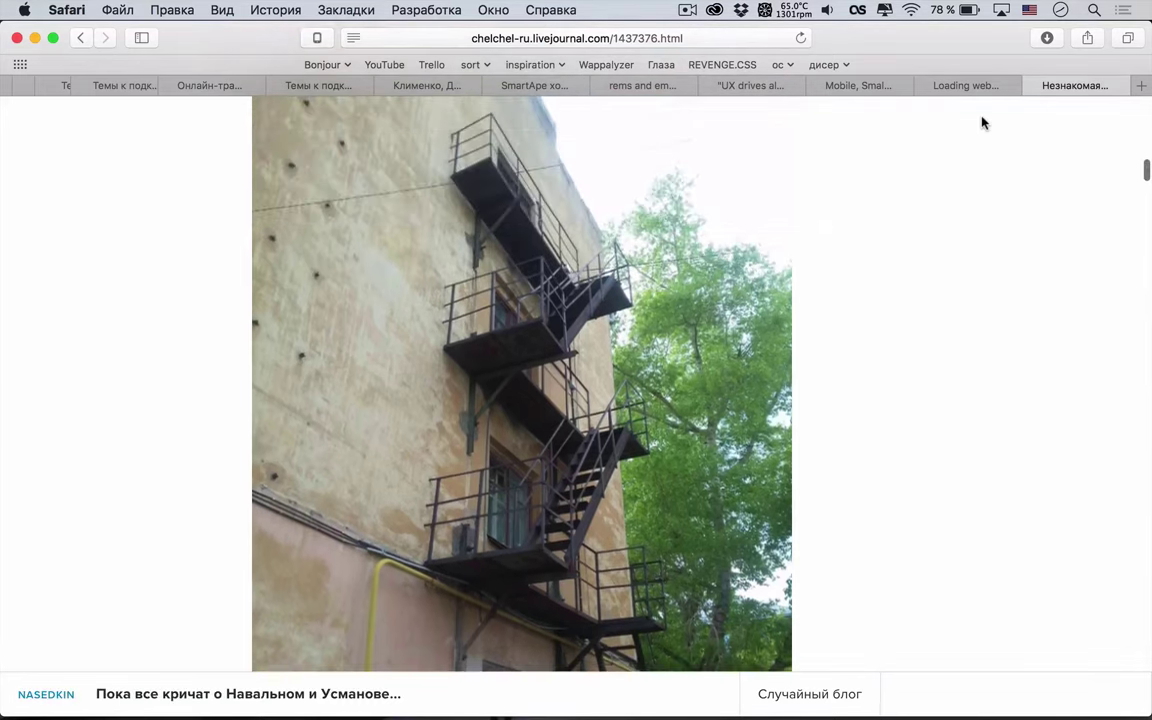
pyautogui.scroll(-4, 983, 122)
pyautogui.scroll(-2, 983, 122)
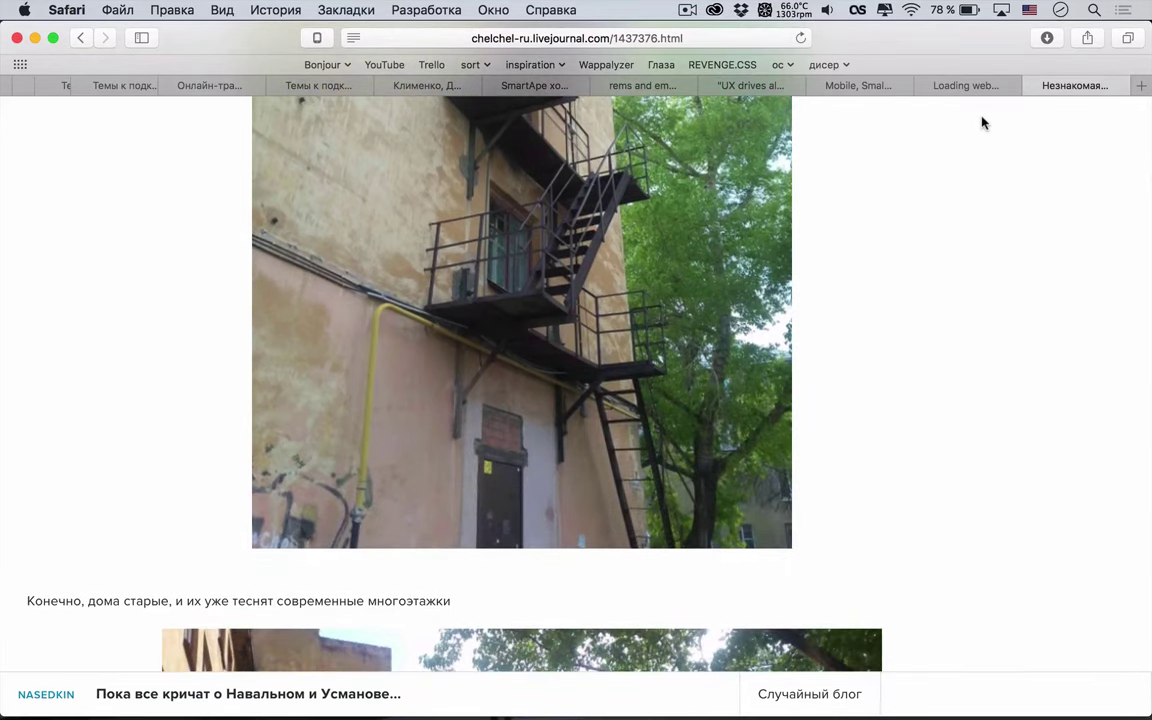
# Look through the courtyard photos under "Конечно, дома старые, и их уже теснят современные многоэтажки" as far as the "Необычные держатели для светильников" text
pyautogui.scroll(-2, 983, 122)
pyautogui.scroll(-3, 983, 122)
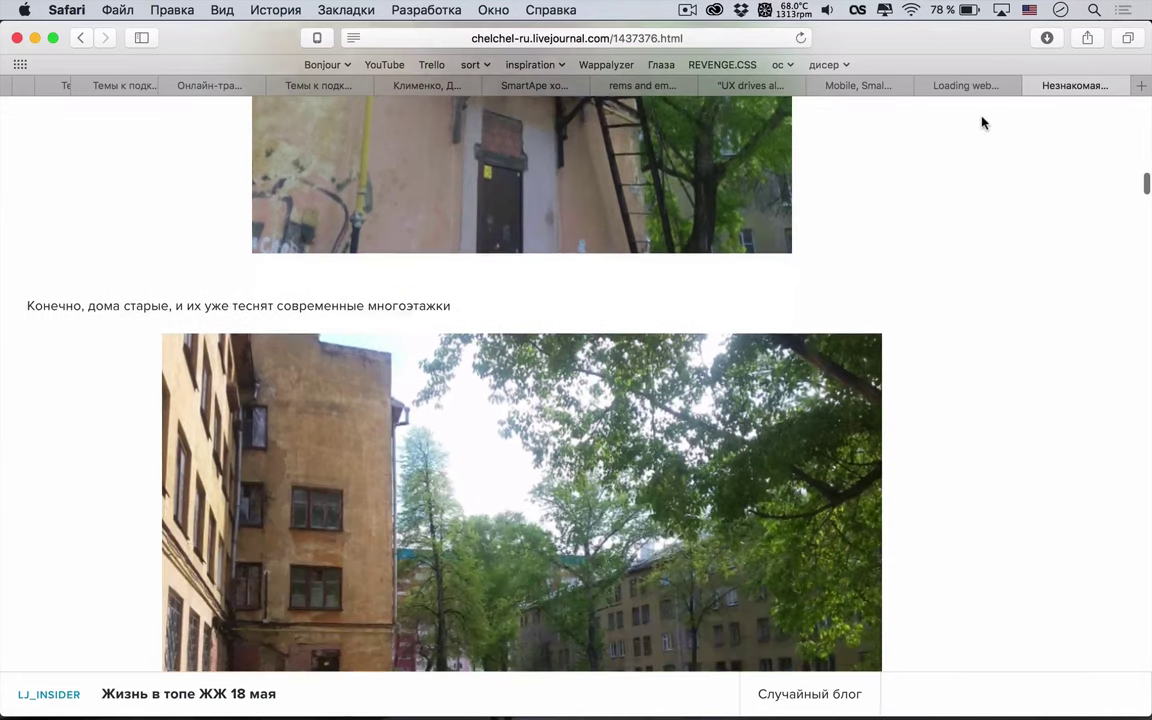
pyautogui.scroll(-2, 983, 122)
pyautogui.scroll(-2, 983, 122)
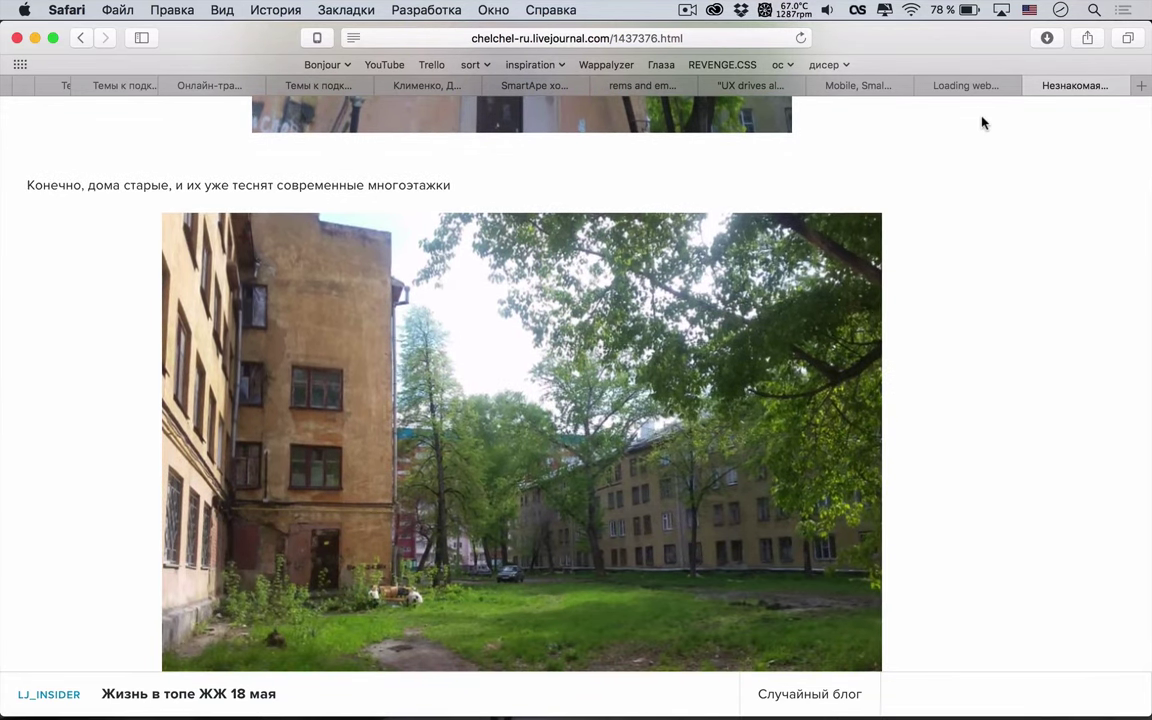
pyautogui.scroll(-2, 983, 122)
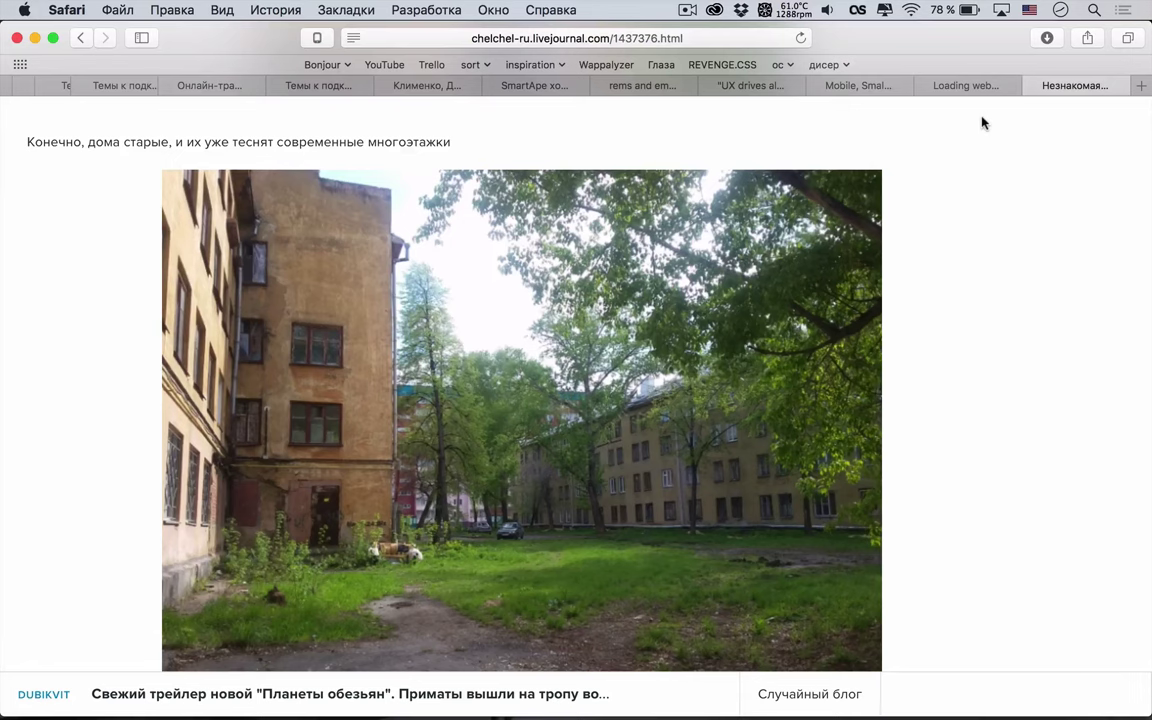
pyautogui.scroll(-8, 983, 122)
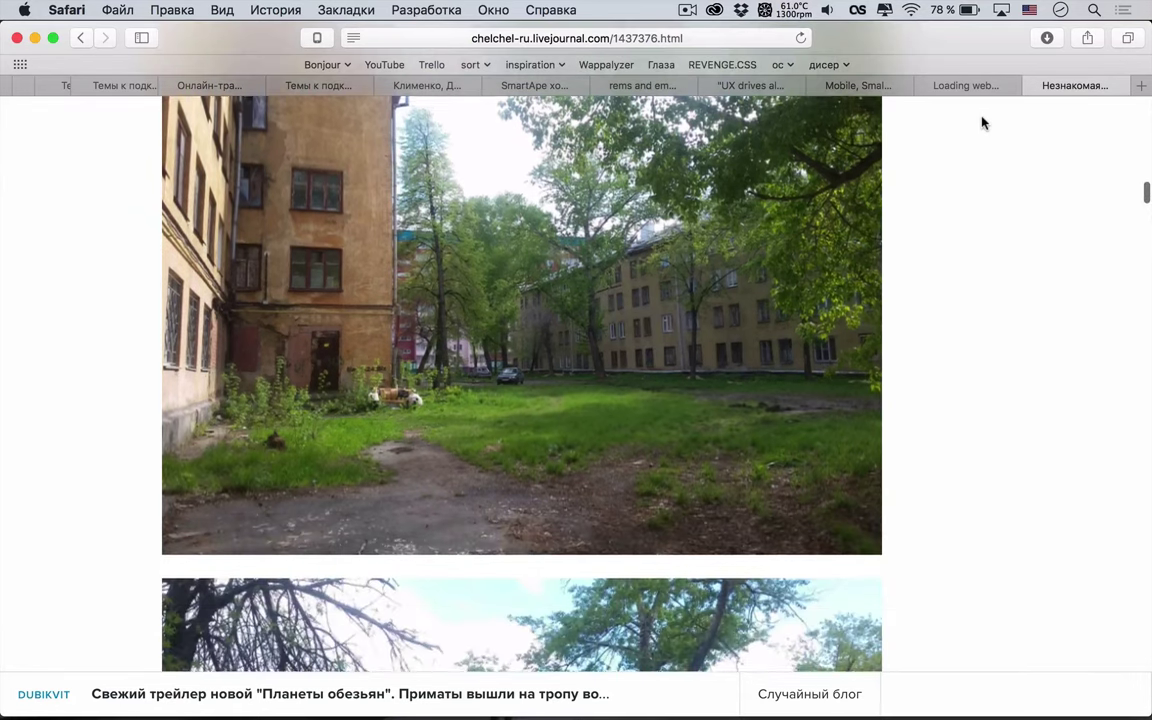
pyautogui.scroll(-3, 983, 122)
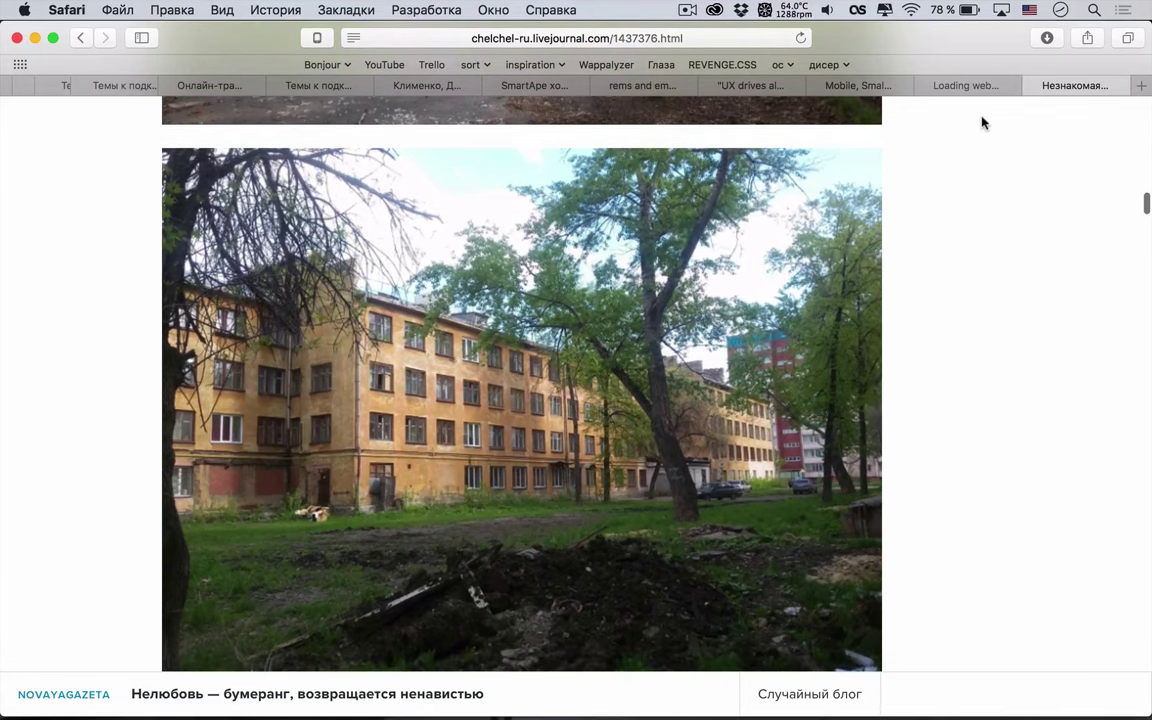
pyautogui.scroll(-3, 983, 122)
pyautogui.scroll(2, 983, 122)
pyautogui.scroll(-2, 983, 122)
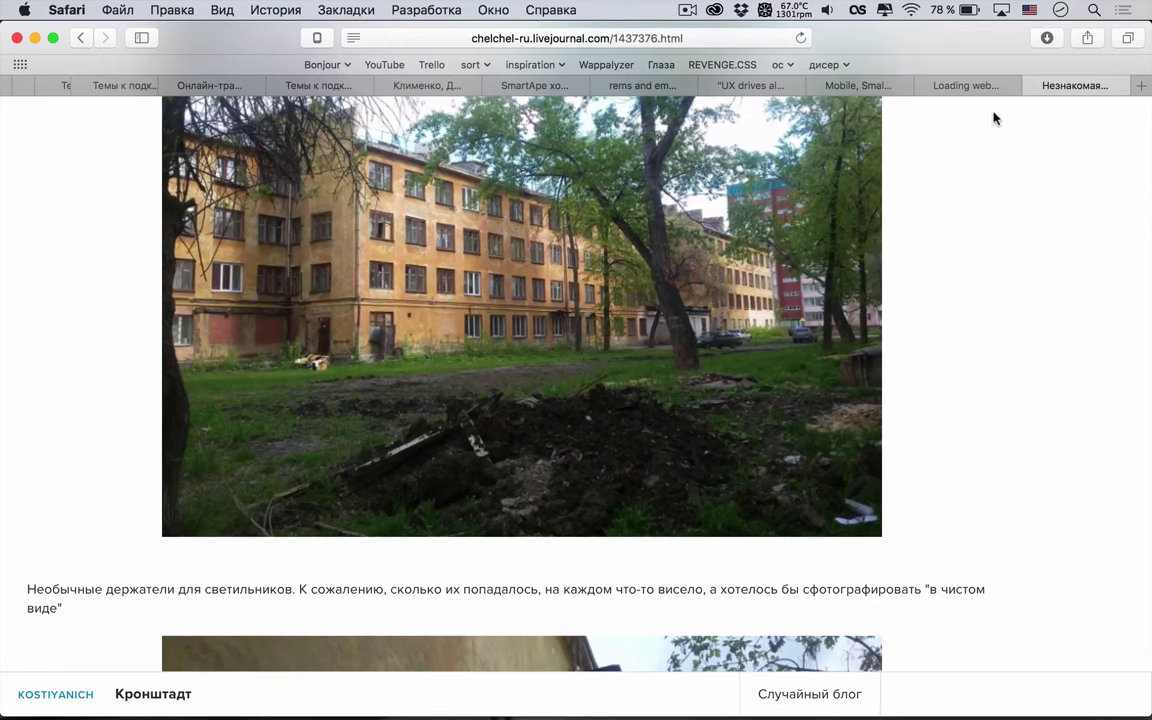
# View the two lamp bracket photos under "Необычные держатели для светильников", examining the first bracket in close-up
pyautogui.scroll(-10, 983, 158)
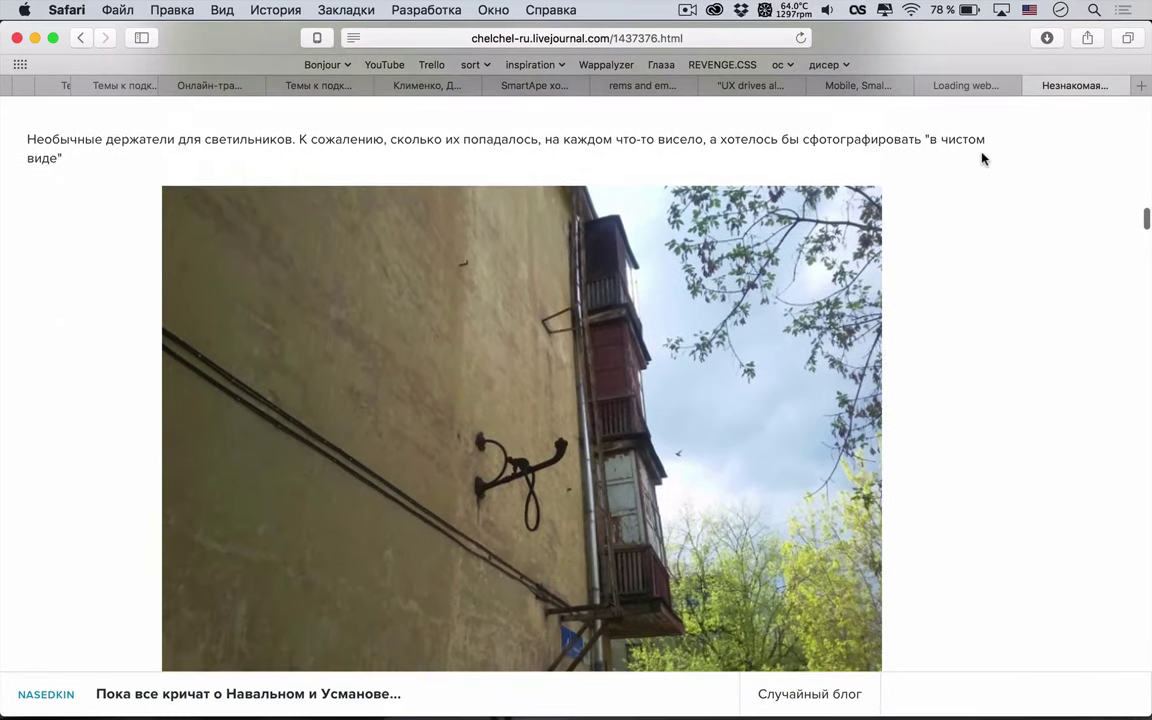
pyautogui.scroll(2, 983, 158)
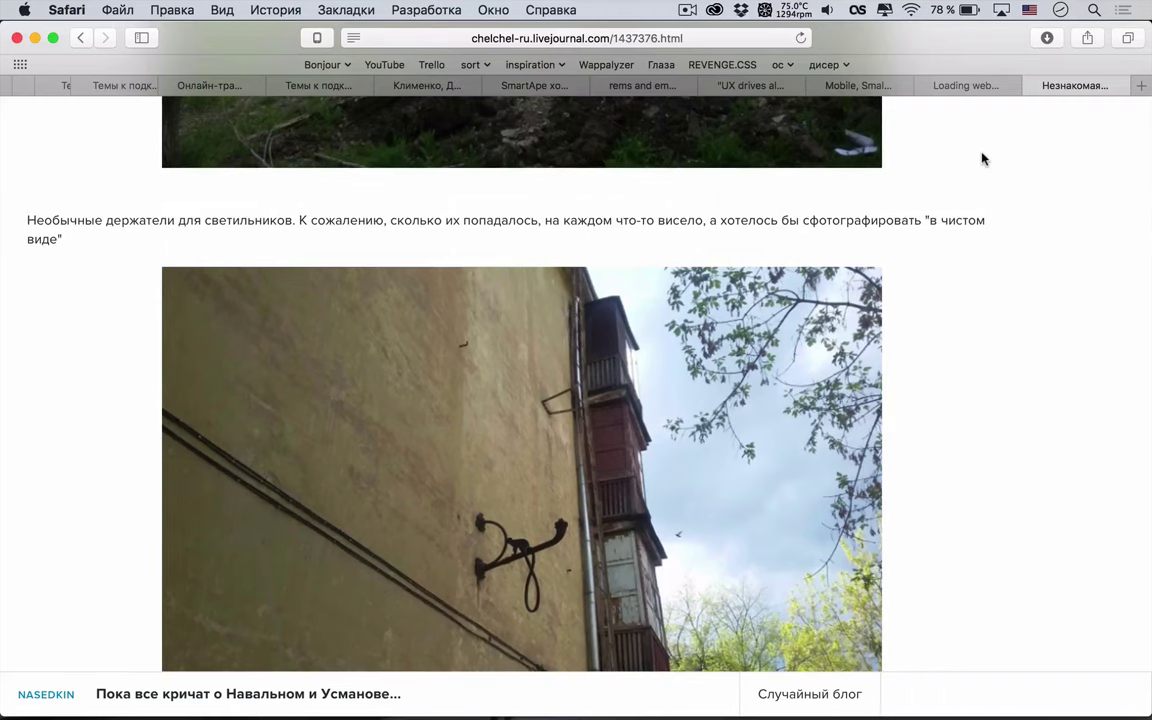
pyautogui.scroll(-3, 983, 158)
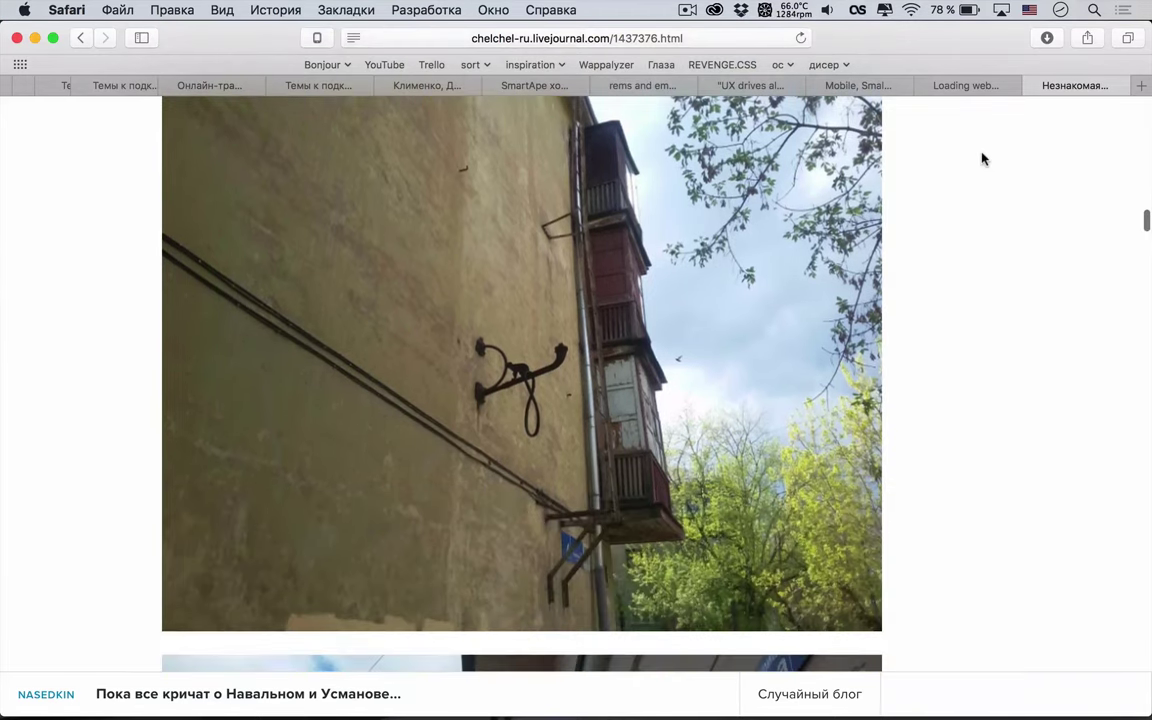
pyautogui.scroll(-2, 983, 158)
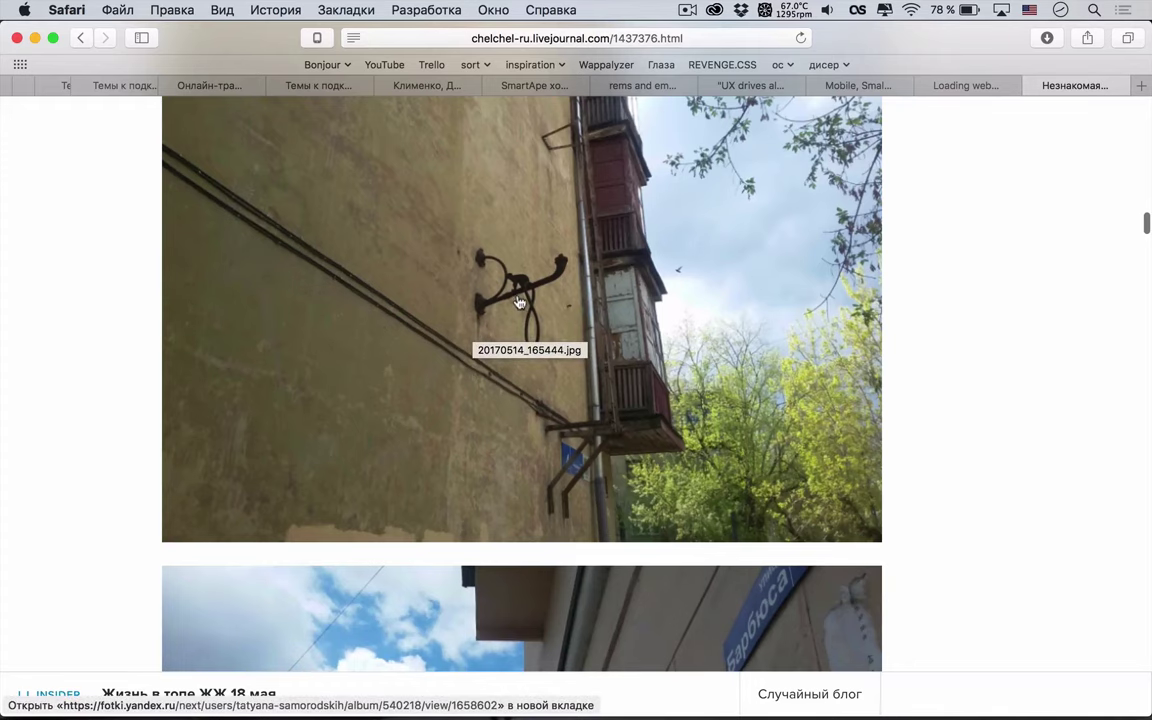
pyautogui.scroll(5, 519, 303)
pyautogui.scroll(1, 519, 303)
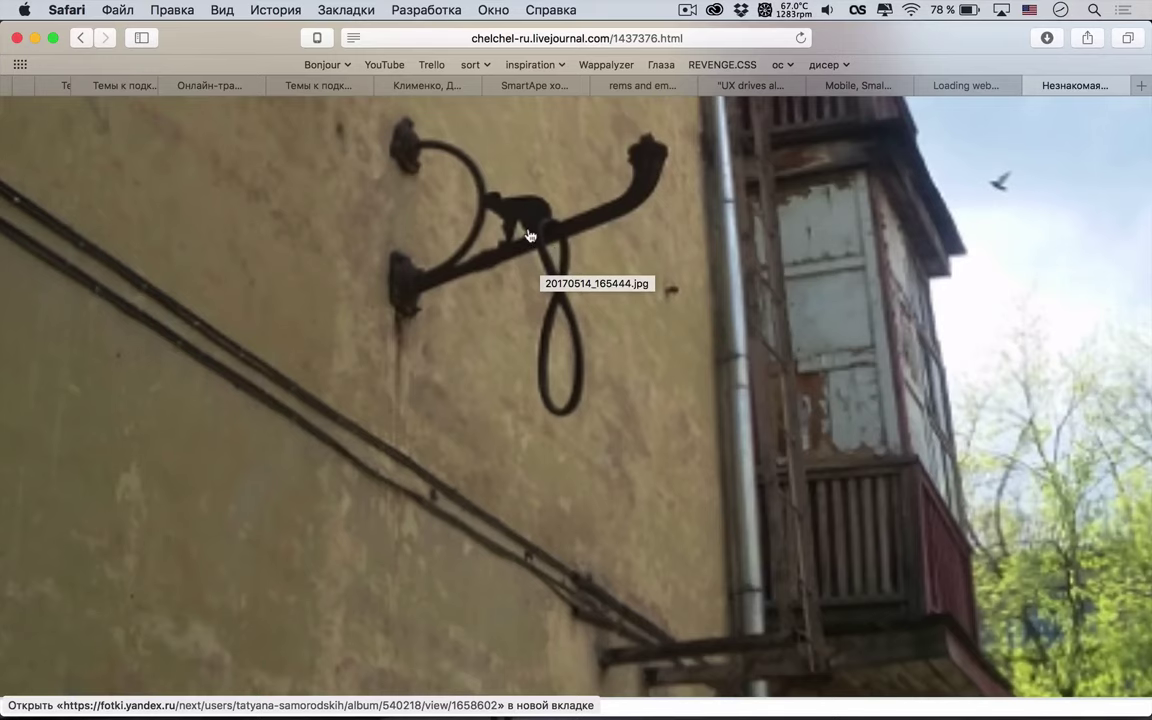
pyautogui.scroll(-5, 530, 235)
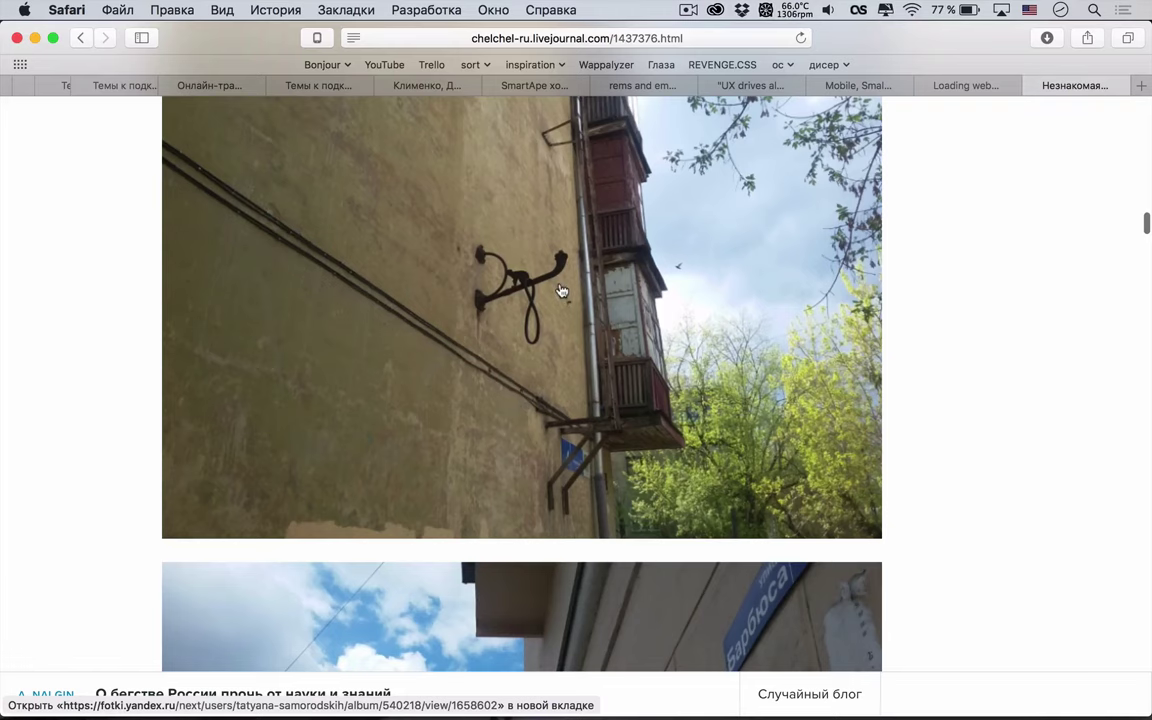
pyautogui.scroll(-2, 561, 291)
pyautogui.scroll(-8, 561, 291)
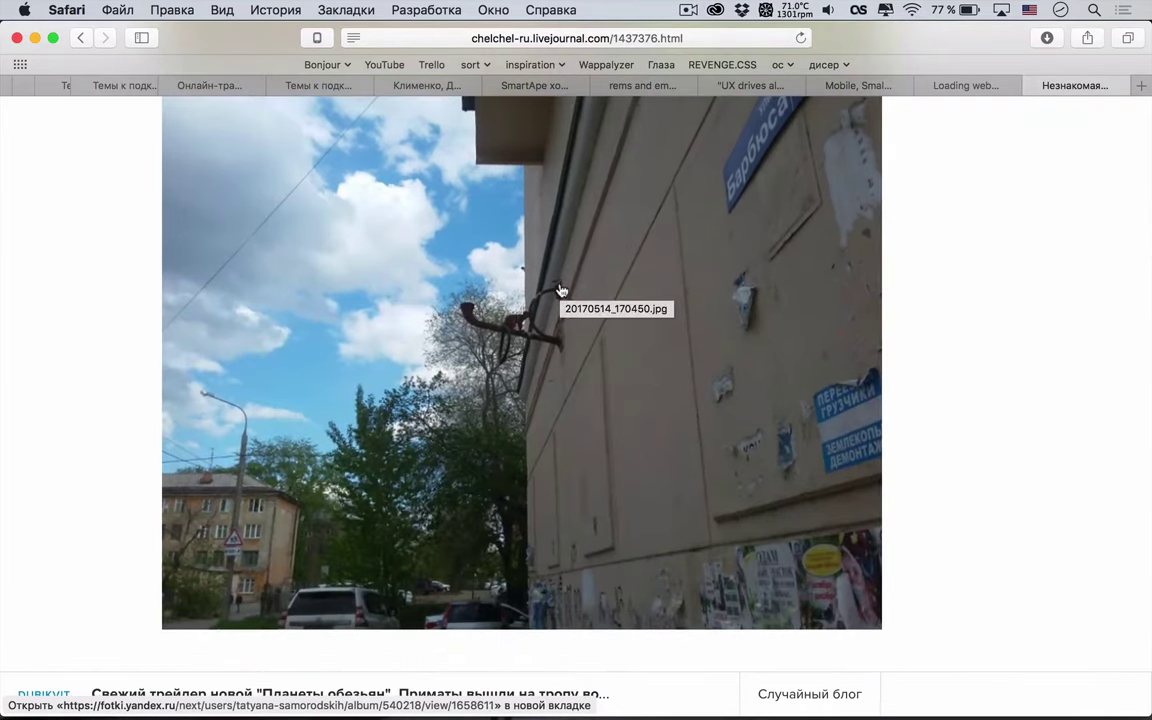
# Examine the wall decorations in the photo under "Нехитрые украшения на торце дома"
pyautogui.scroll(-5, 561, 291)
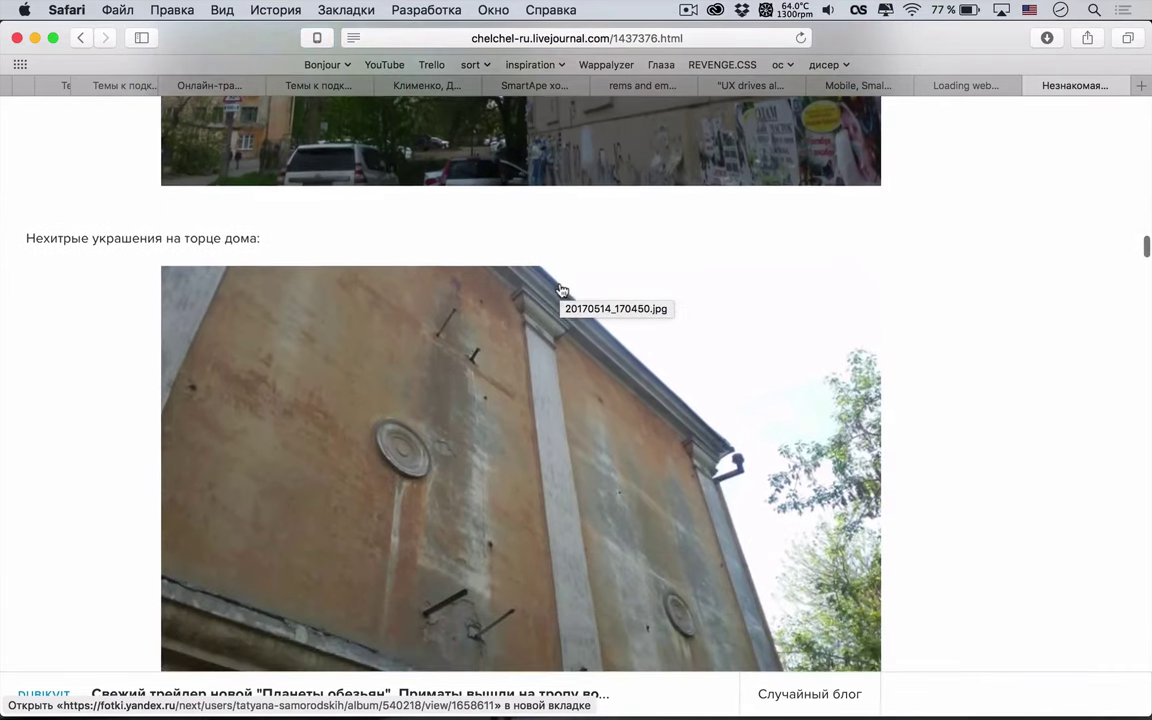
pyautogui.scroll(-3, 561, 291)
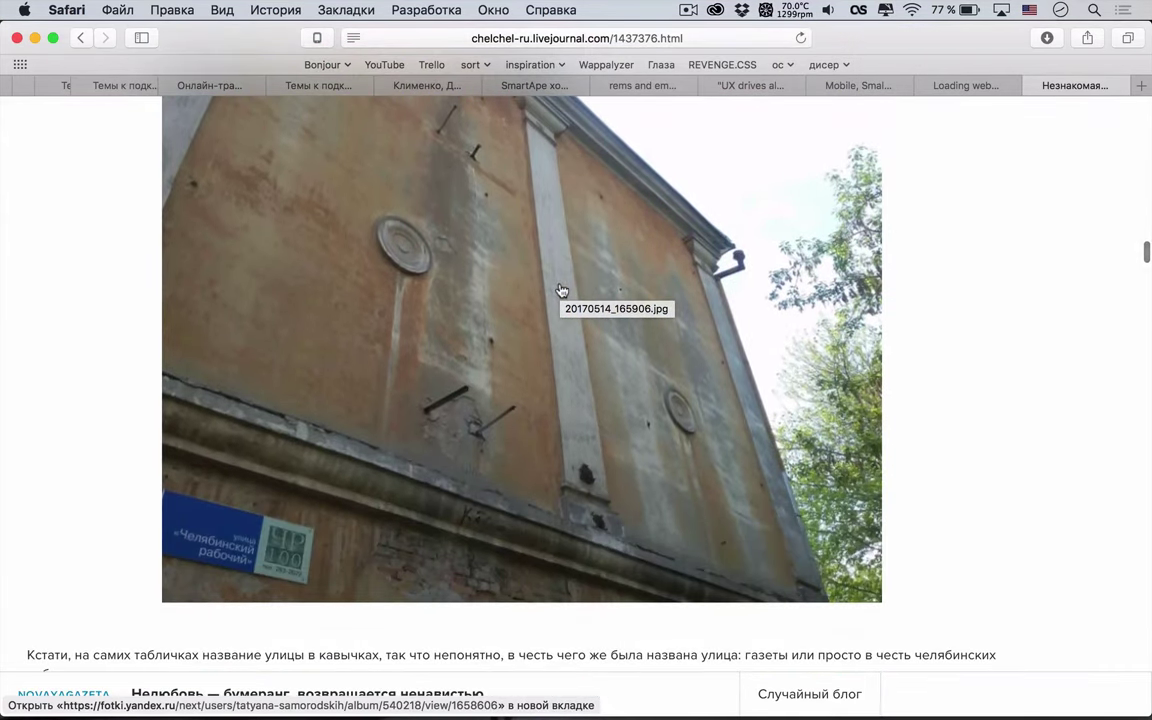
pyautogui.scroll(1, 561, 291)
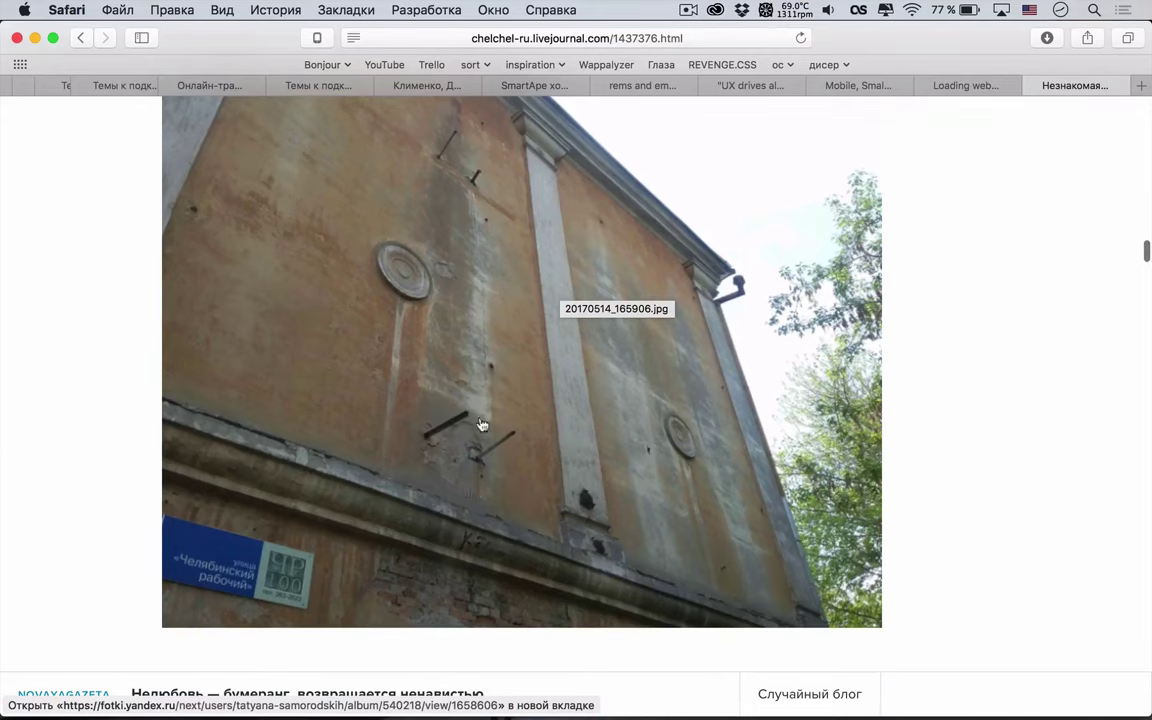
pyautogui.scroll(-1, 480, 363)
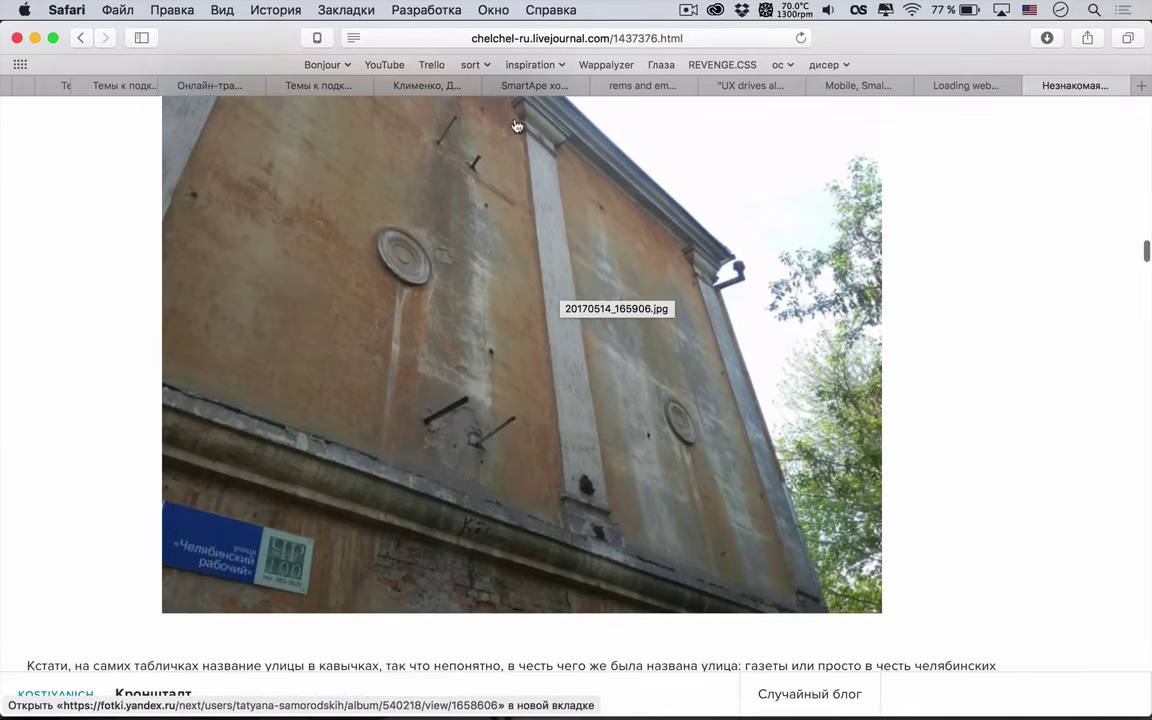
pyautogui.scroll(2, 470, 118)
pyautogui.scroll(-2, 508, 147)
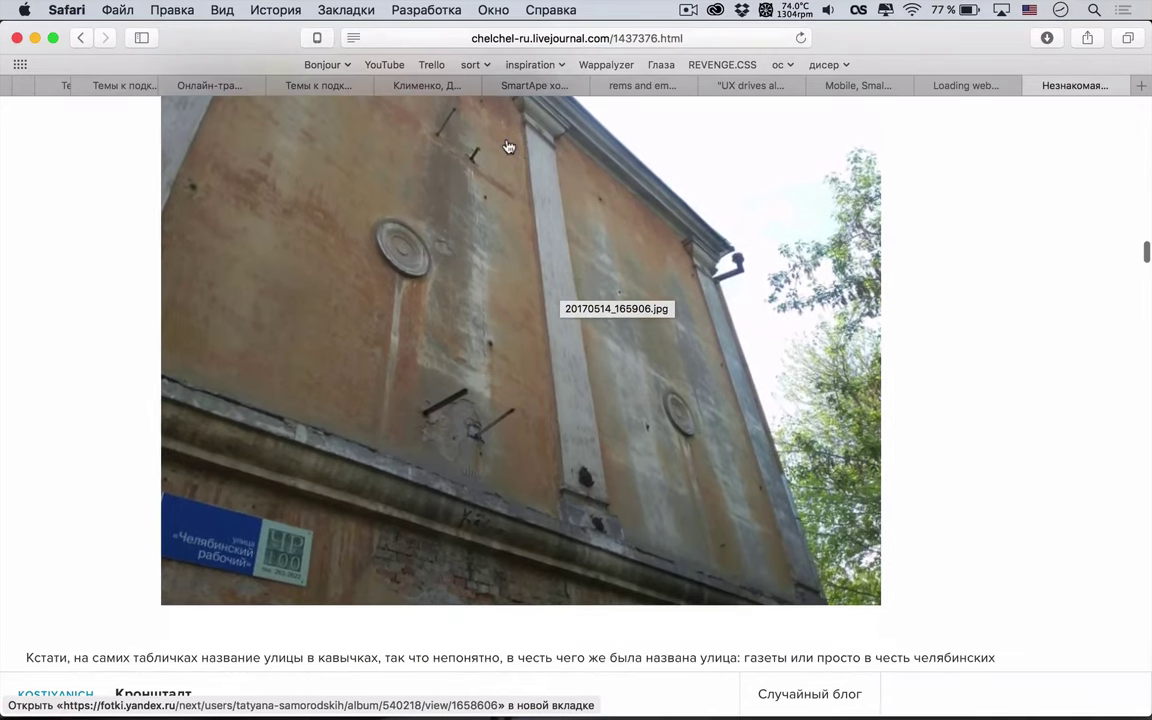
# Read the paragraph about the quoted street name and inspect the "Челябинский рабочий" sign photo in close-up
pyautogui.scroll(-6, 508, 147)
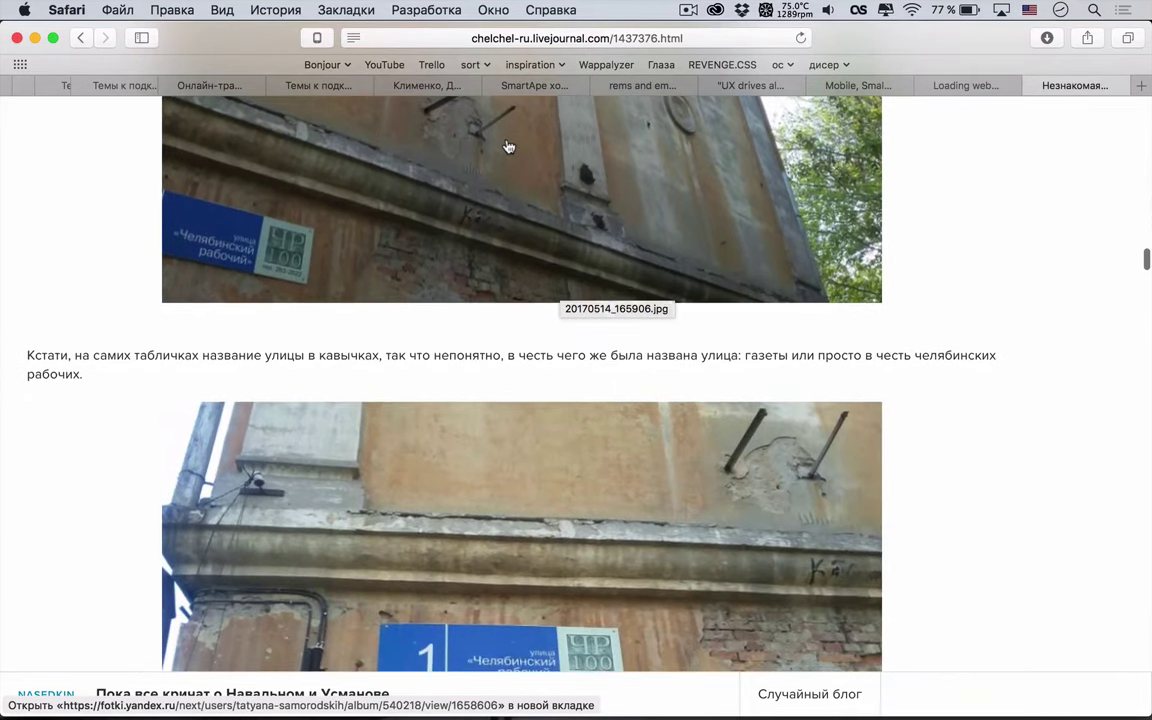
pyautogui.scroll(-4, 508, 147)
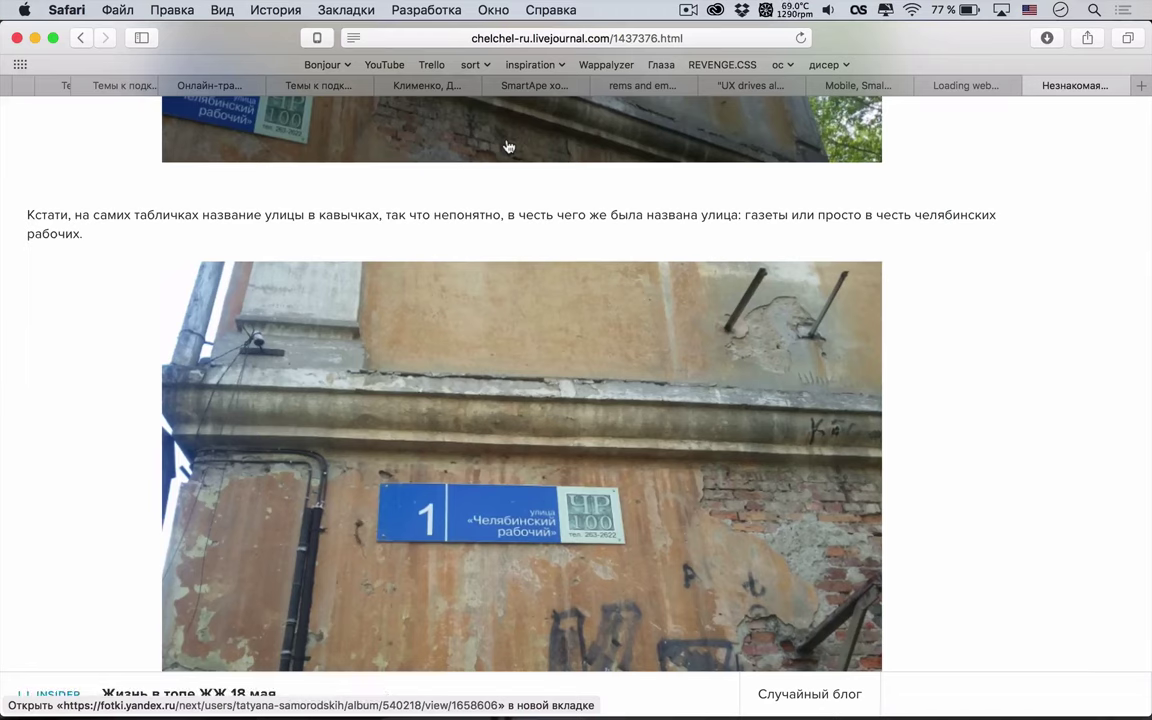
pyautogui.scroll(-2, 508, 147)
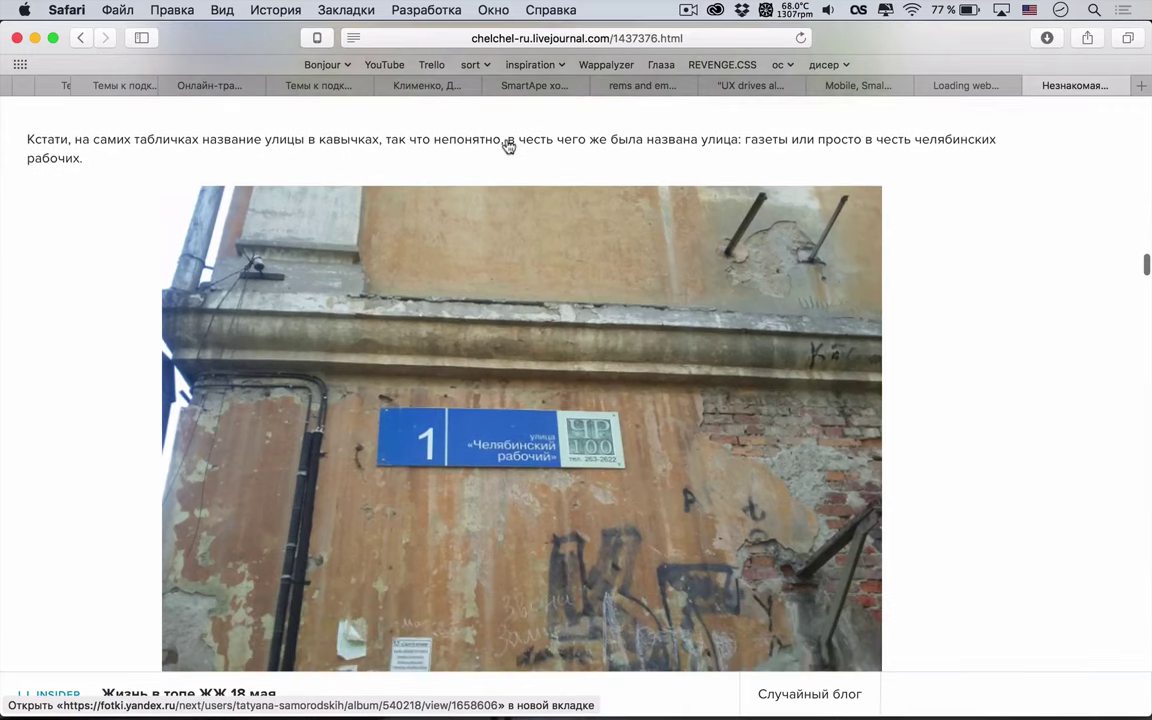
pyautogui.scroll(-2, 506, 144)
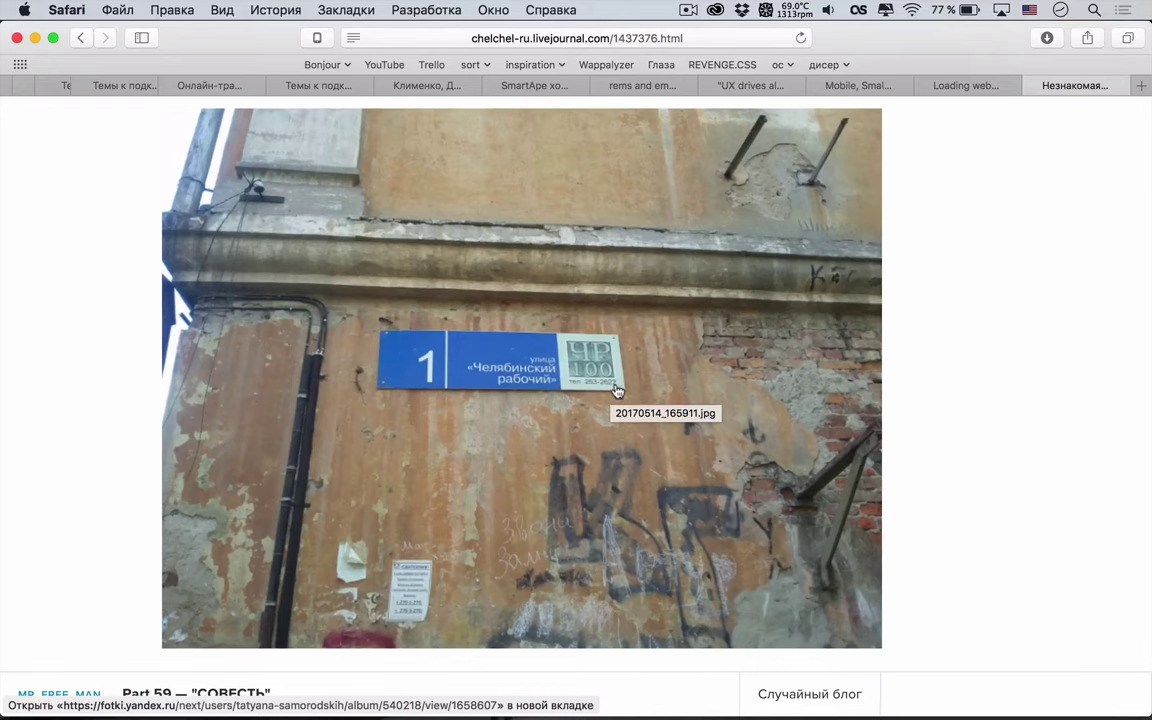
pyautogui.scroll(5, 614, 391)
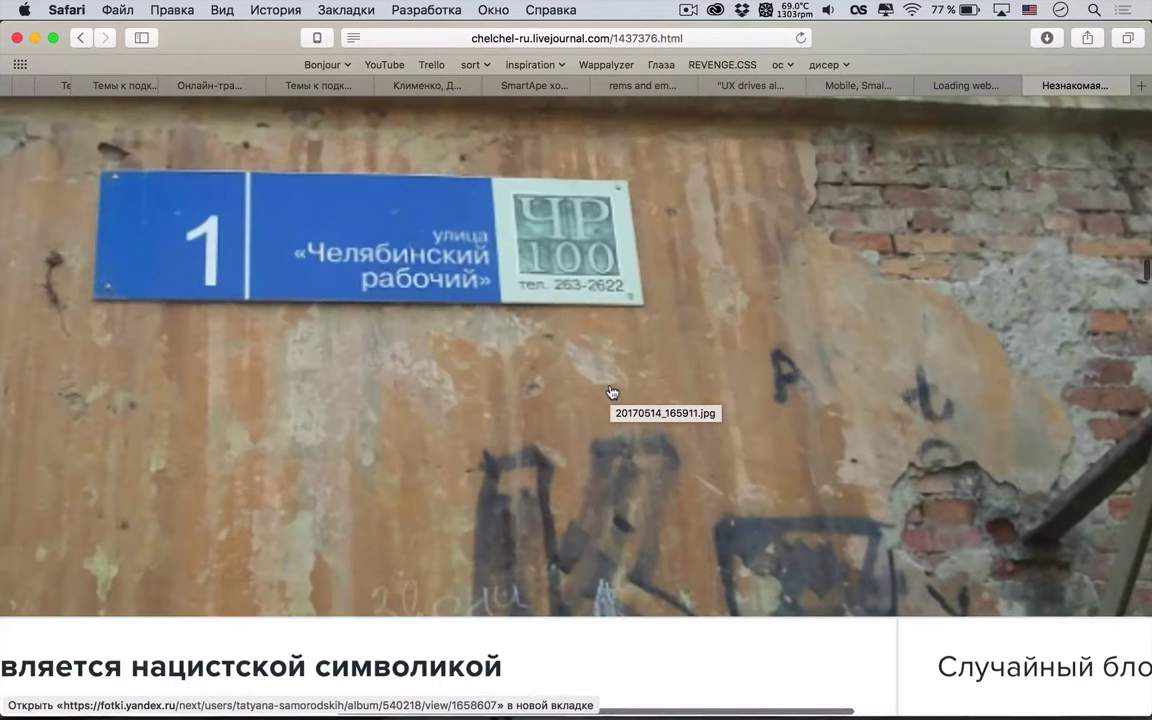
pyautogui.scroll(-5, 614, 391)
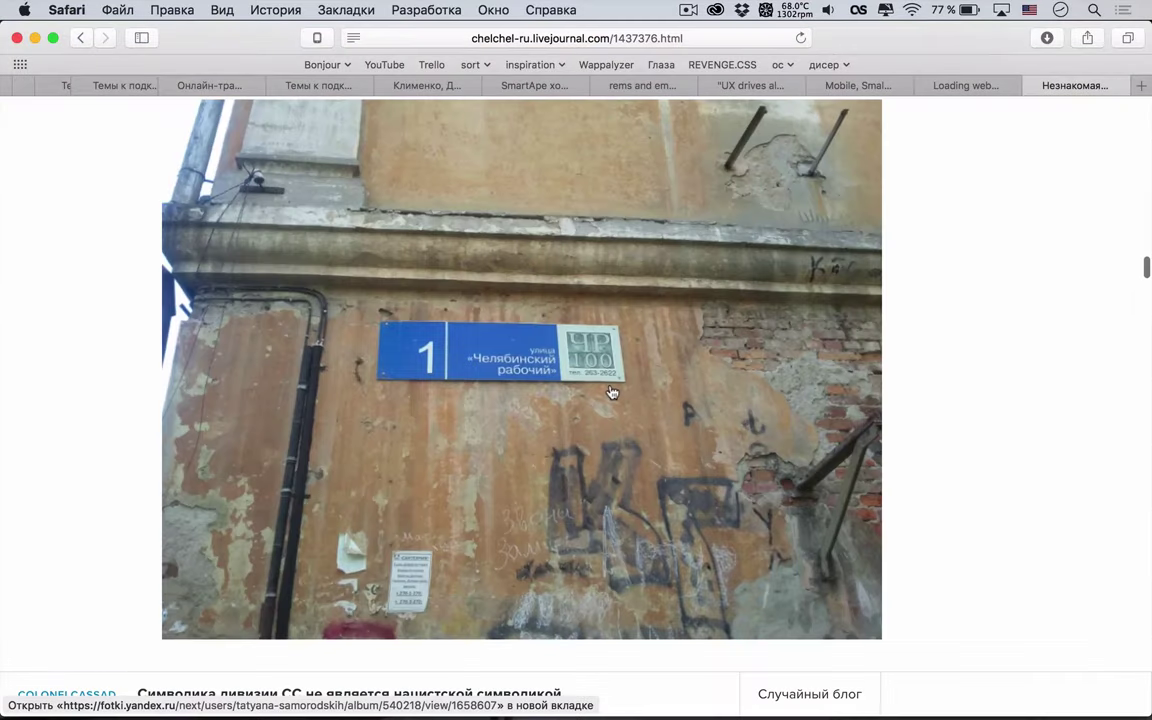
# View the photo under "Окружают эту улицу дома более поздней постройки" and the kindergarten facade's statue of a woman with a child
pyautogui.scroll(-6, 1012, 471)
pyautogui.scroll(-3, 1012, 471)
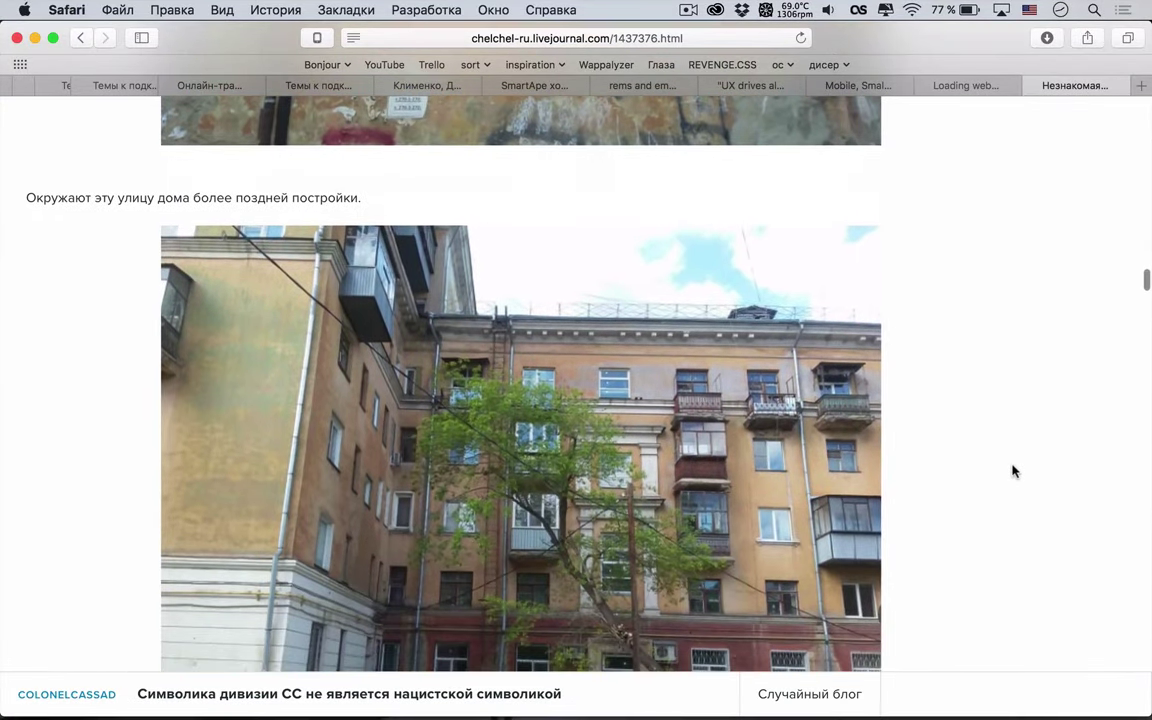
pyautogui.scroll(-3, 1012, 471)
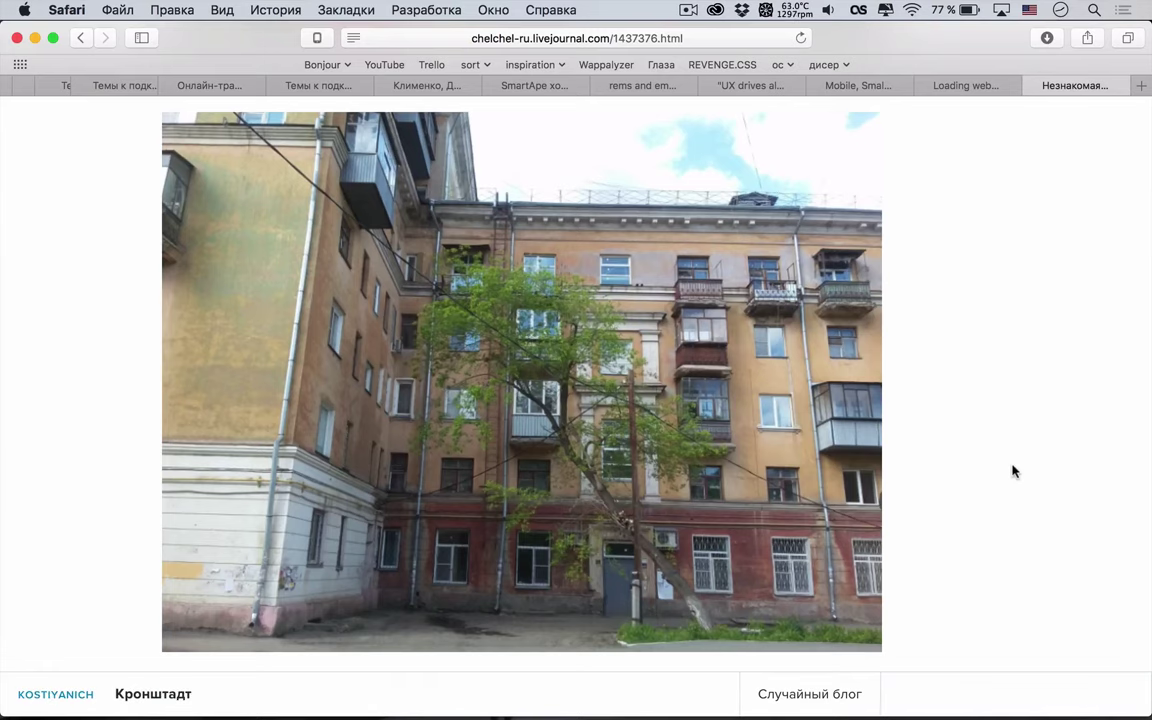
pyautogui.scroll(-5, 1013, 471)
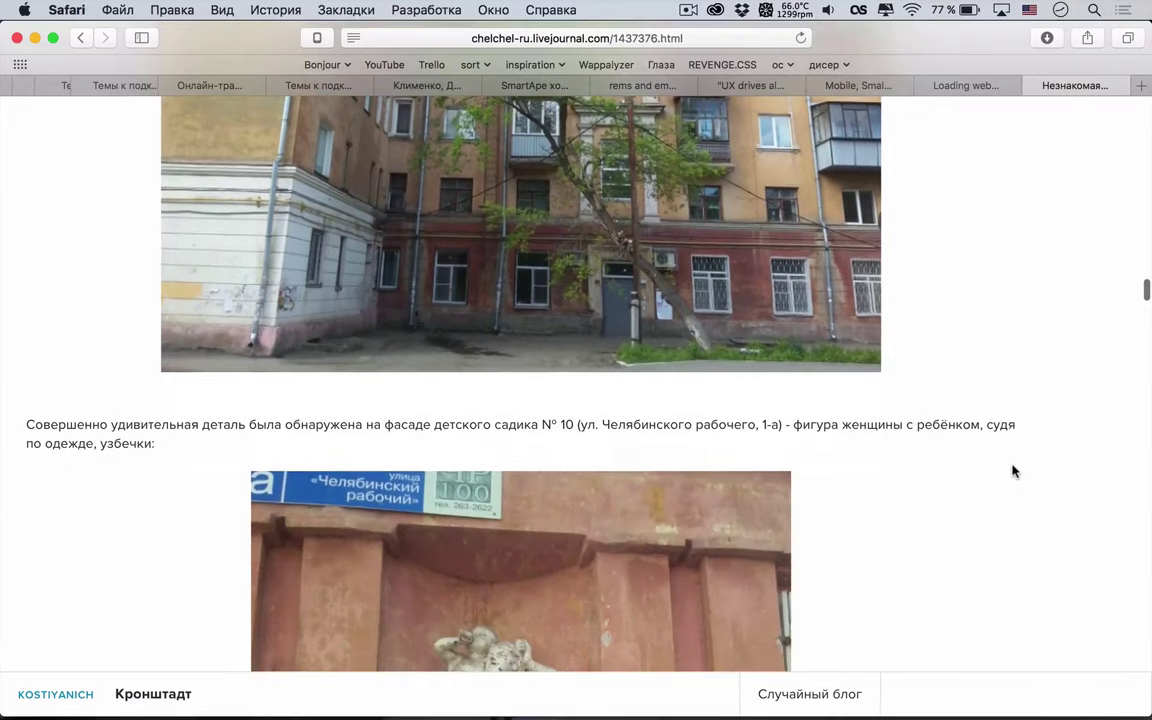
pyautogui.scroll(-6, 1013, 471)
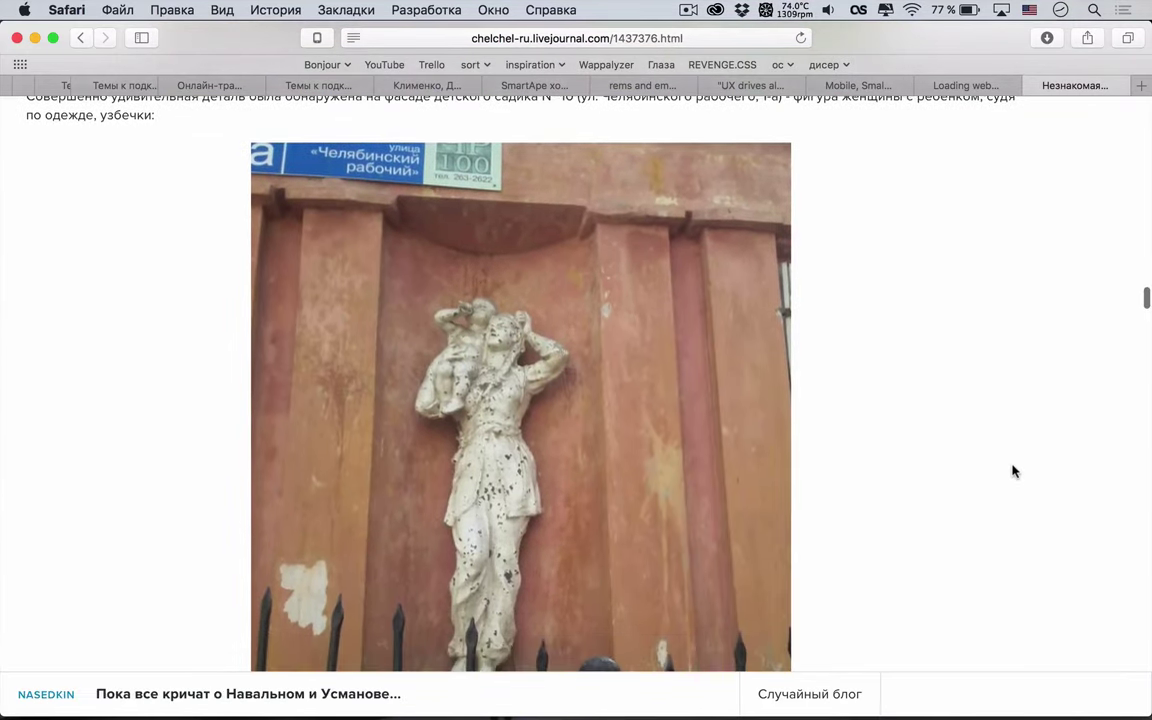
# Examine the full kindergarten statue photo and the yard photo under "Наверное, в других нишах располагались другие фигуры"
pyautogui.scroll(1, 1013, 471)
pyautogui.scroll(-2, 1013, 471)
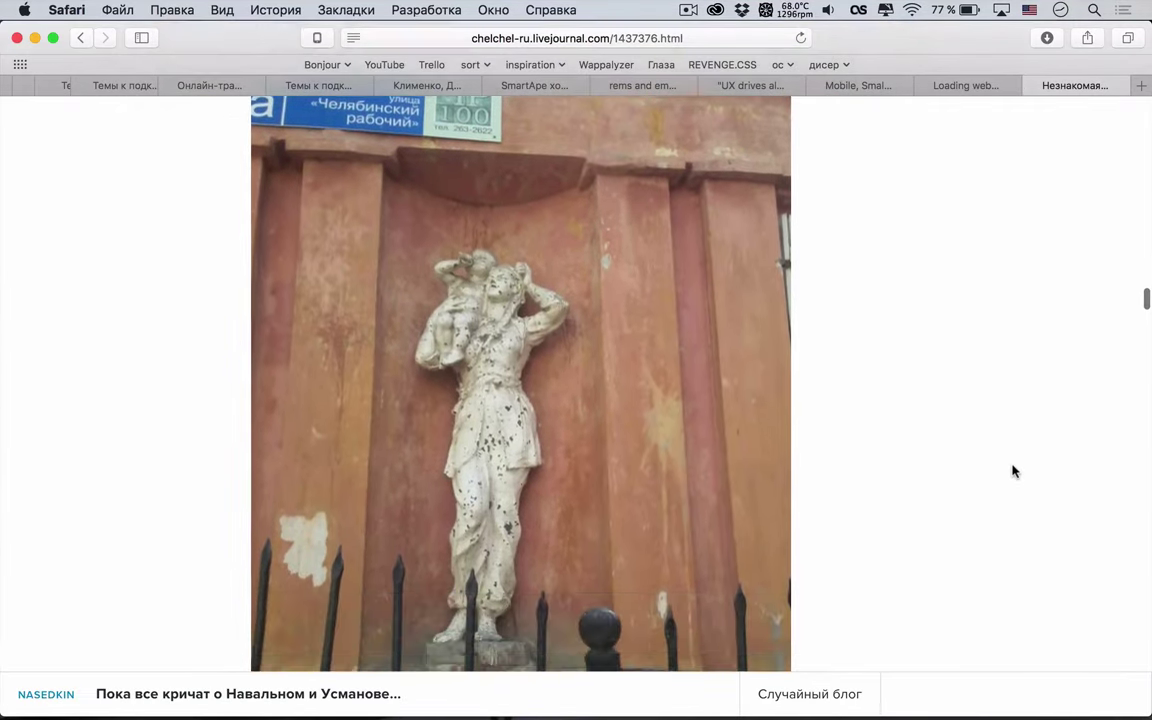
pyautogui.scroll(-2, 1015, 470)
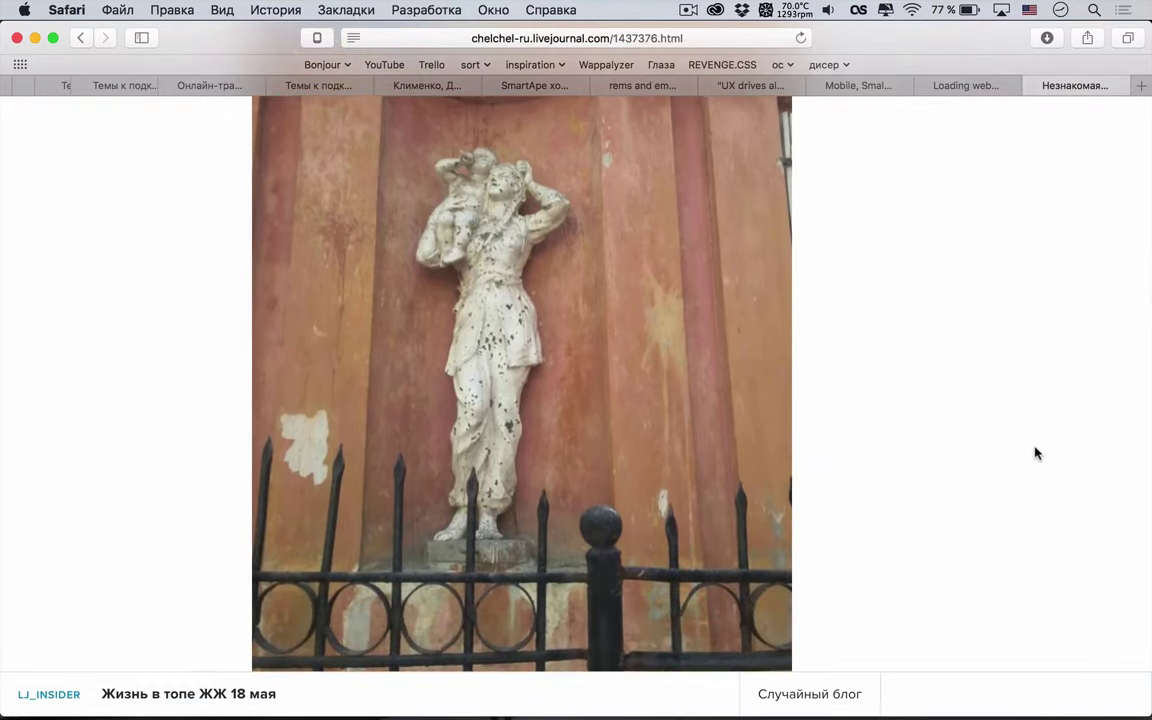
pyautogui.scroll(-8, 1035, 453)
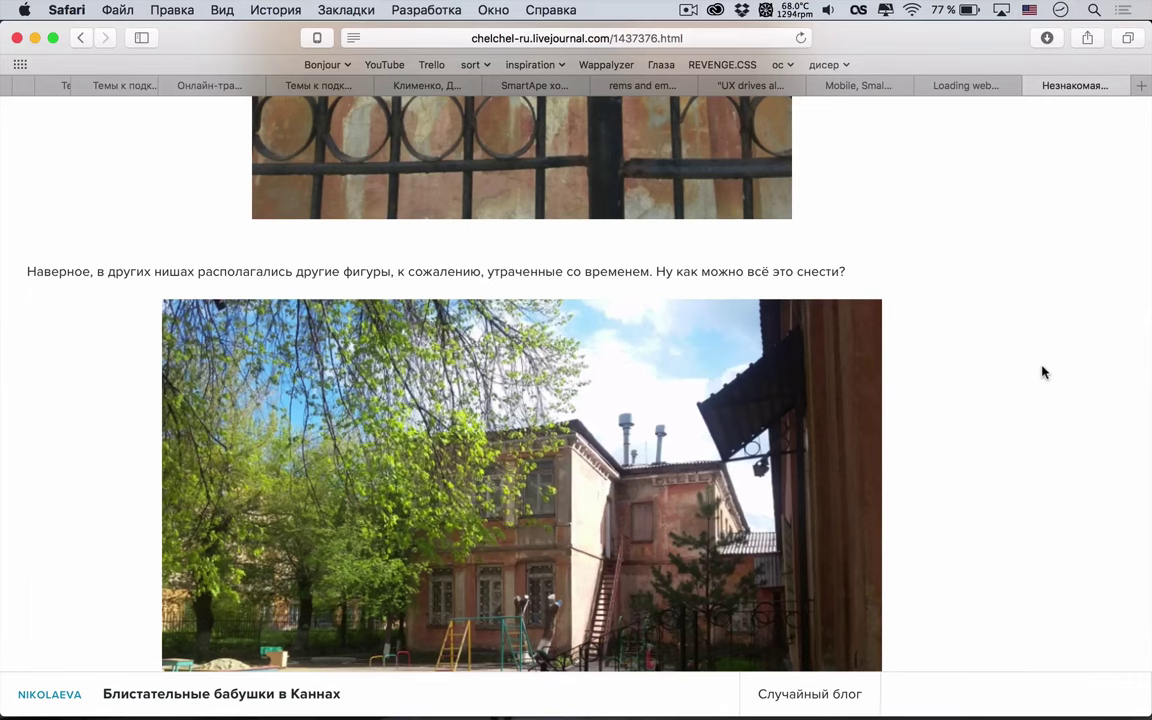
pyautogui.scroll(-2, 1041, 383)
pyautogui.scroll(-2, 1042, 373)
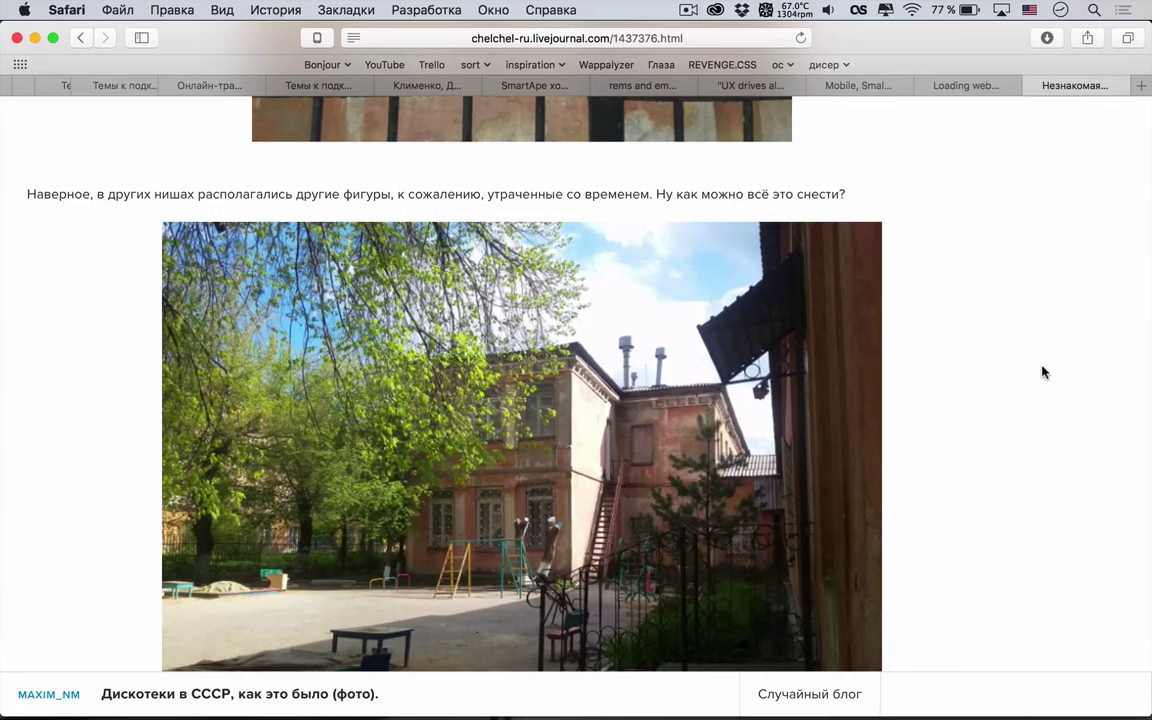
# View the street photo under "Поразила тишина" and the family history section with its two old portrait photos
pyautogui.scroll(-5, 1042, 372)
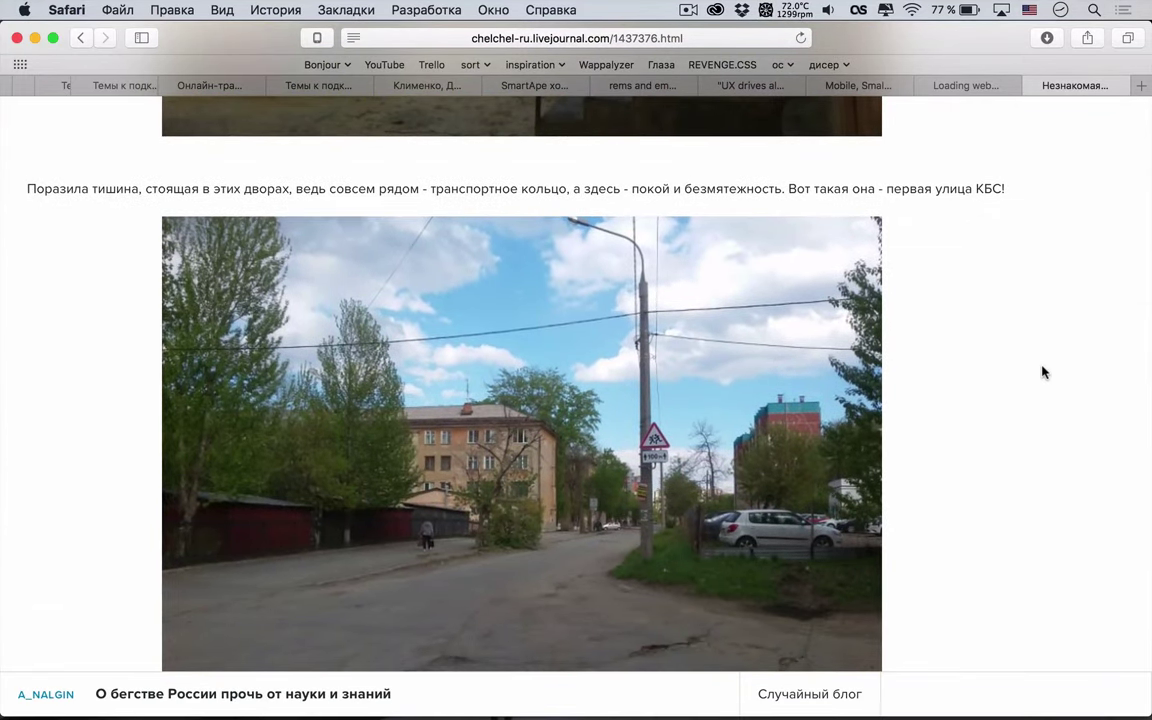
pyautogui.scroll(-8, 1042, 372)
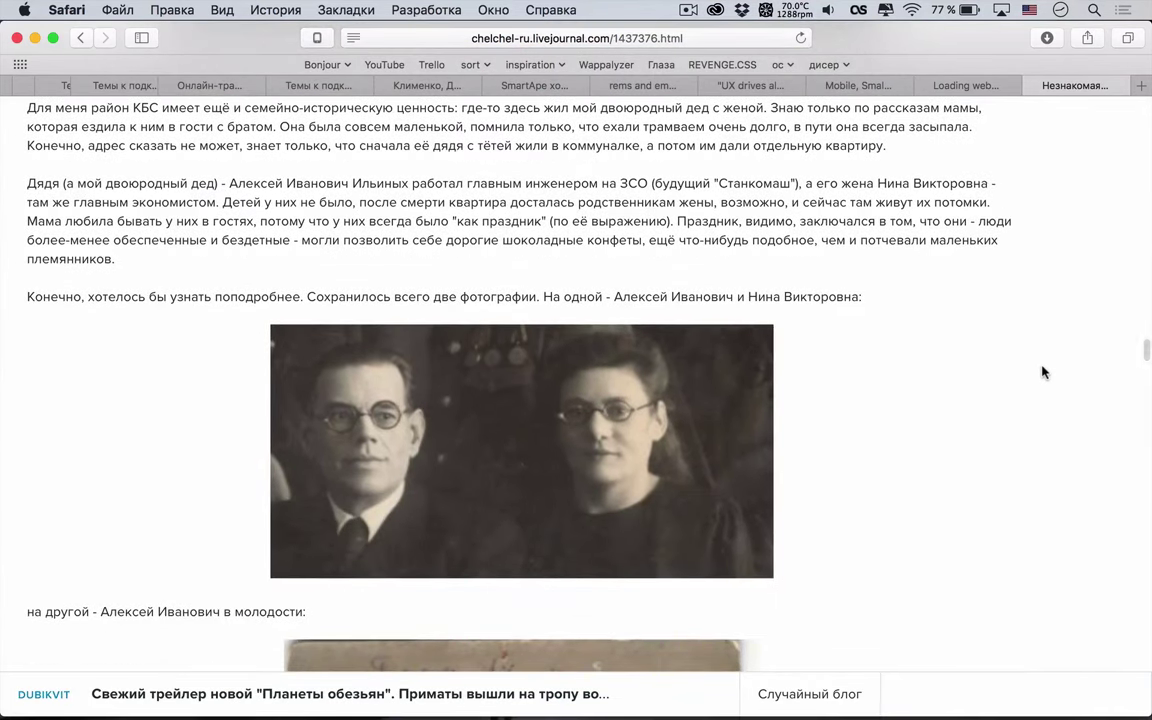
pyautogui.scroll(-10, 1042, 372)
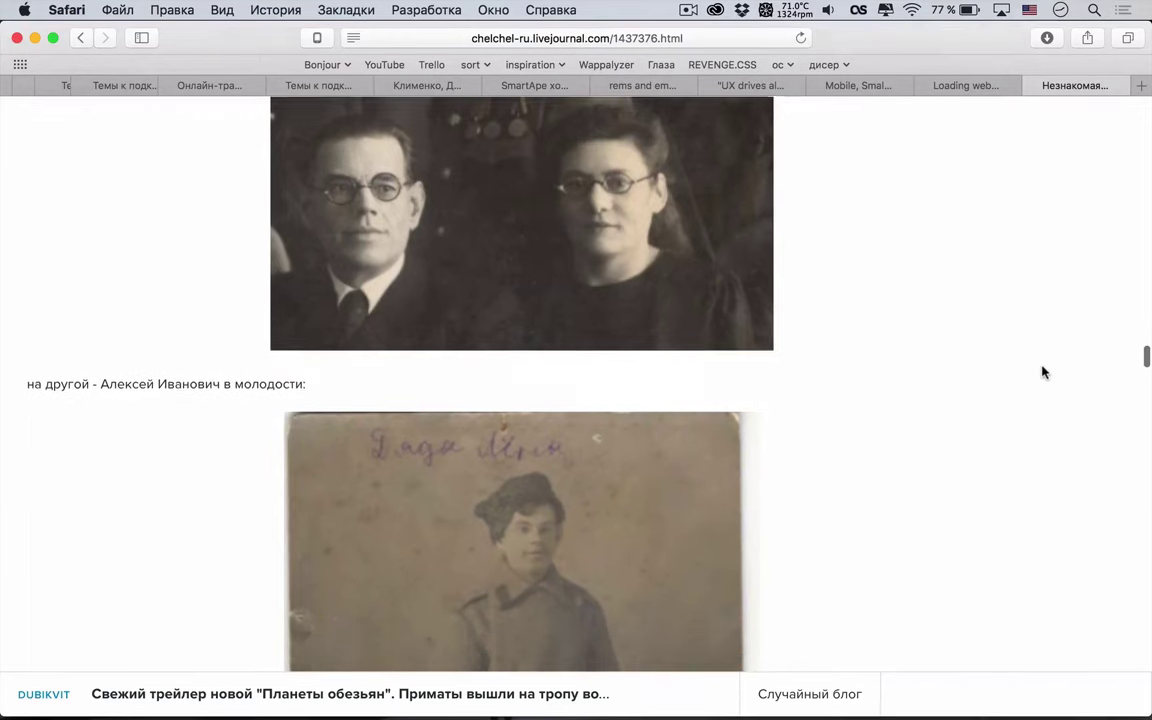
# View the spring photo captioned "Весна на улице Пограничной"
pyautogui.scroll(-2, 1042, 372)
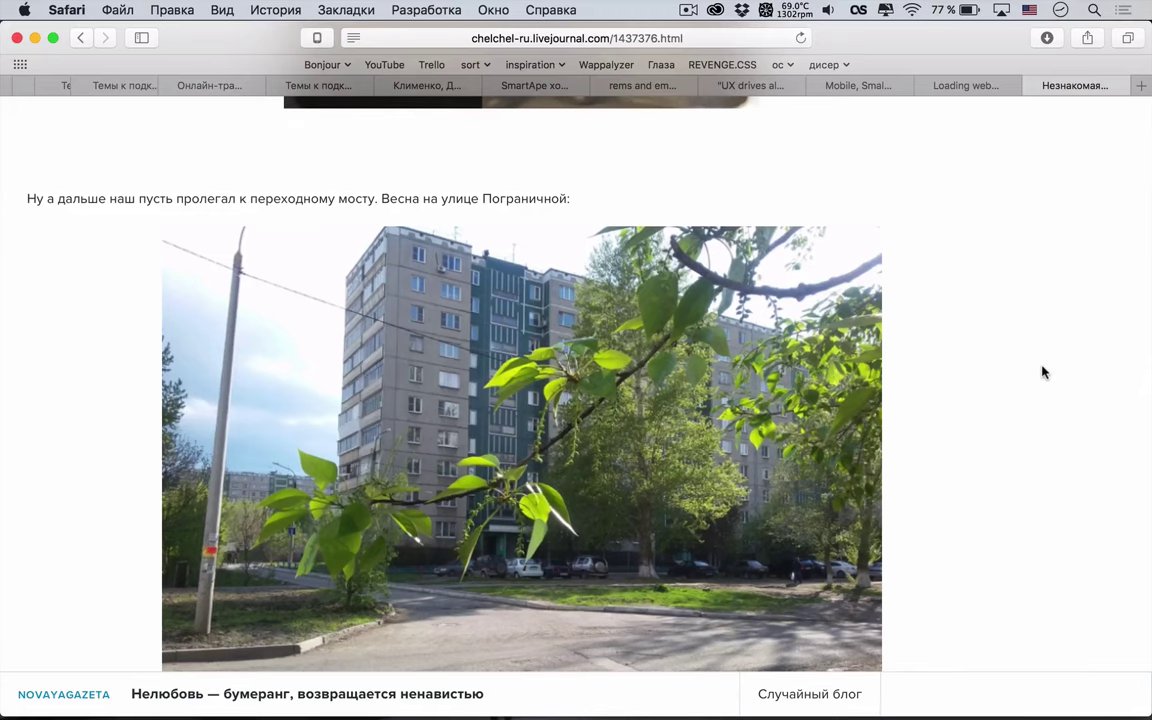
pyautogui.scroll(-1, 1042, 372)
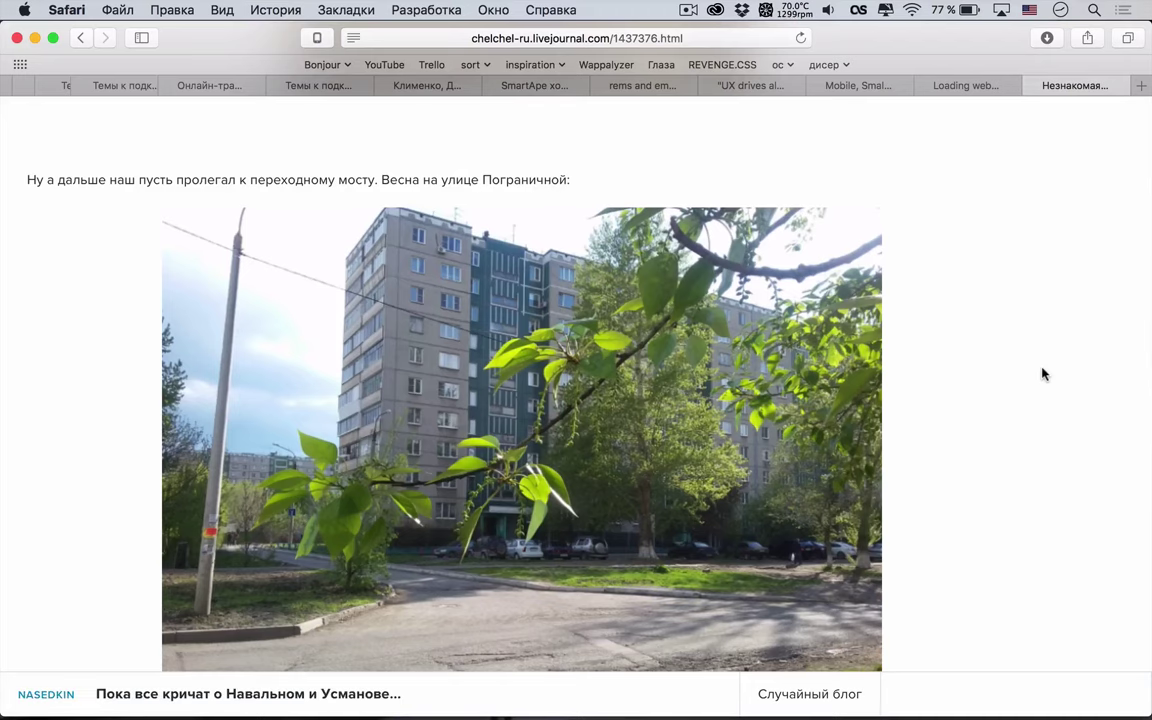
pyautogui.scroll(-5, 1042, 374)
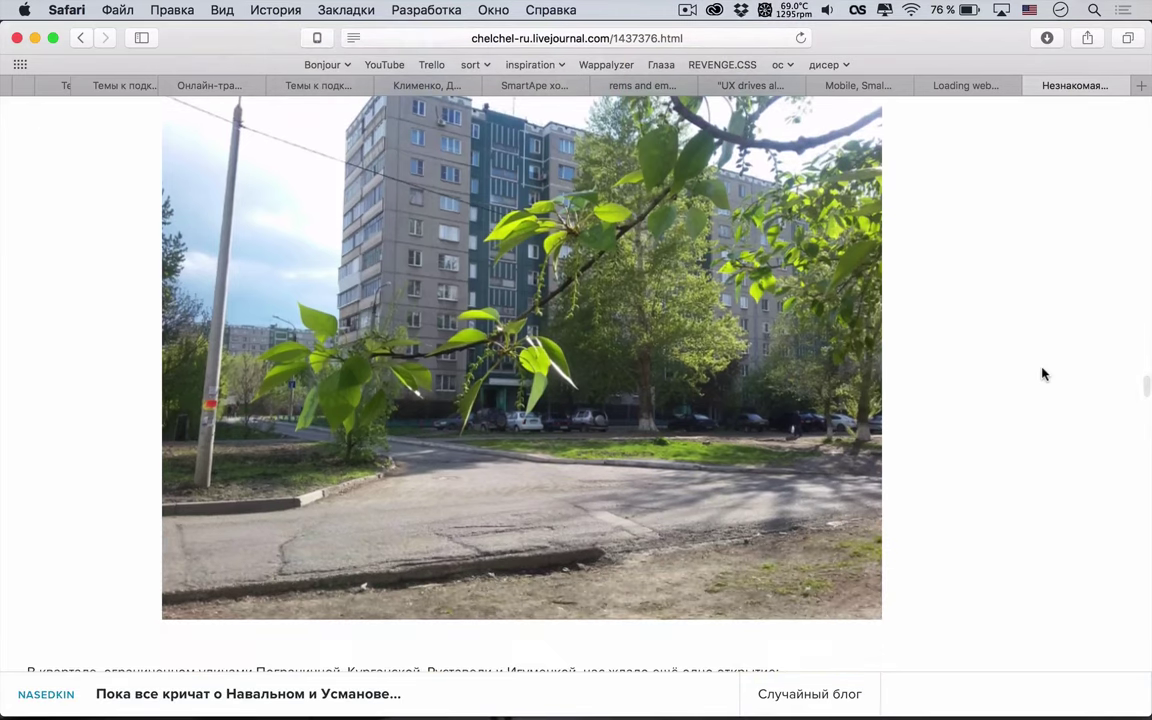
# Read the caption ending in "нас ждало ещё одно открытие" and view the top of its building photo
pyautogui.scroll(-8, 1042, 374)
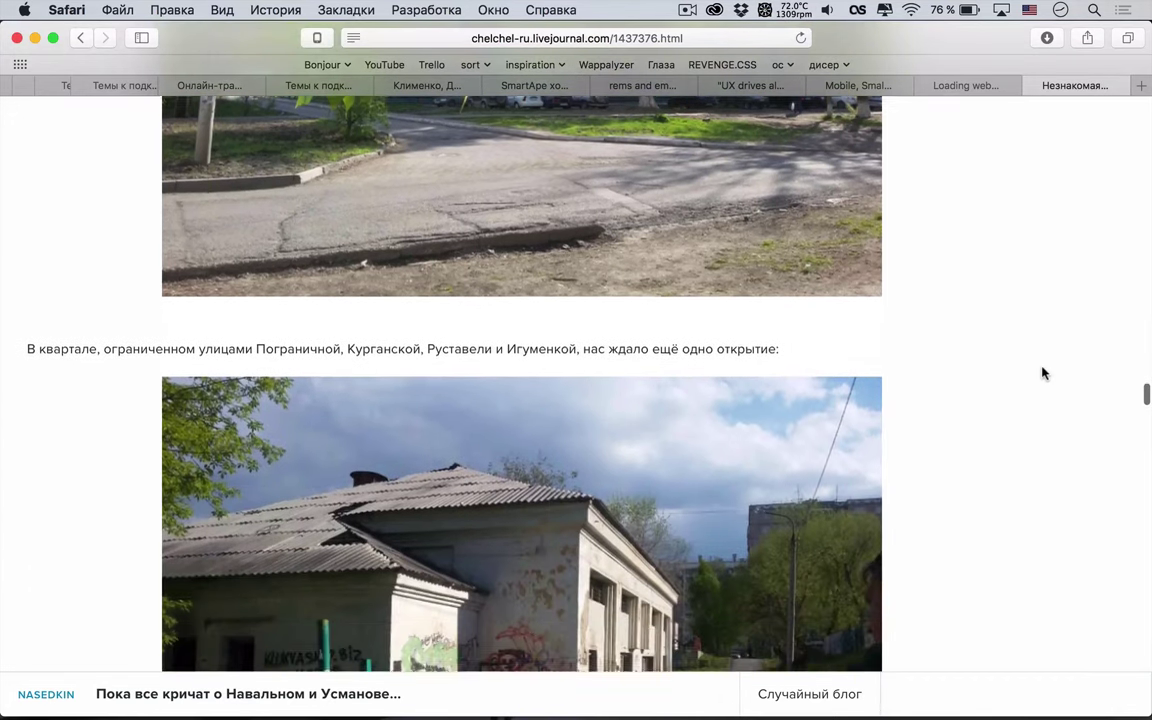
pyautogui.scroll(-4, 1042, 374)
pyautogui.scroll(8, 1042, 374)
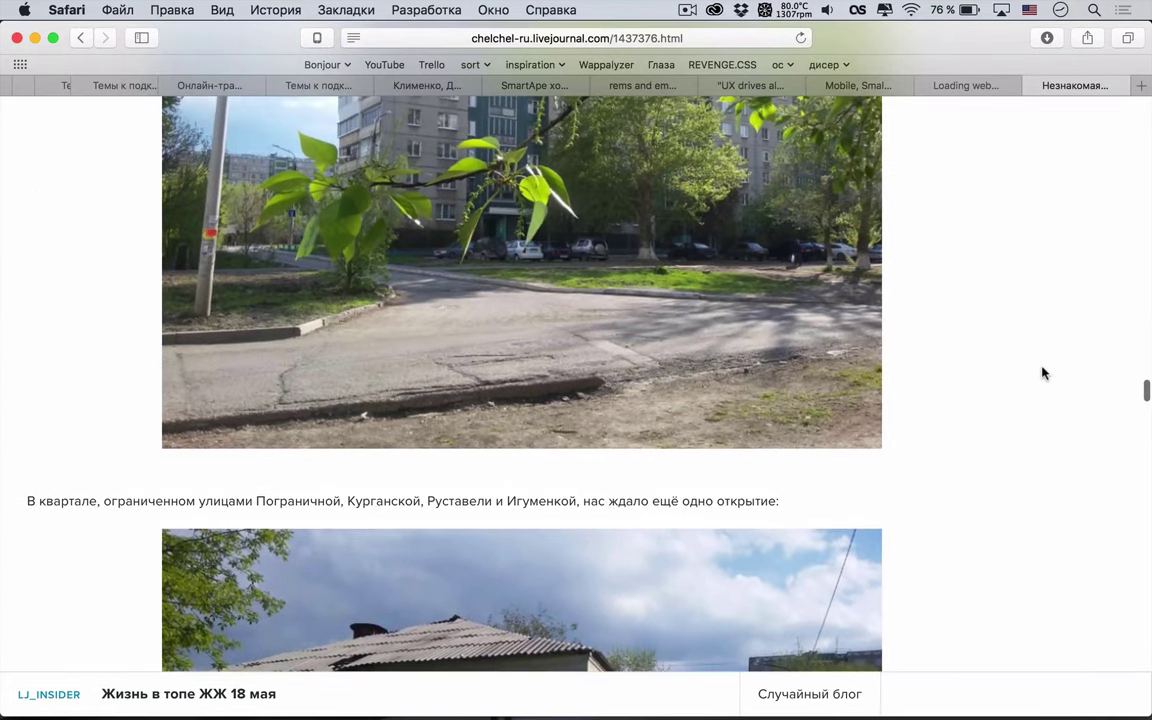
pyautogui.scroll(-2, 1042, 374)
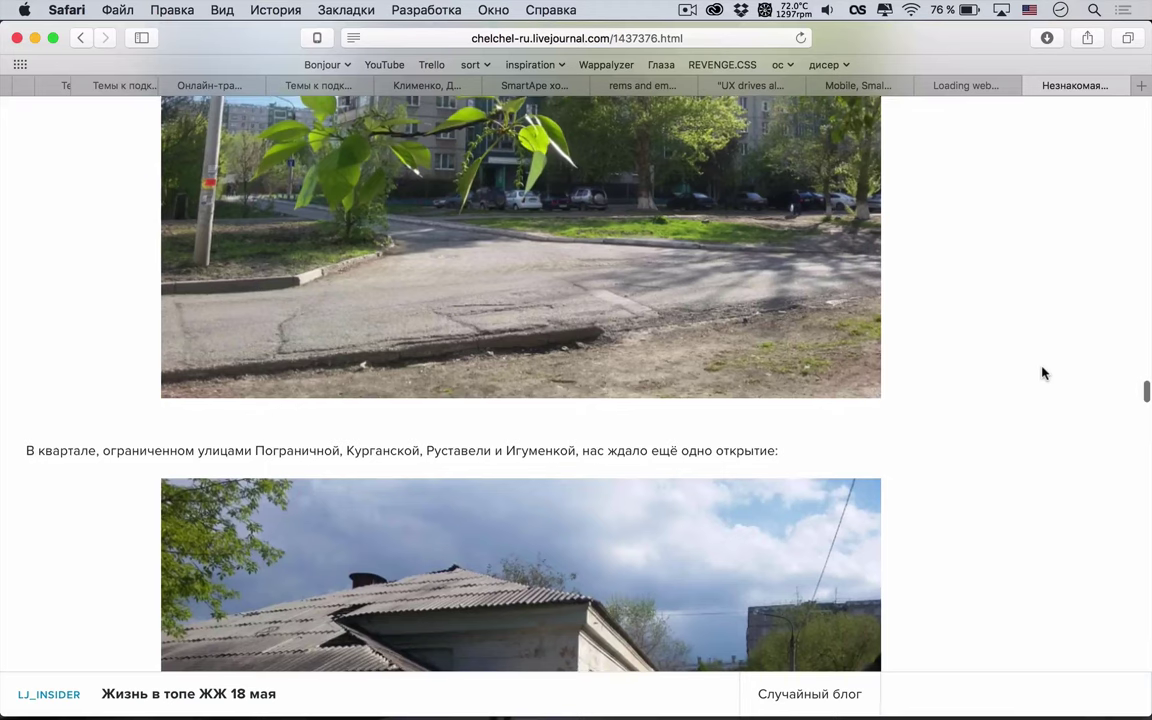
pyautogui.scroll(1, 1042, 374)
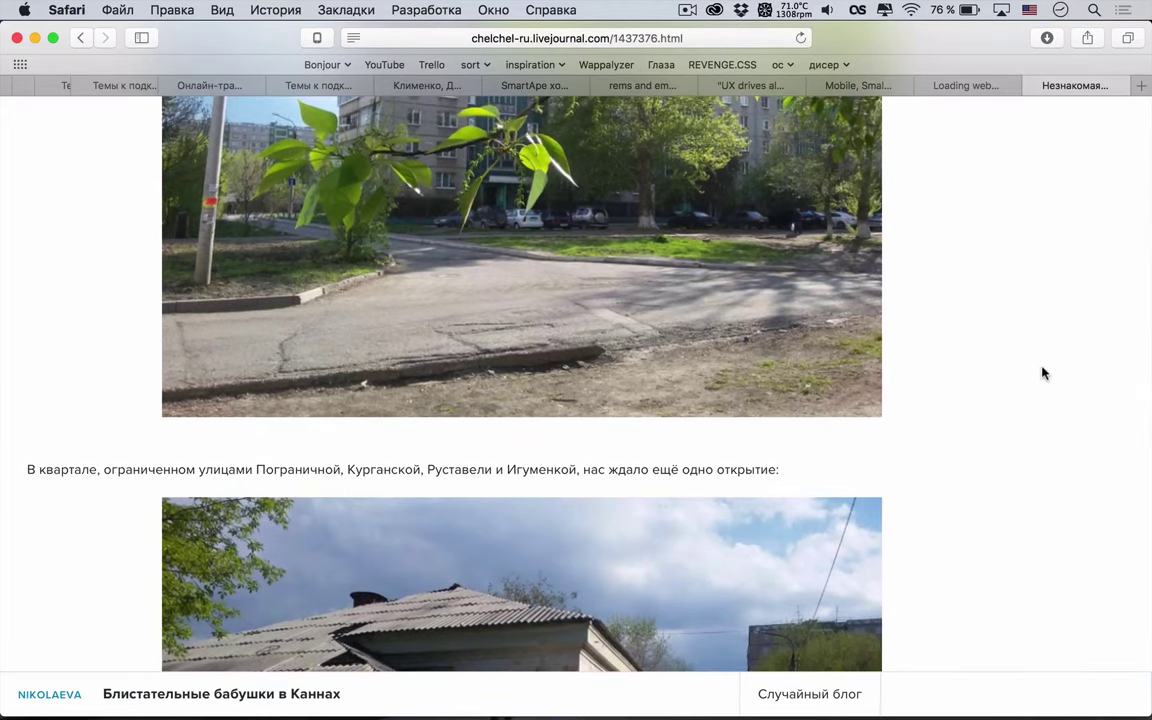
pyautogui.scroll(-3, 1042, 374)
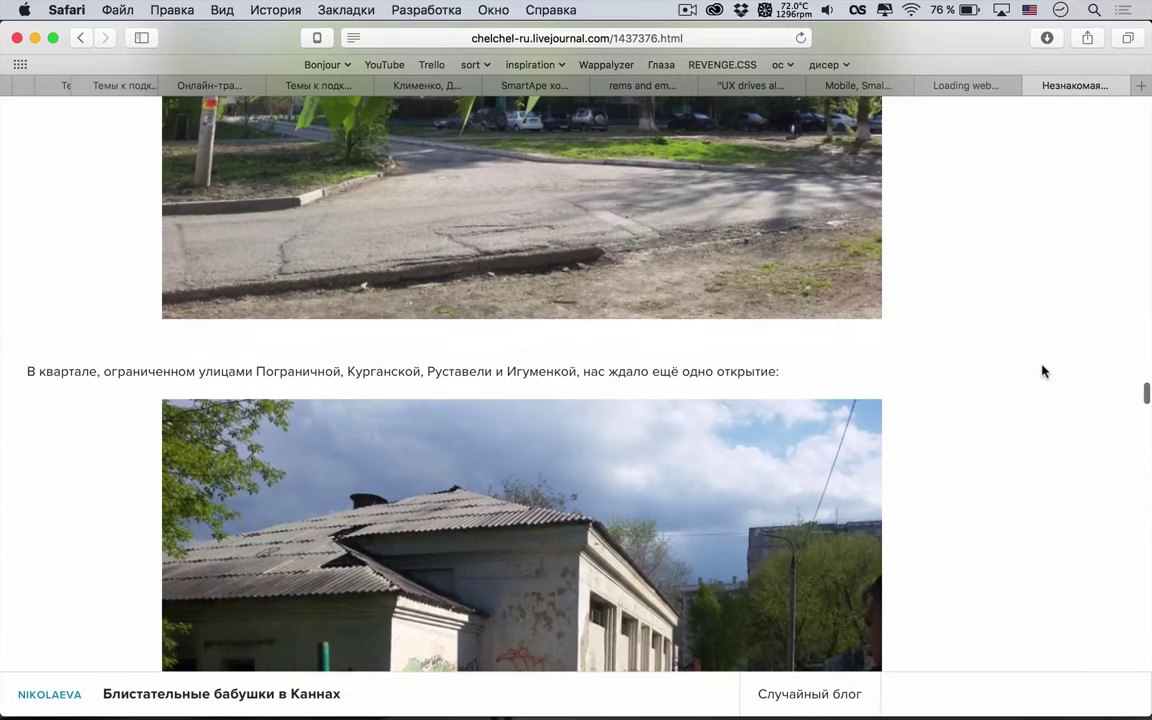
pyautogui.scroll(-2, 1041, 369)
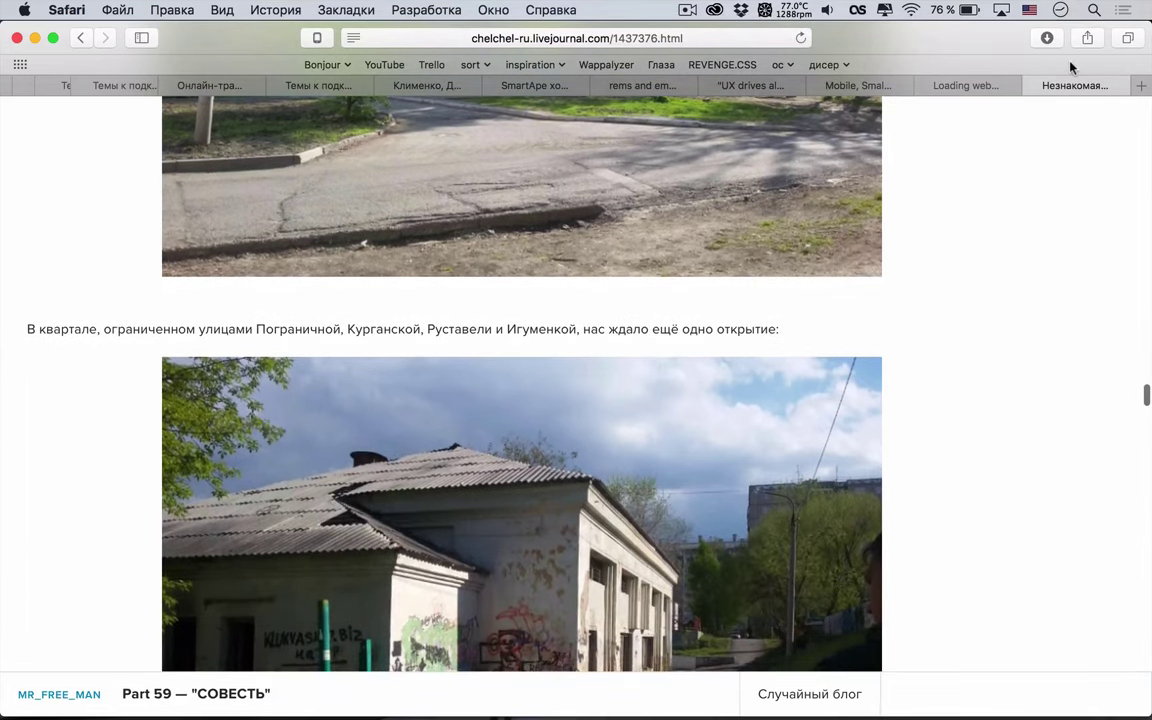
pyautogui.click(1060, 12)
pyautogui.click(1060, 12)
pyautogui.click(688, 10)
pyautogui.click(745, 82)
# Examine the graffiti-covered building in the roadside photo and in the one under "Какая-то заброшенность"
pyautogui.scroll(-8, 846, 366)
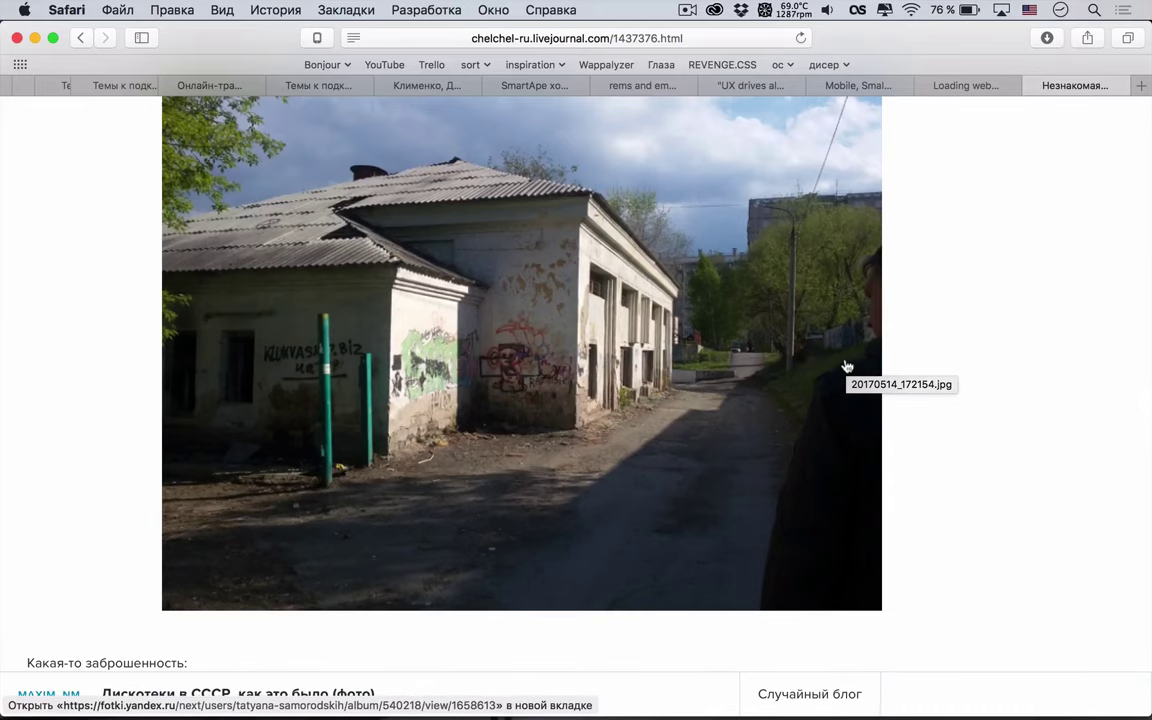
pyautogui.scroll(-5, 847, 366)
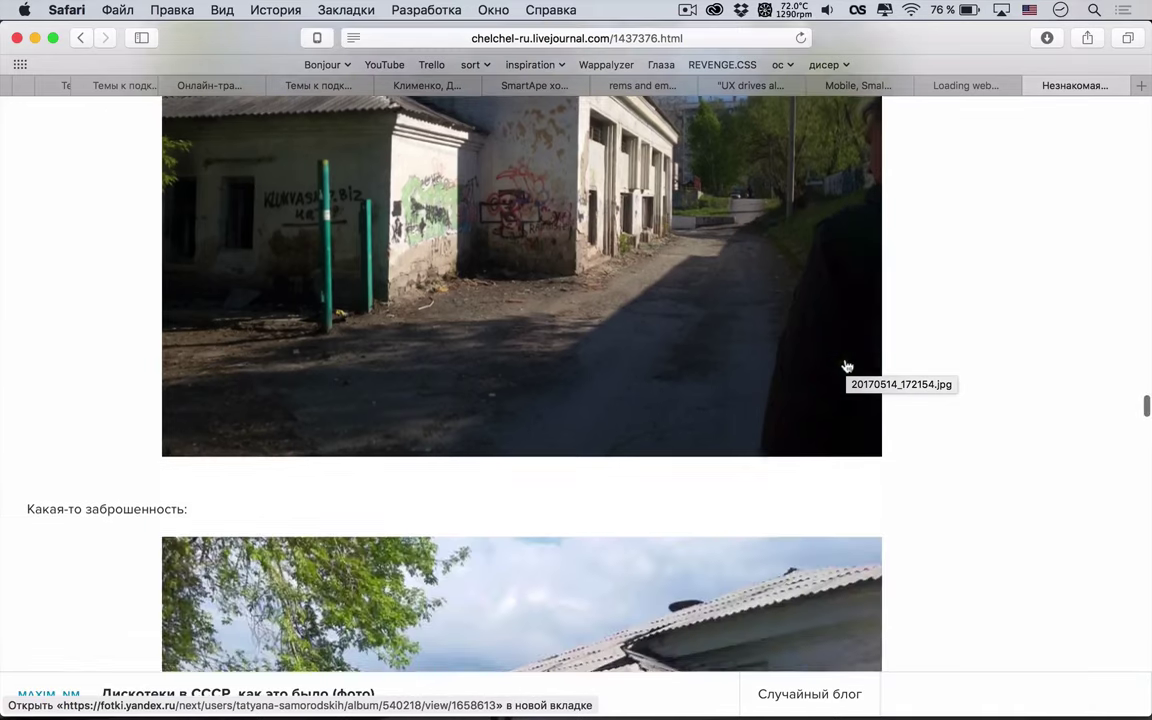
pyautogui.scroll(2, 847, 366)
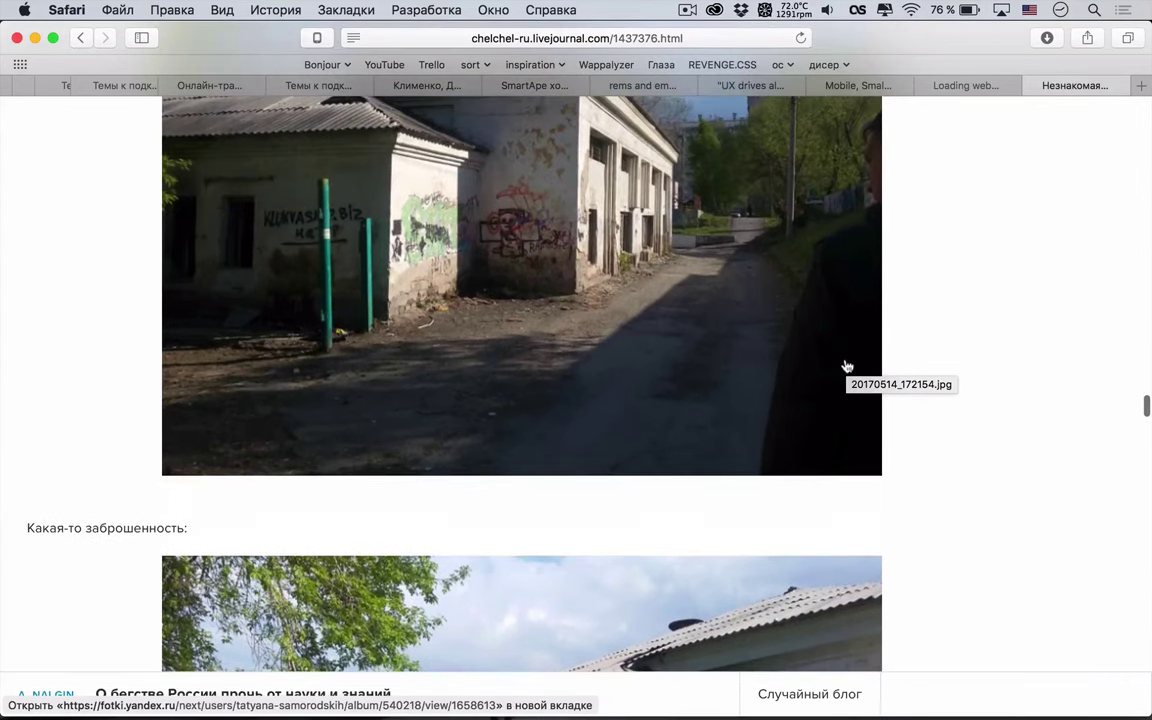
pyautogui.scroll(-9, 847, 366)
pyautogui.scroll(6, 847, 366)
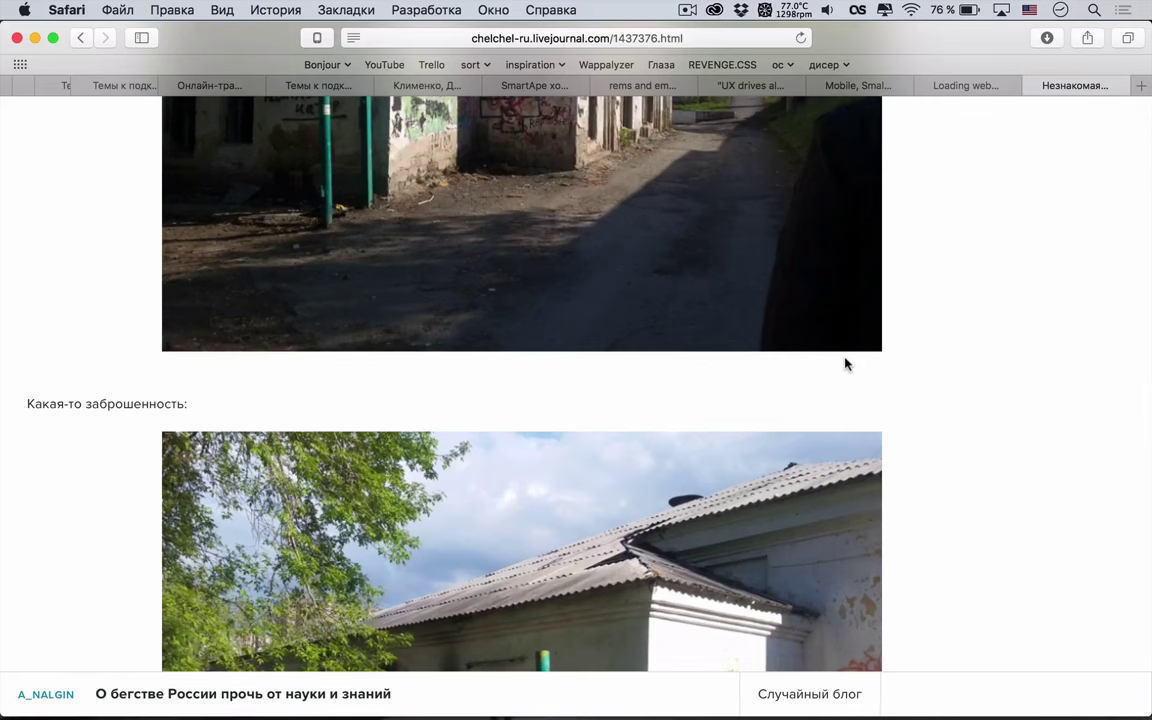
pyautogui.scroll(-10, 847, 366)
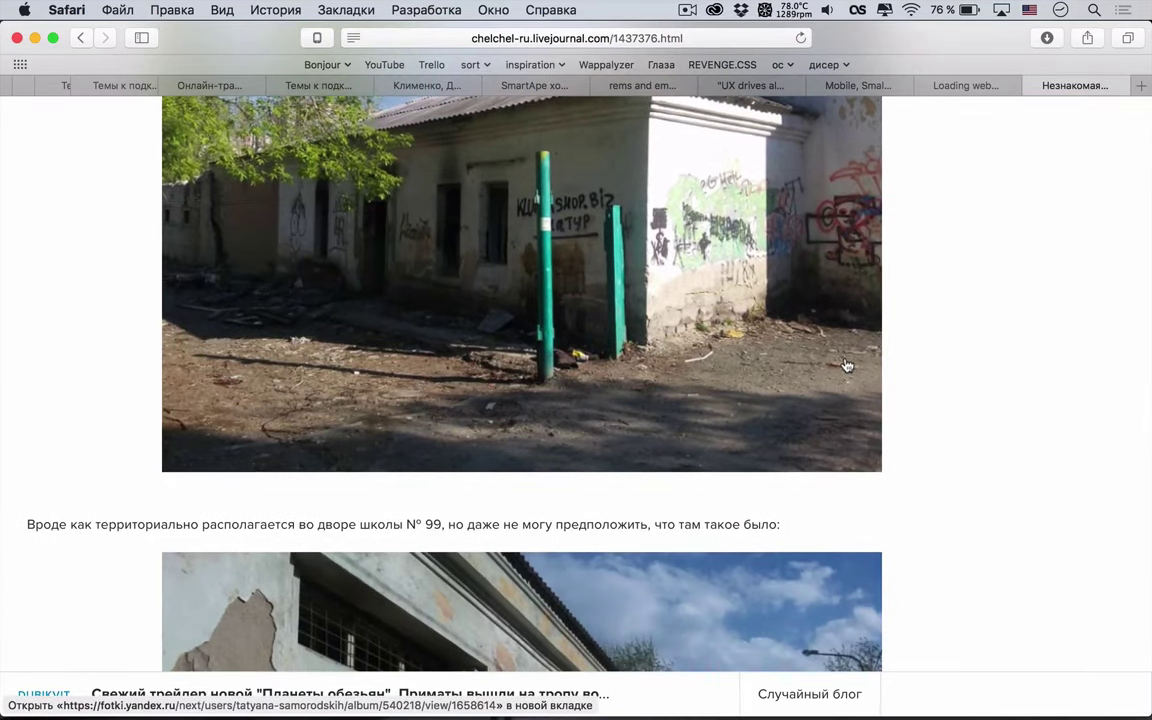
# Examine the photo of the derelict facade under the caption about the yard of школа № 99
pyautogui.scroll(-6, 847, 366)
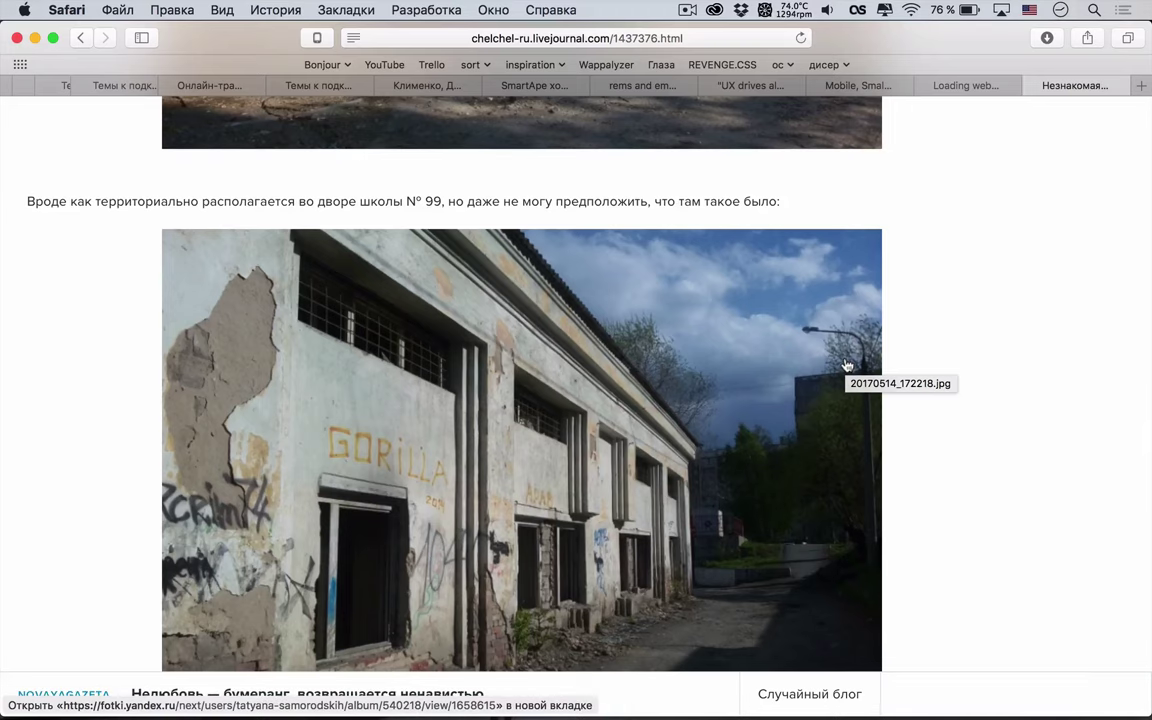
pyautogui.scroll(-2, 847, 366)
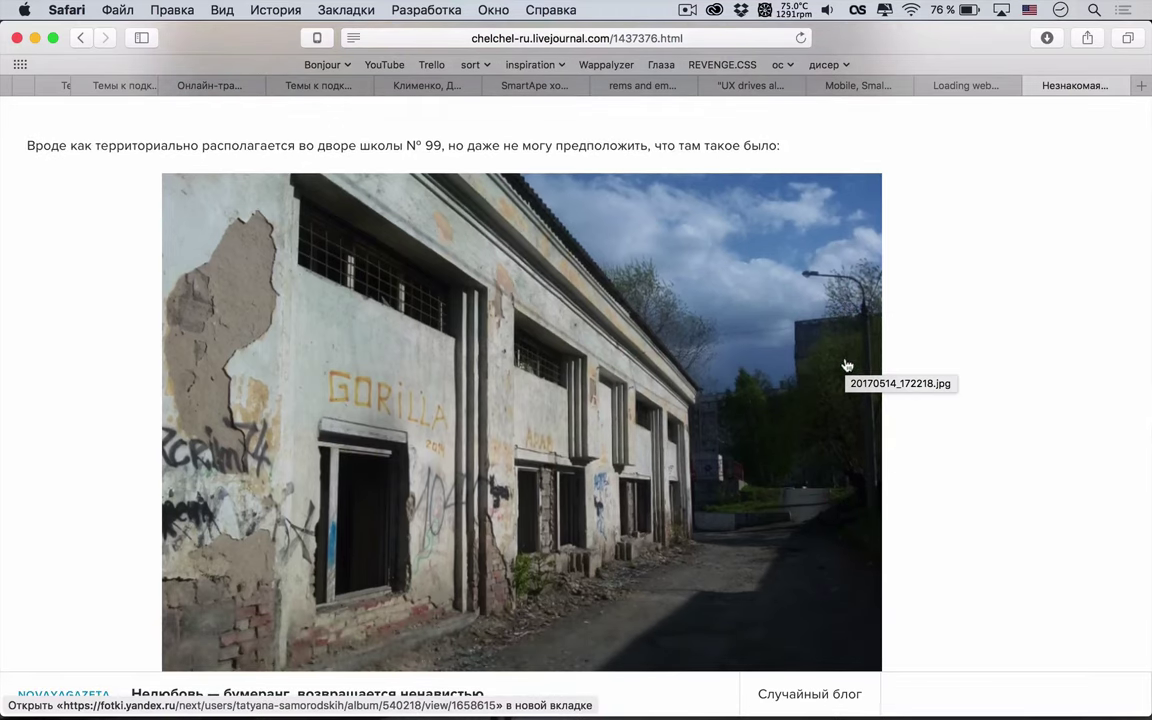
pyautogui.scroll(-5, 847, 366)
pyautogui.scroll(4, 847, 366)
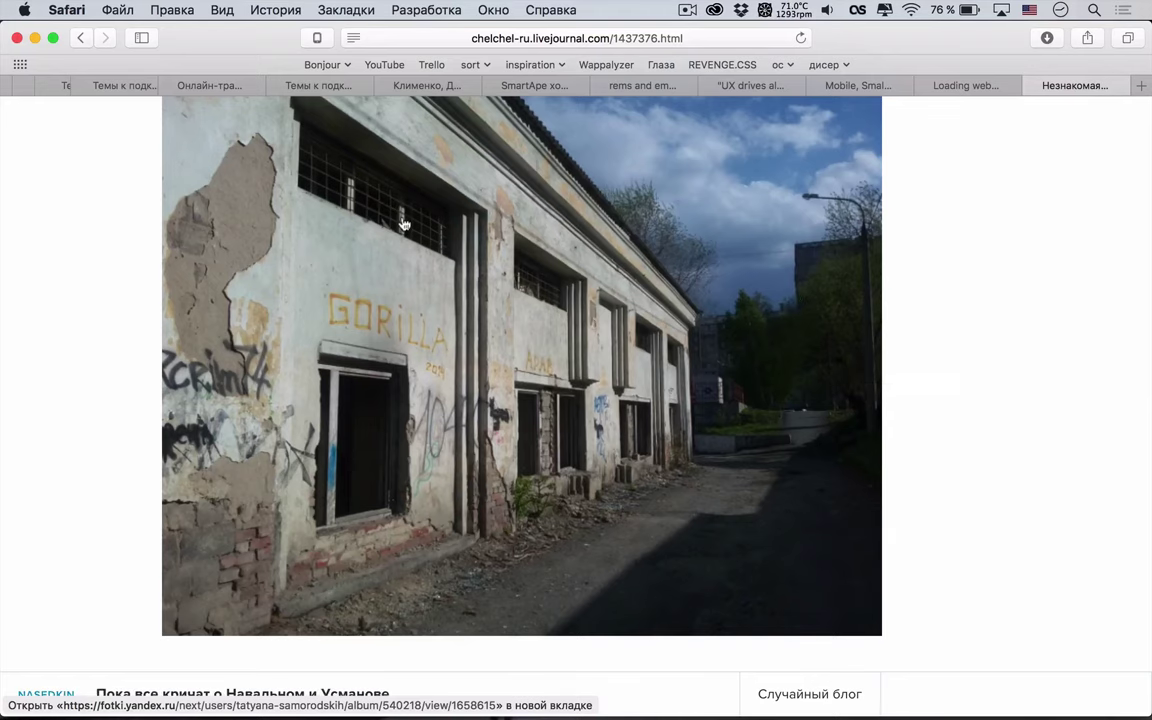
pyautogui.scroll(-5, 404, 222)
pyautogui.scroll(2, 404, 222)
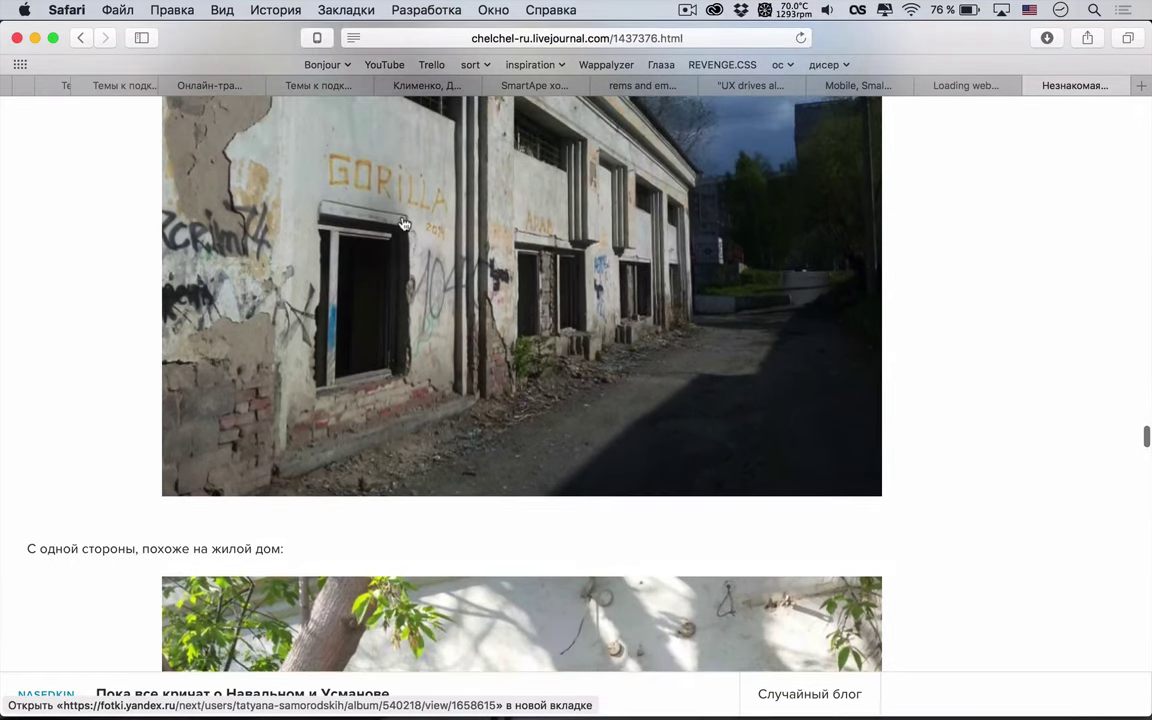
# View the two photos of the building's window side under "С одной стороны, похоже на жилой дом"
pyautogui.scroll(-10, 404, 222)
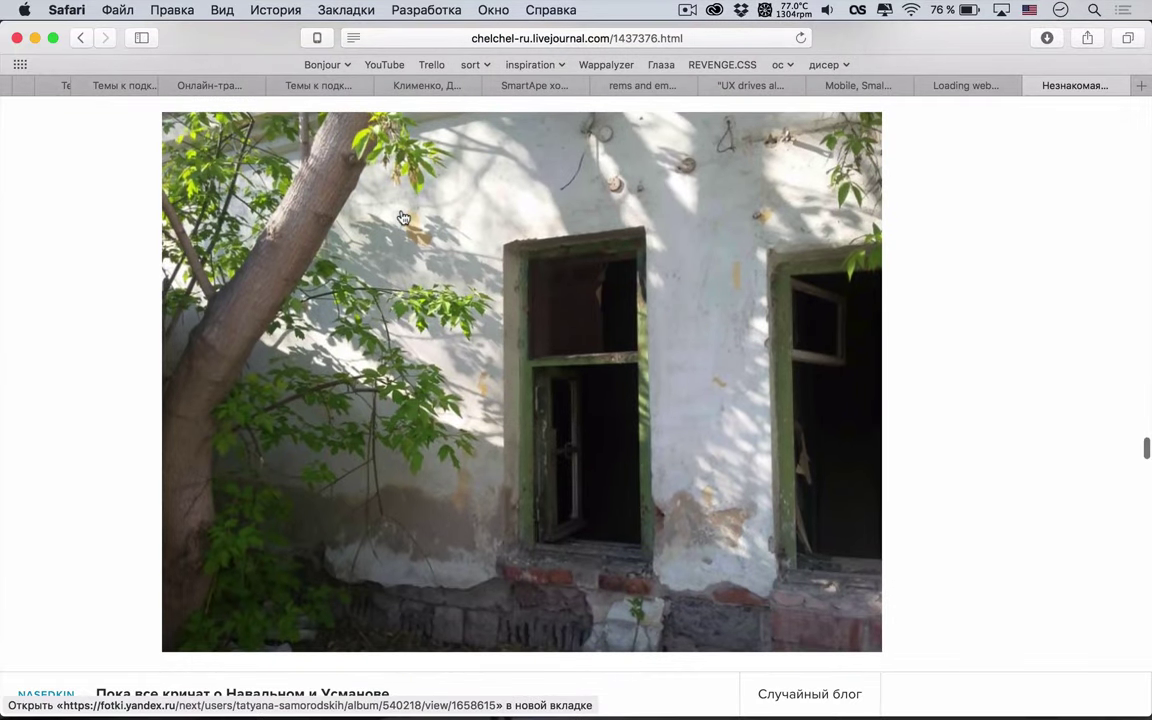
pyautogui.scroll(-12, 404, 218)
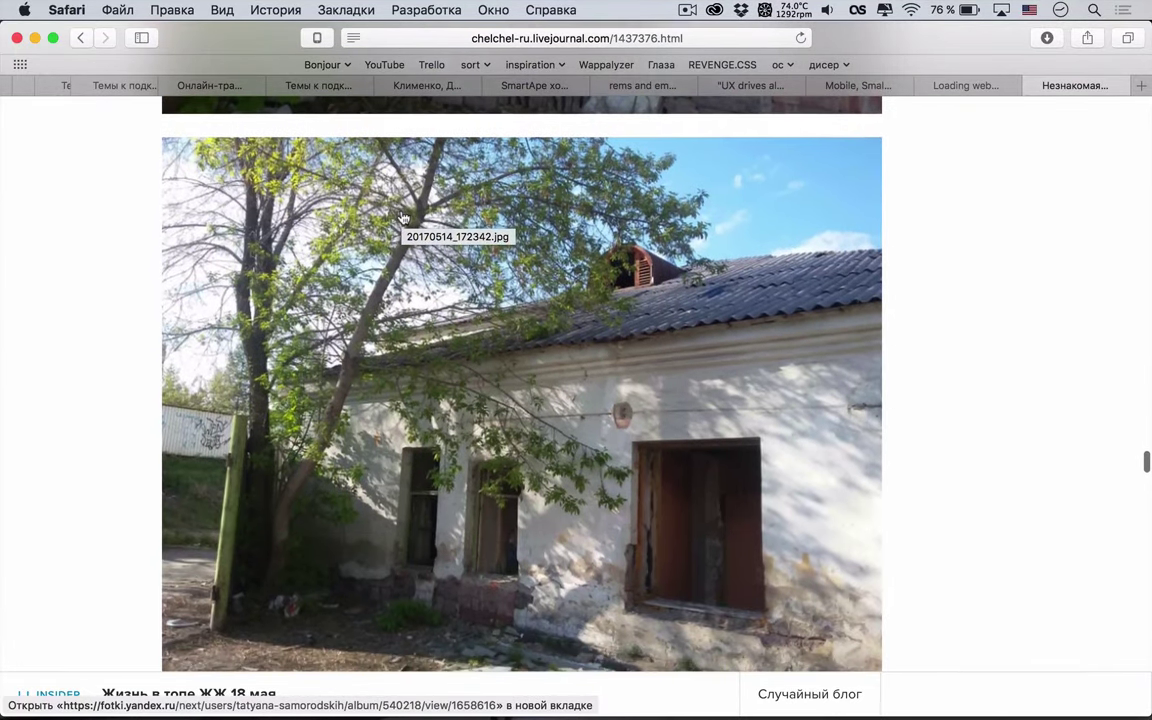
pyautogui.scroll(-12, 404, 218)
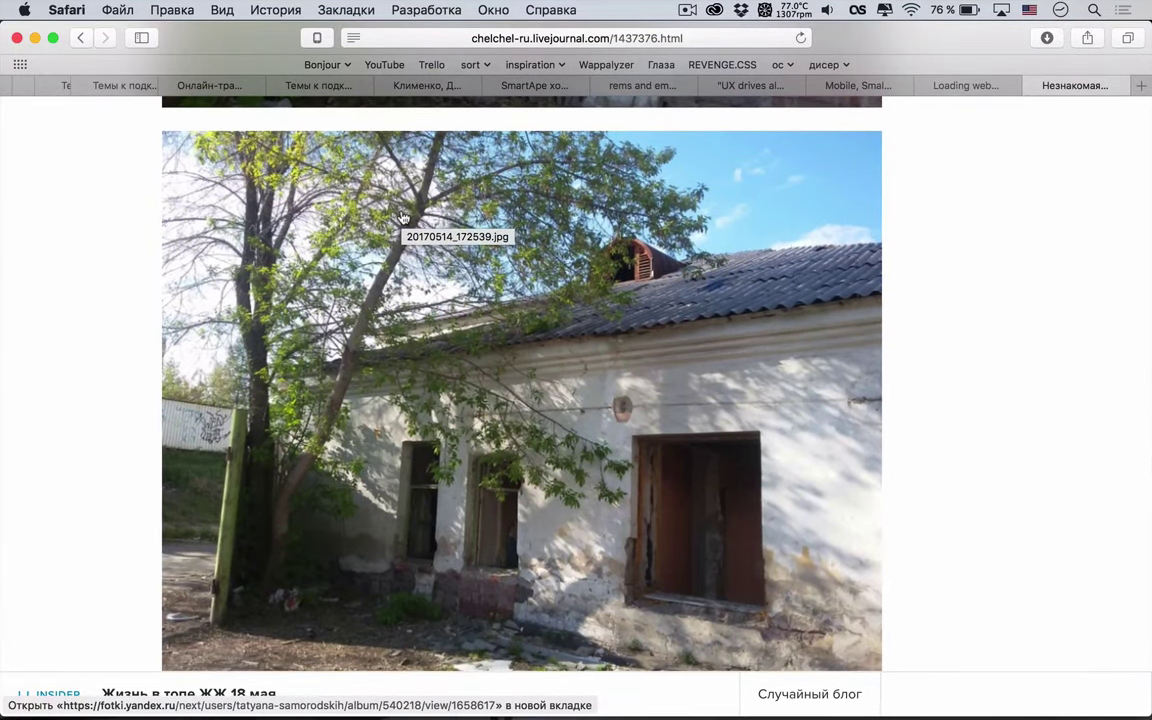
# Compare the facade under "с другой - на какую-то контору" with the preceding photo, and view the interior doorway photo under "внутри выглядит как общежитие"
pyautogui.scroll(-12, 402, 218)
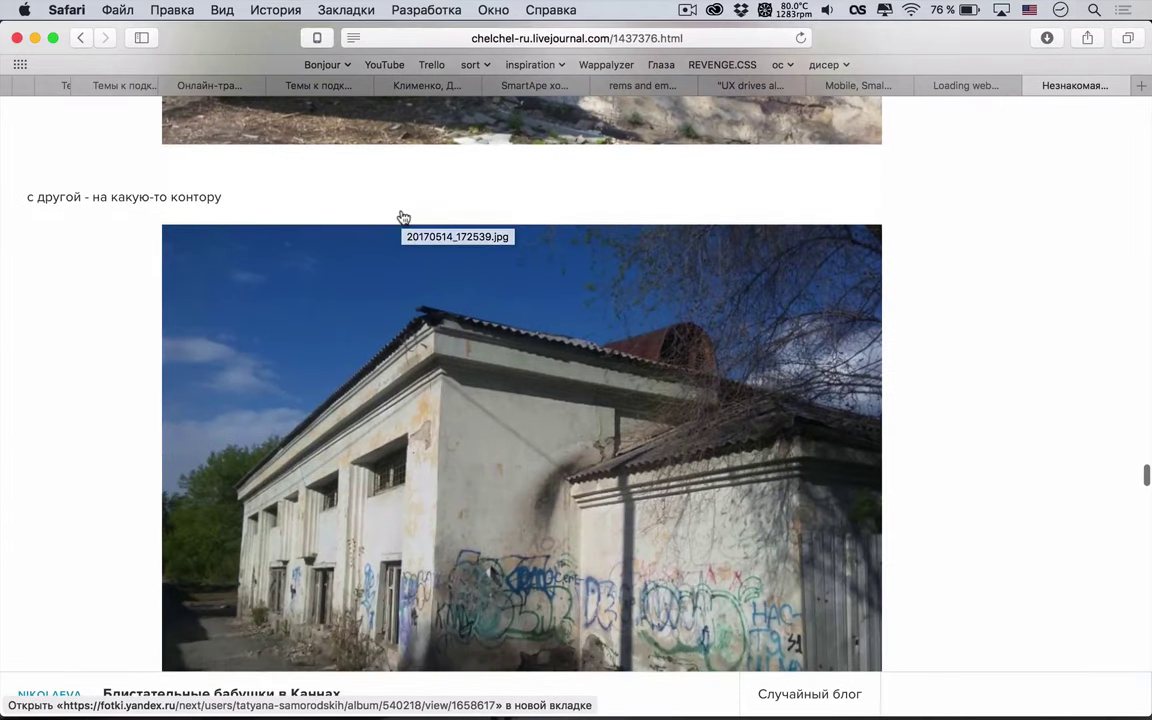
pyautogui.scroll(-3, 402, 217)
pyautogui.scroll(9, 404, 218)
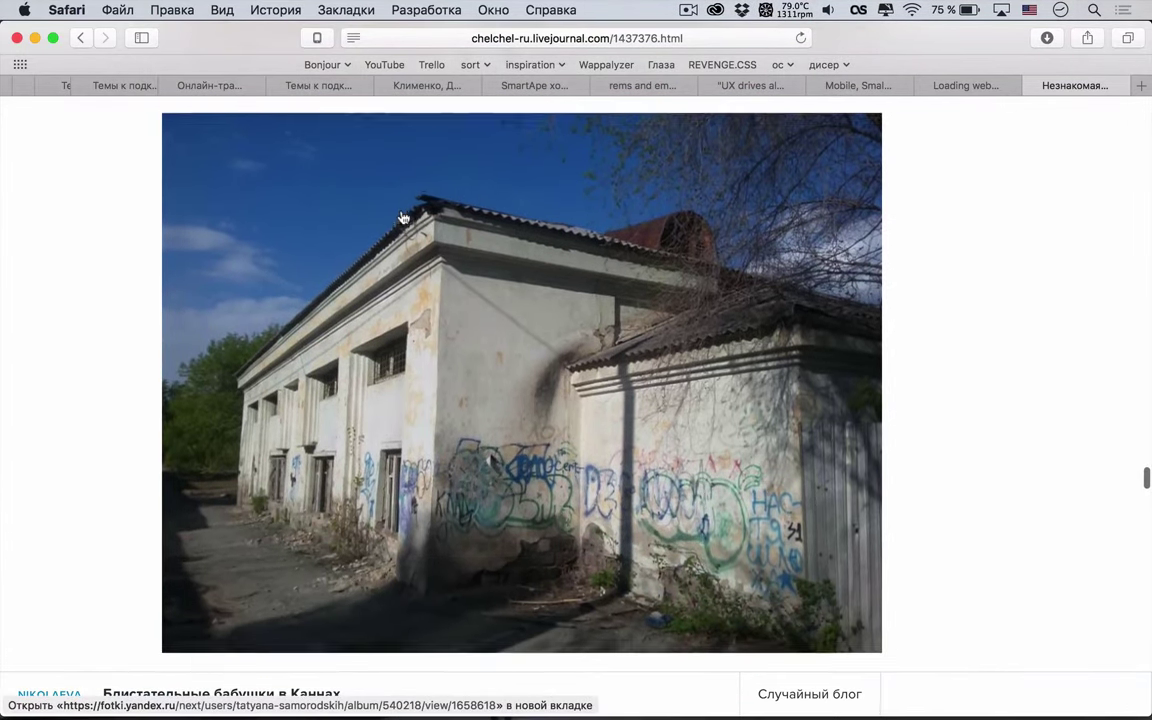
pyautogui.scroll(-5, 404, 218)
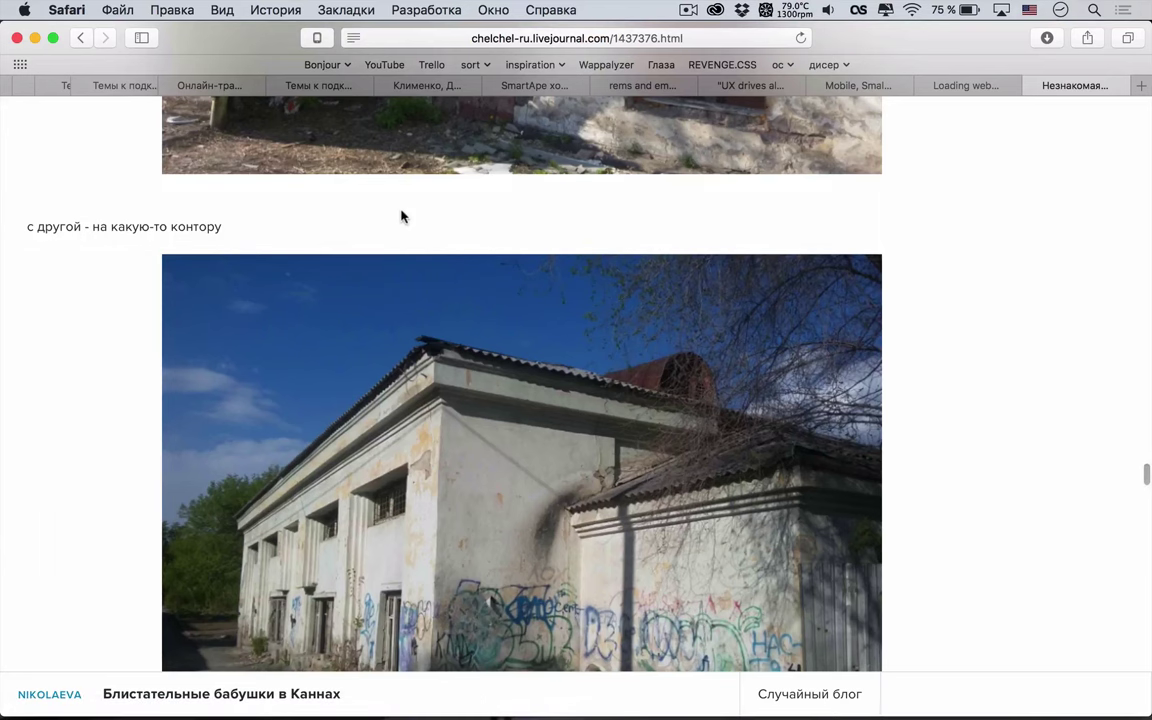
pyautogui.scroll(8, 402, 218)
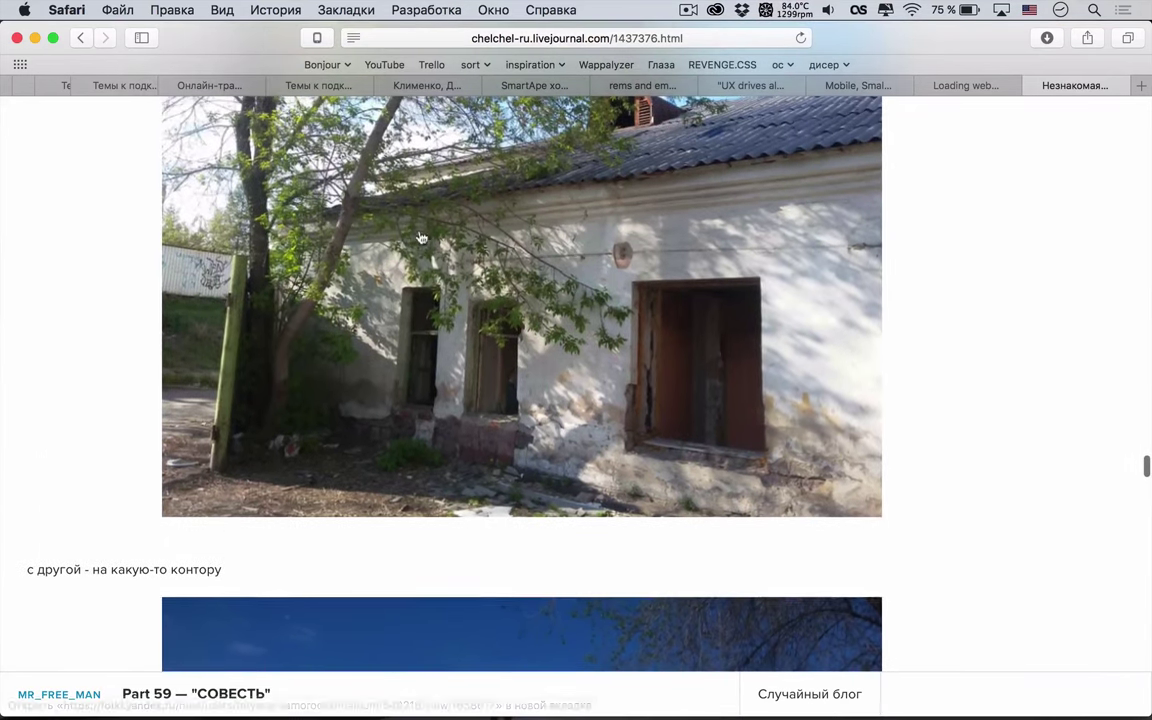
pyautogui.scroll(1, 432, 269)
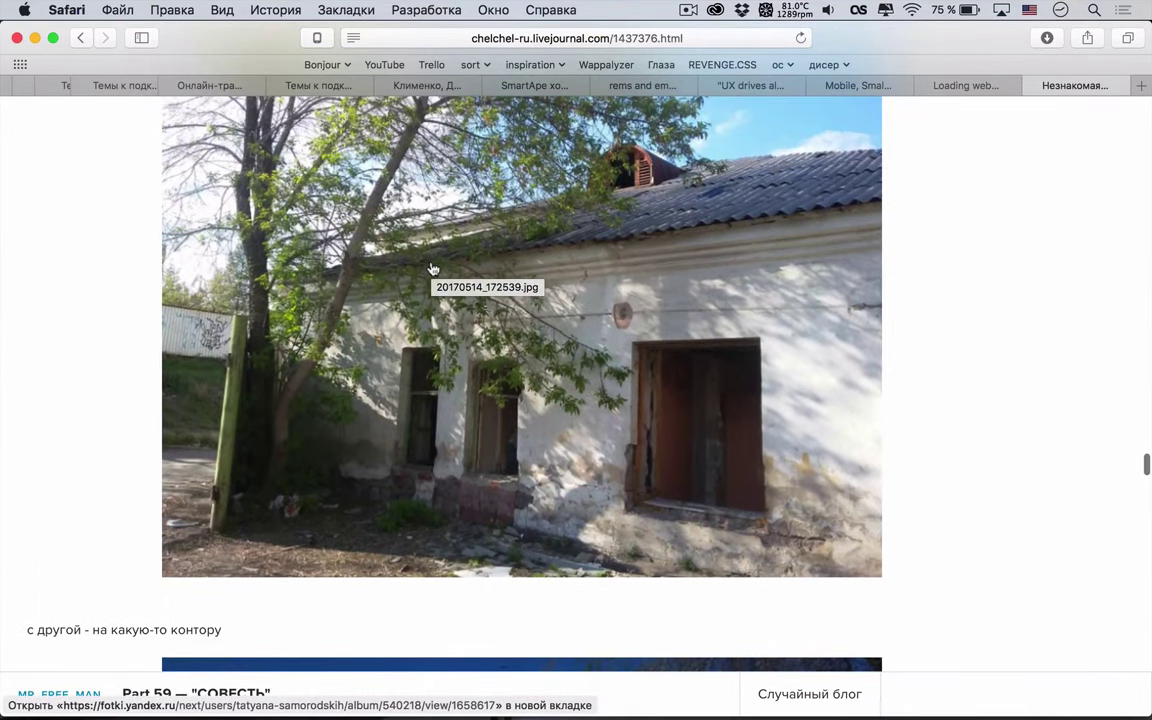
pyautogui.scroll(-18, 432, 269)
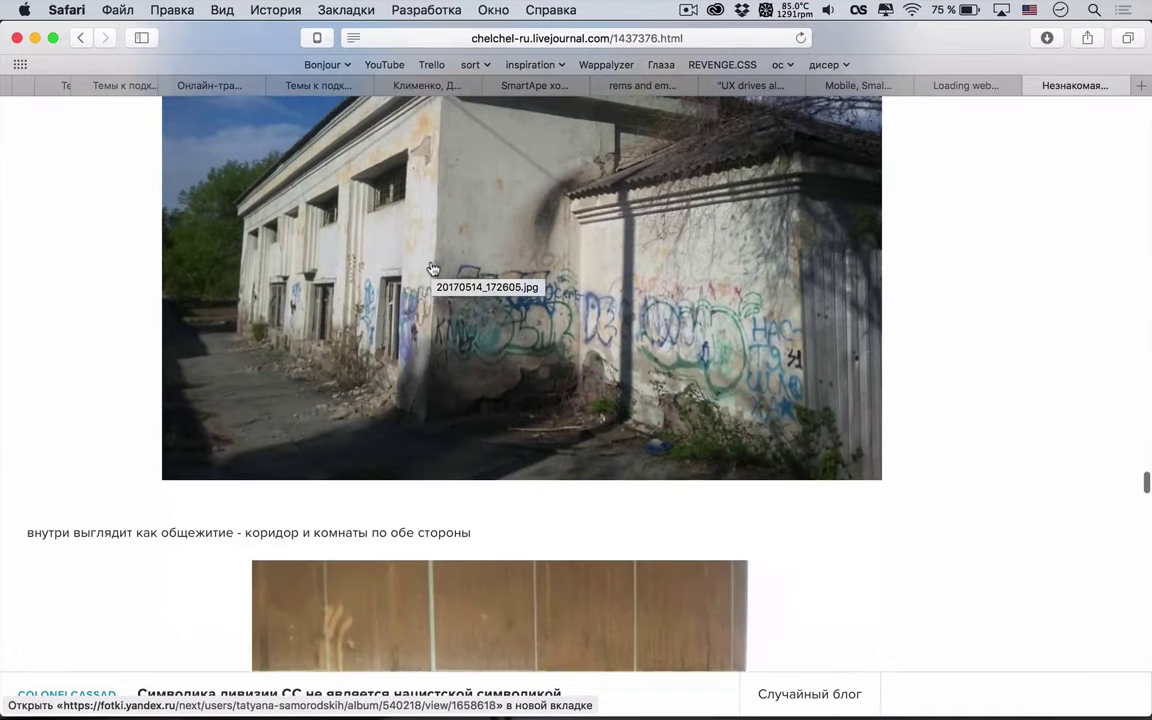
pyautogui.scroll(-9, 432, 269)
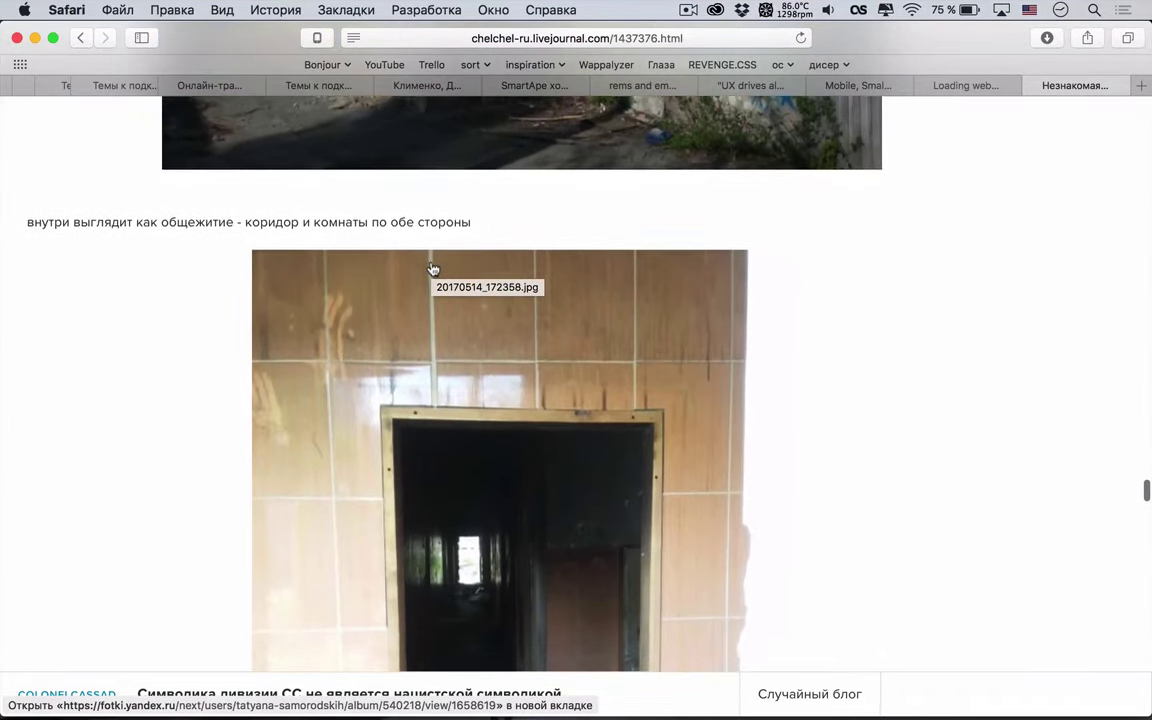
# Examine the interior doorway photo and the photo of the building with the attached garage
pyautogui.scroll(1, 432, 269)
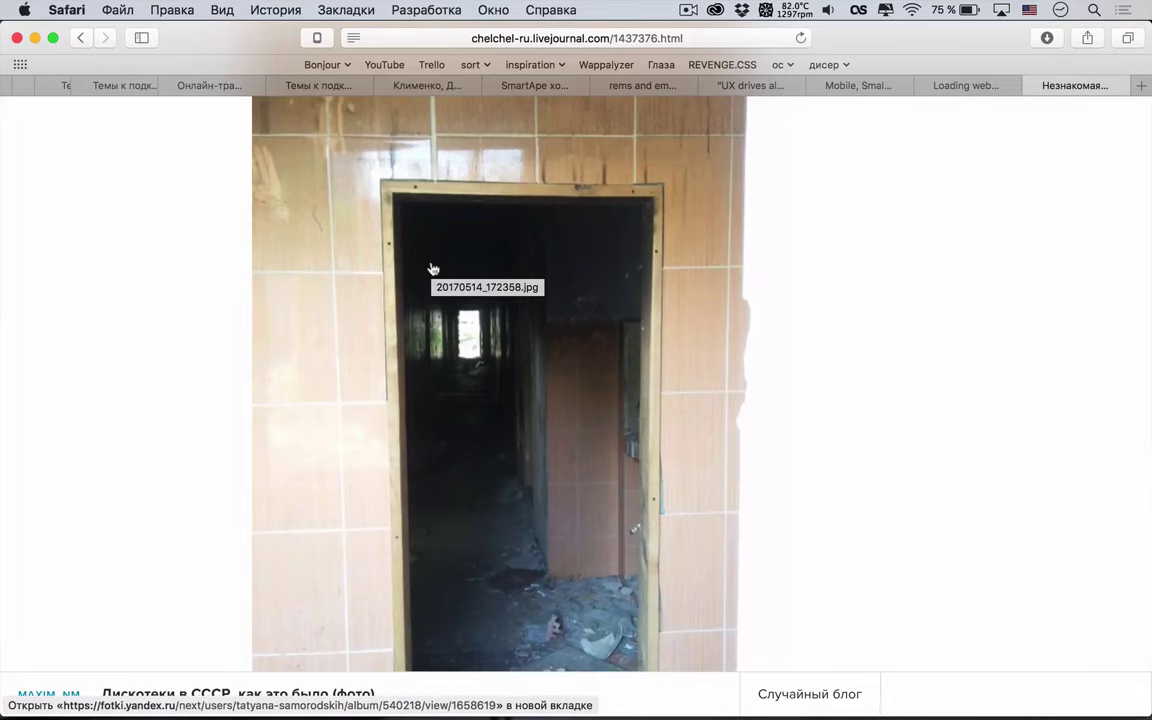
pyautogui.scroll(4, 432, 269)
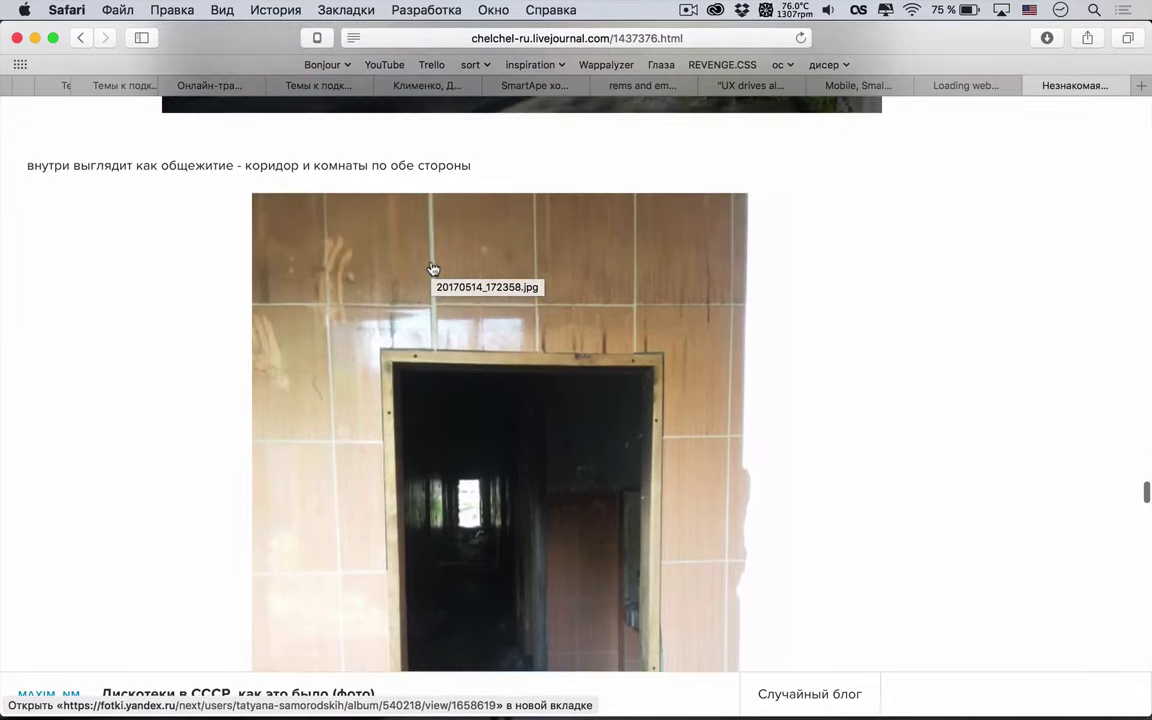
pyautogui.scroll(-20, 432, 269)
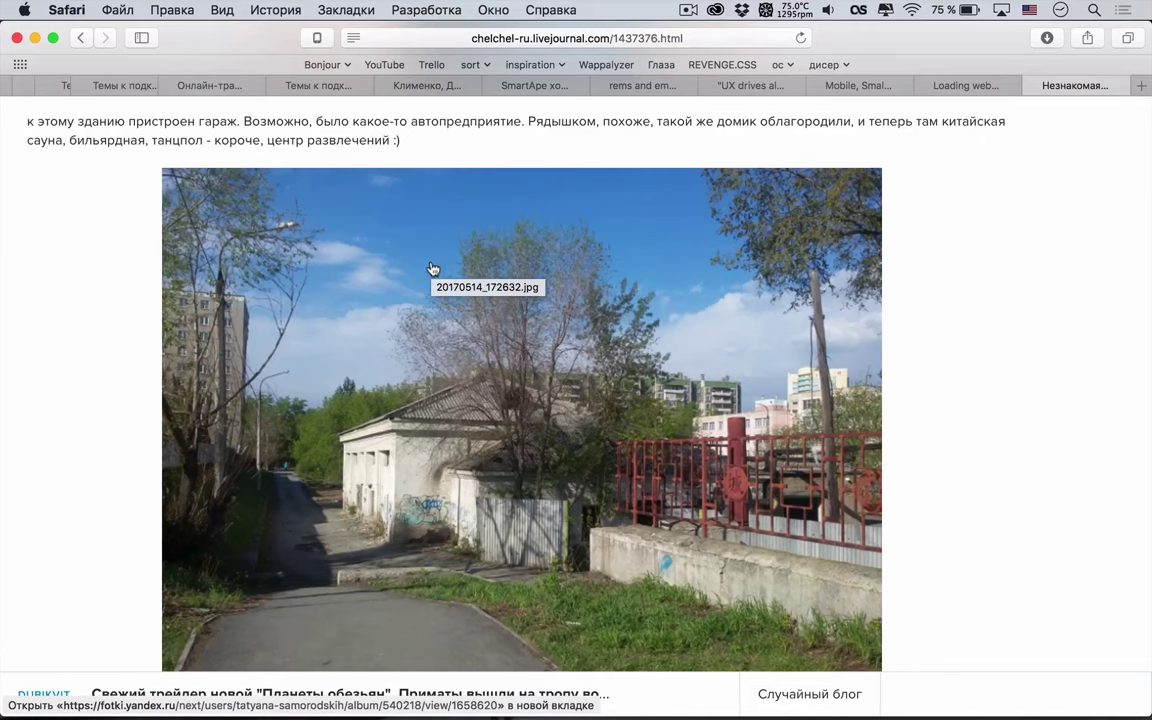
pyautogui.scroll(-10, 432, 270)
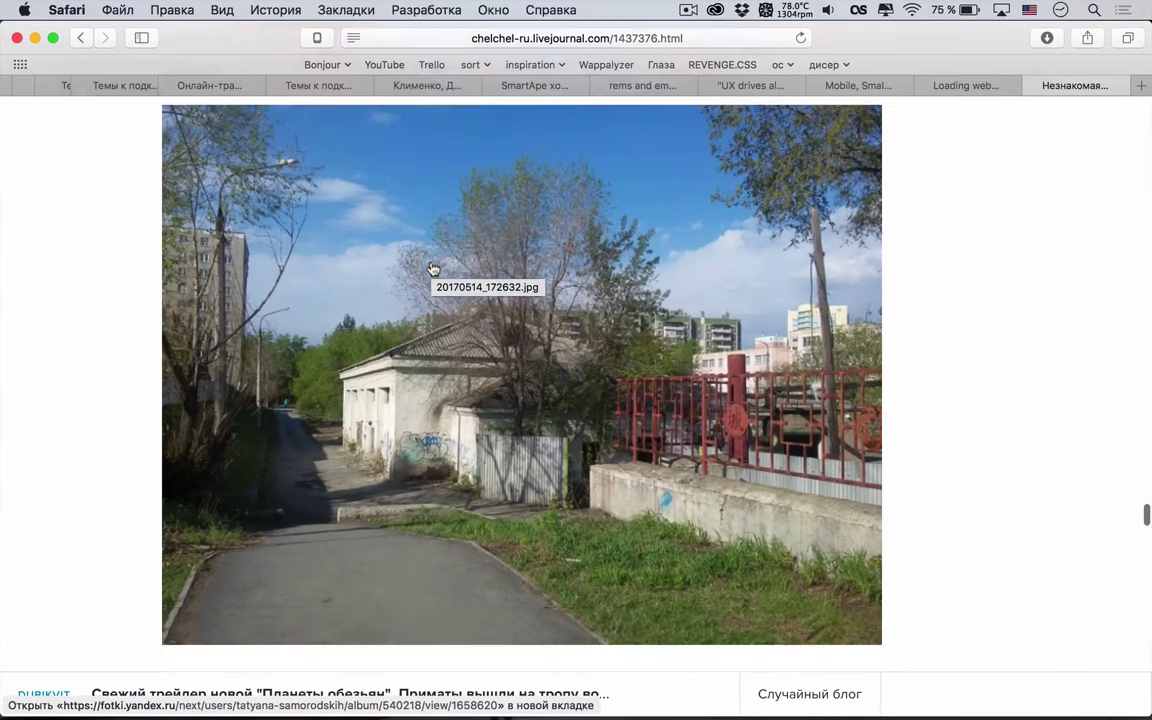
# Examine the photo of the blossoming tree by the apartment block under "А на улицах - весна! Улица Руставели"
pyautogui.scroll(-2, 432, 270)
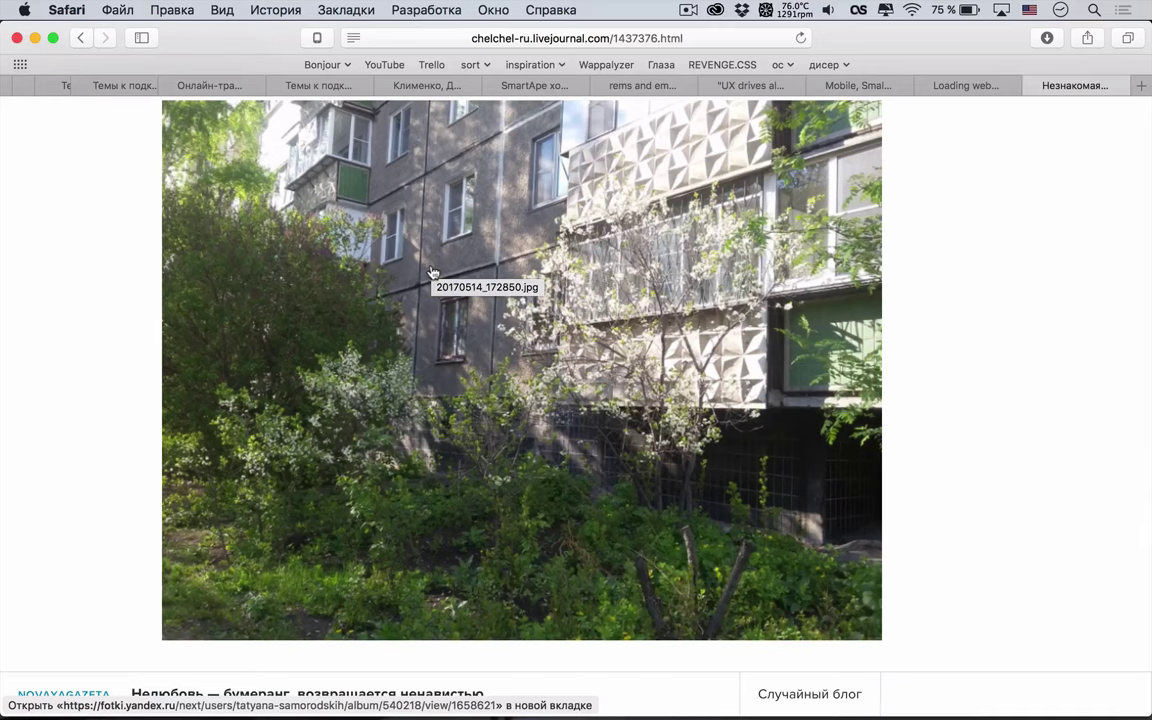
pyautogui.scroll(-3, 432, 272)
pyautogui.scroll(4, 432, 272)
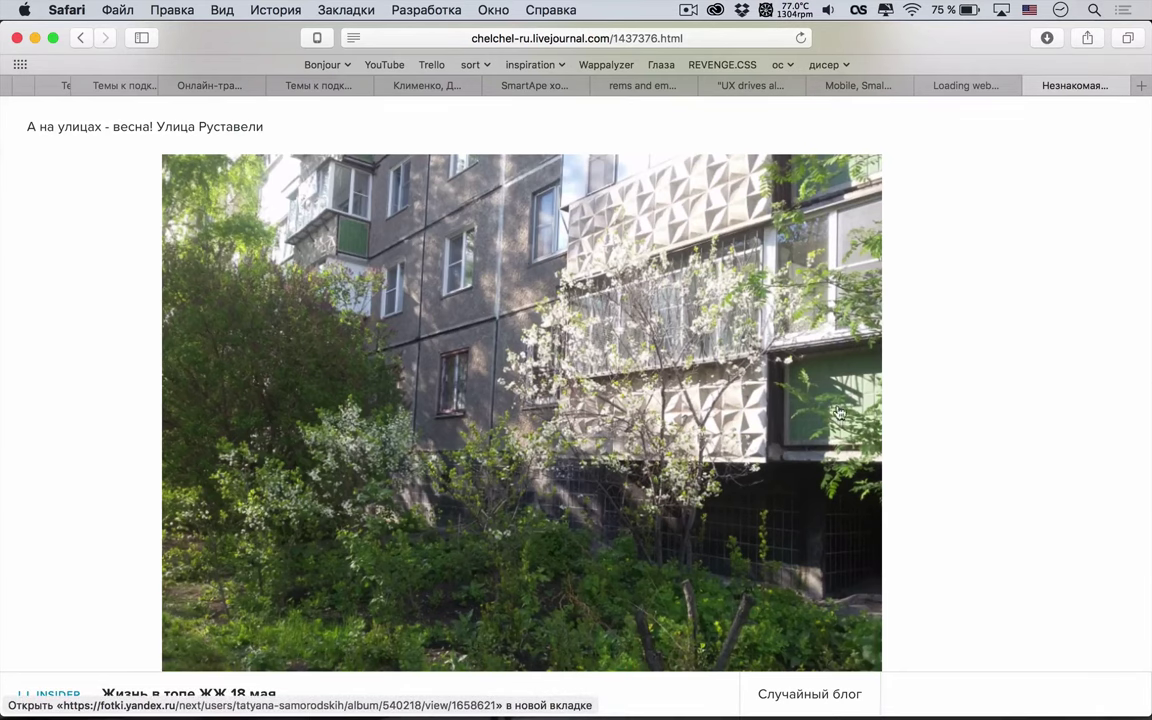
pyautogui.scroll(-10, 875, 400)
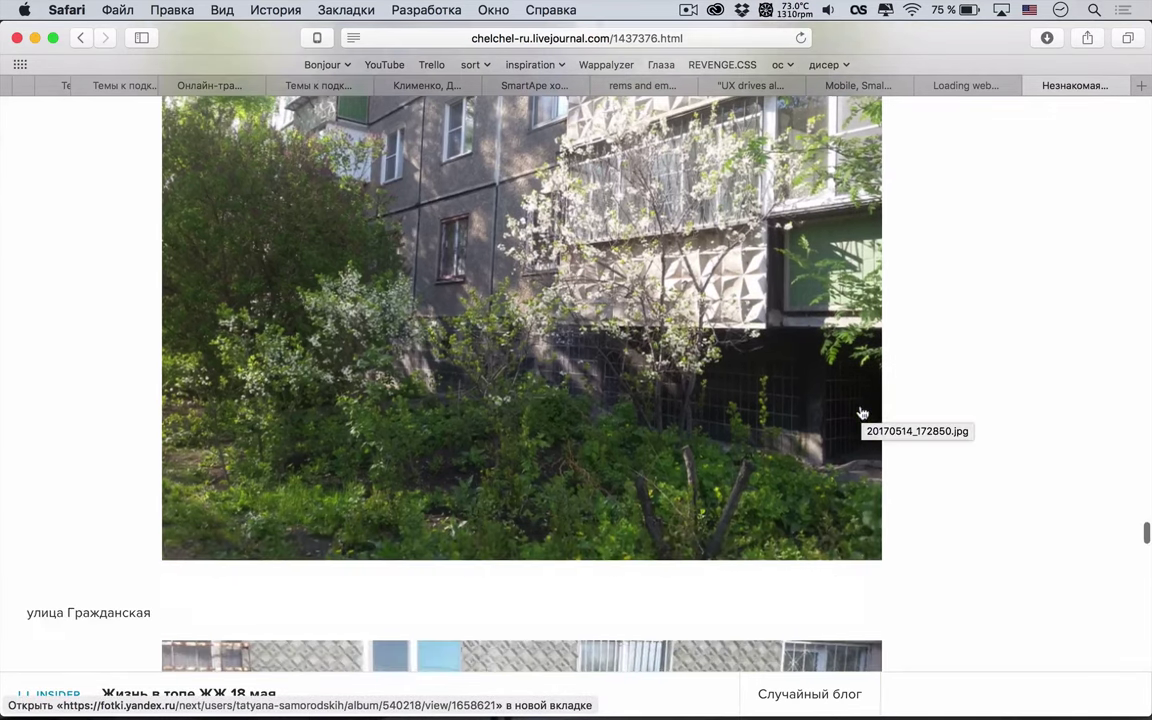
# View the bush photo under "улица Гражданская" and the photo captioned as the back lanes before the «Меридиан» market
pyautogui.scroll(-1, 862, 413)
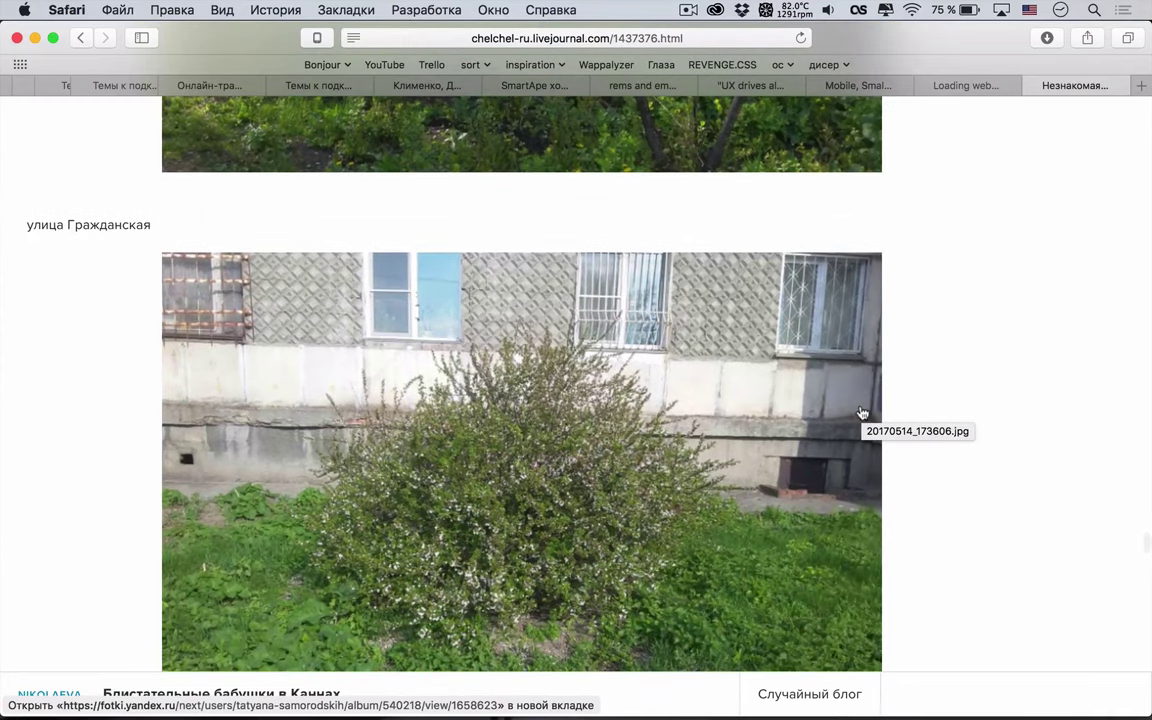
pyautogui.scroll(-3, 862, 413)
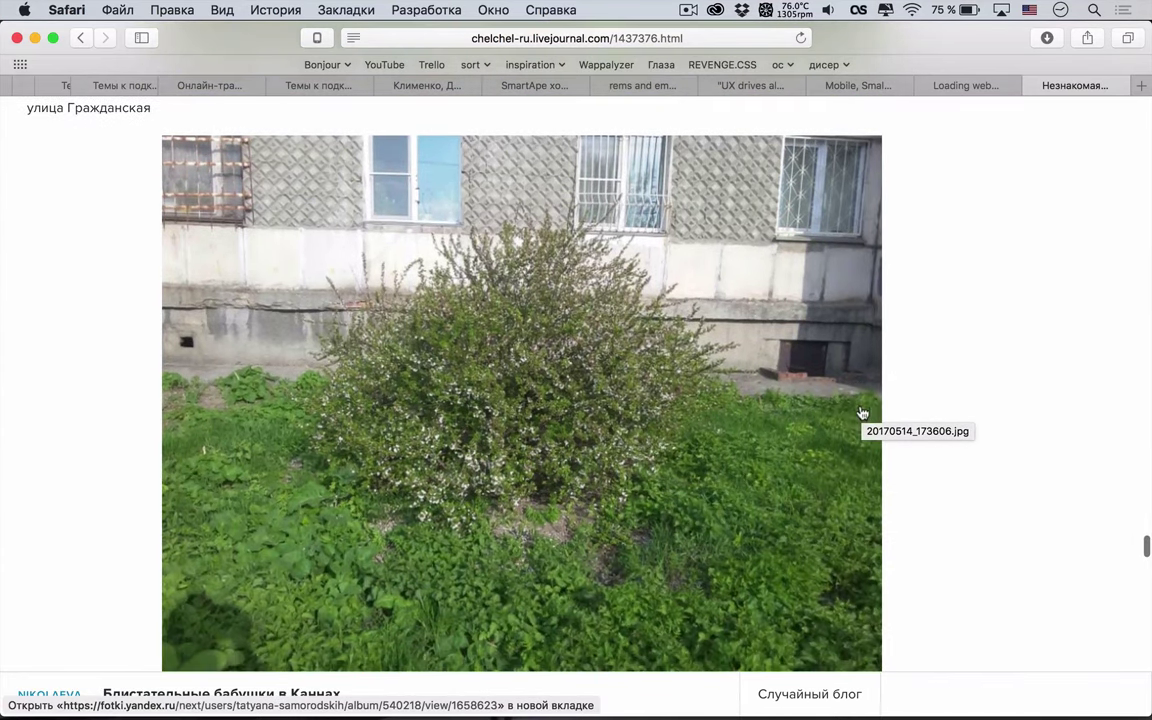
pyautogui.scroll(-11, 862, 413)
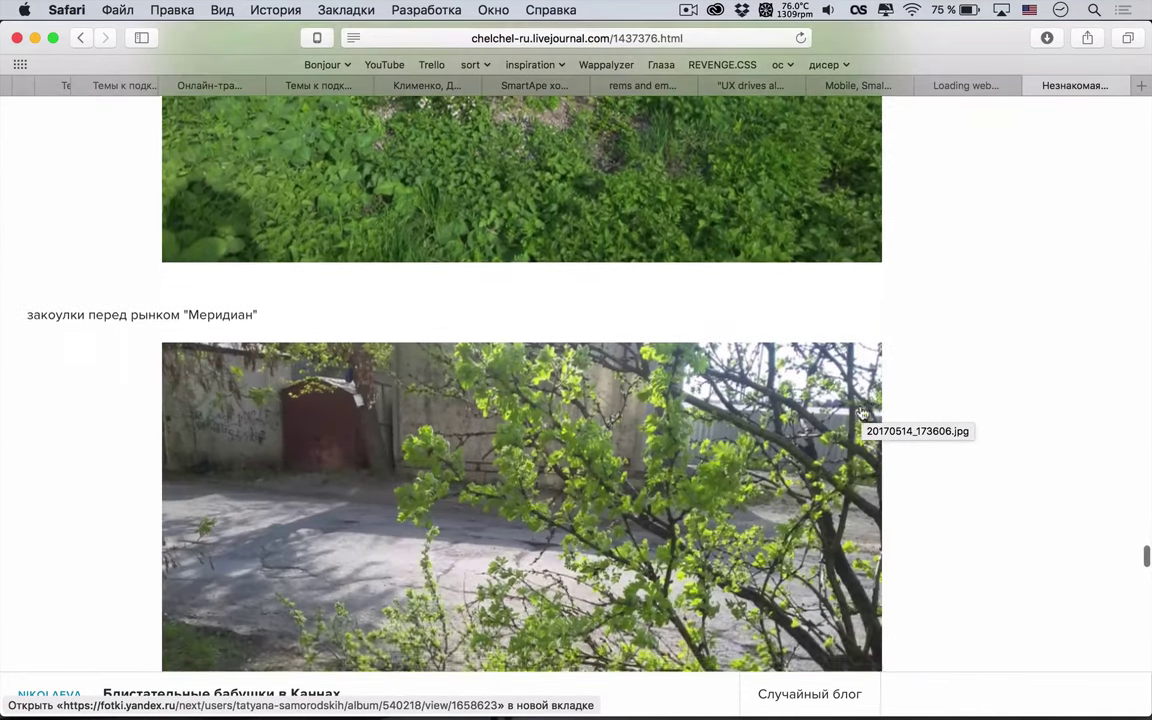
pyautogui.scroll(-1, 862, 413)
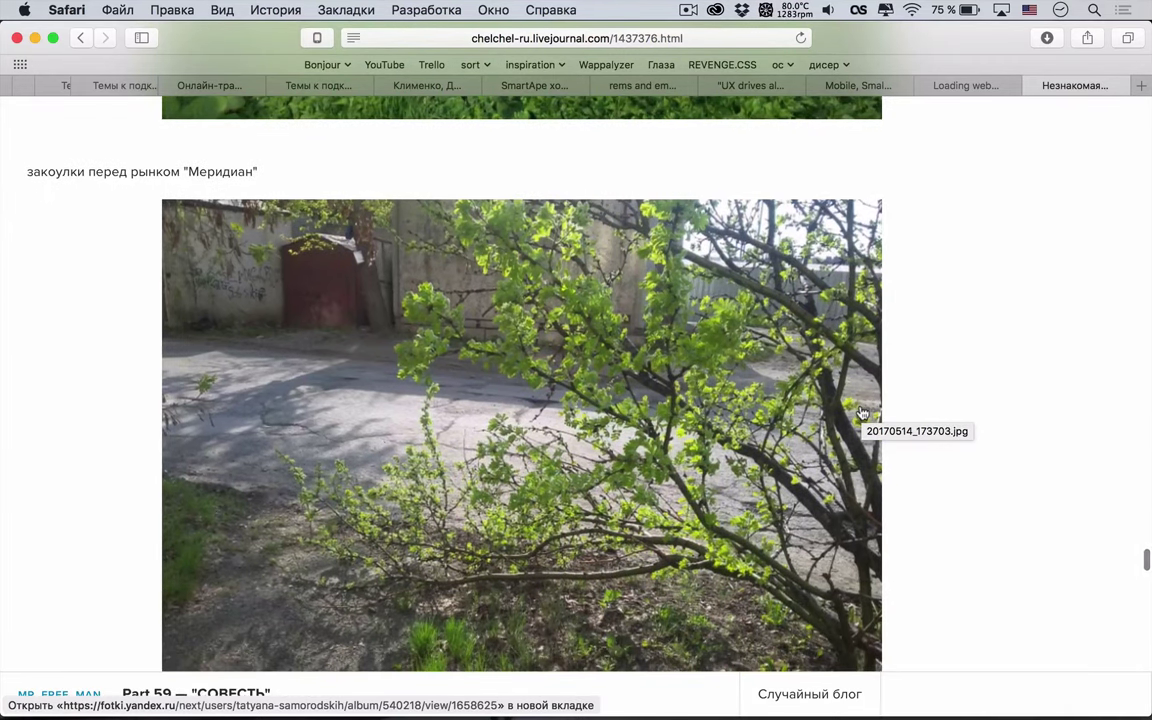
# Examine the highway photo and its caption "Вид с переходного моста на Меридиан"
pyautogui.scroll(-15, 862, 413)
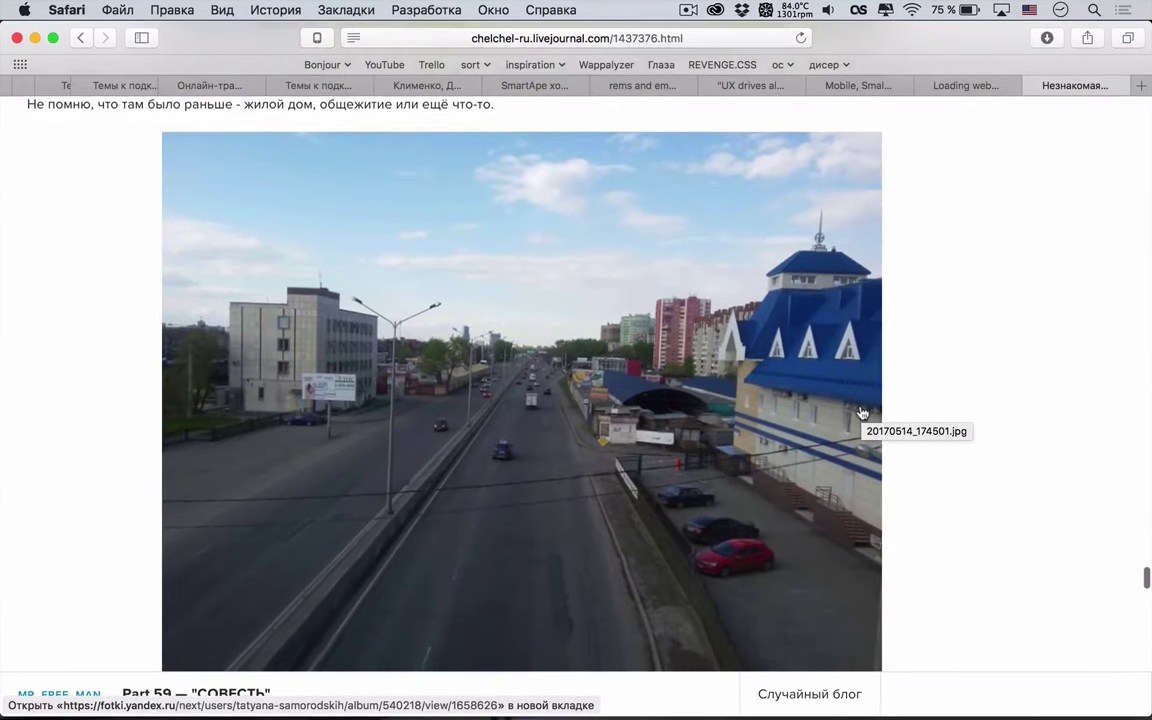
pyautogui.scroll(2, 862, 413)
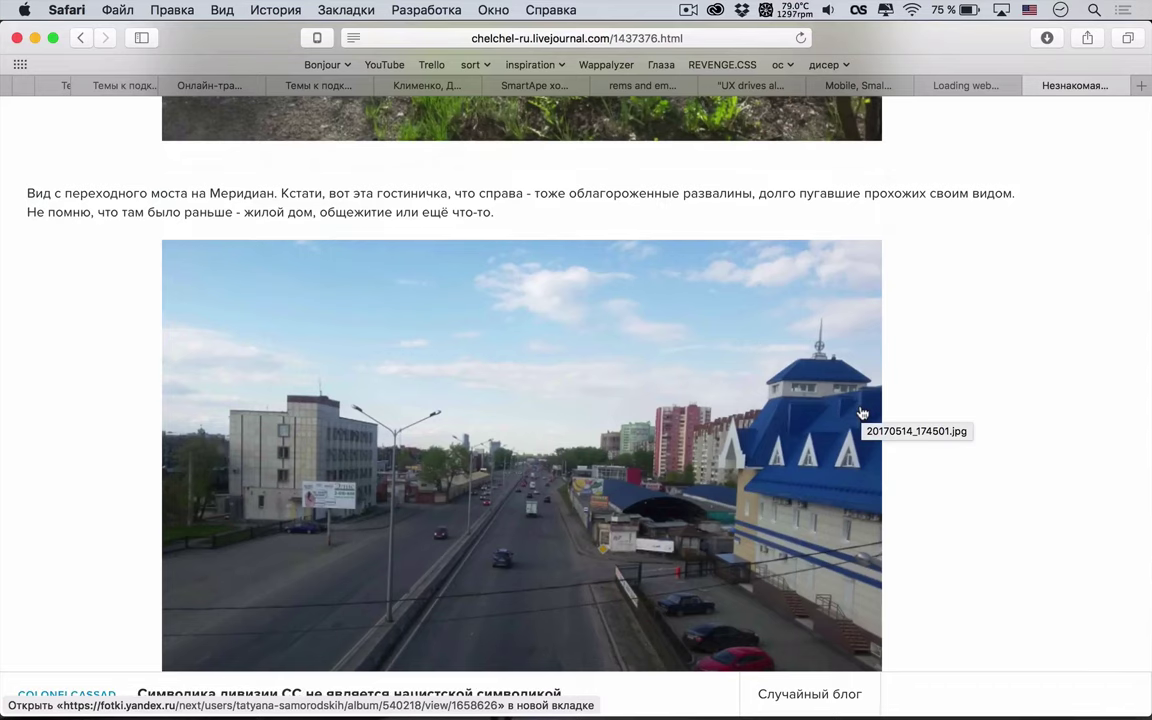
pyautogui.scroll(-1, 862, 413)
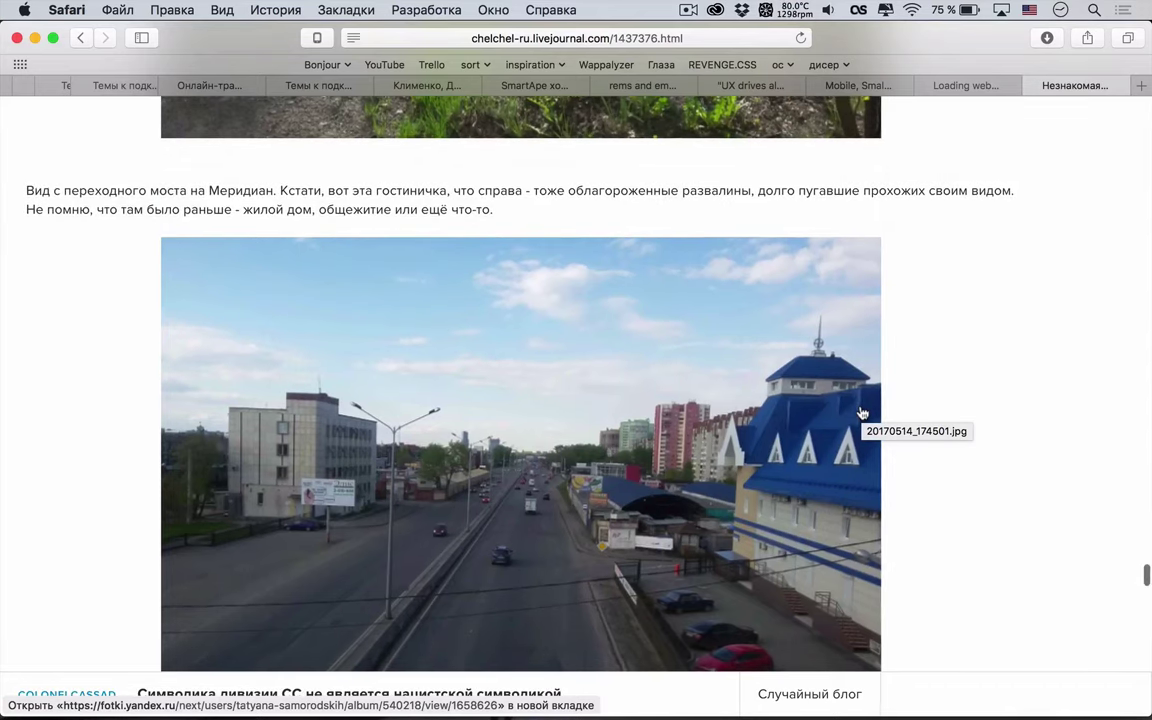
pyautogui.scroll(-1, 860, 412)
pyautogui.scroll(-2, 856, 412)
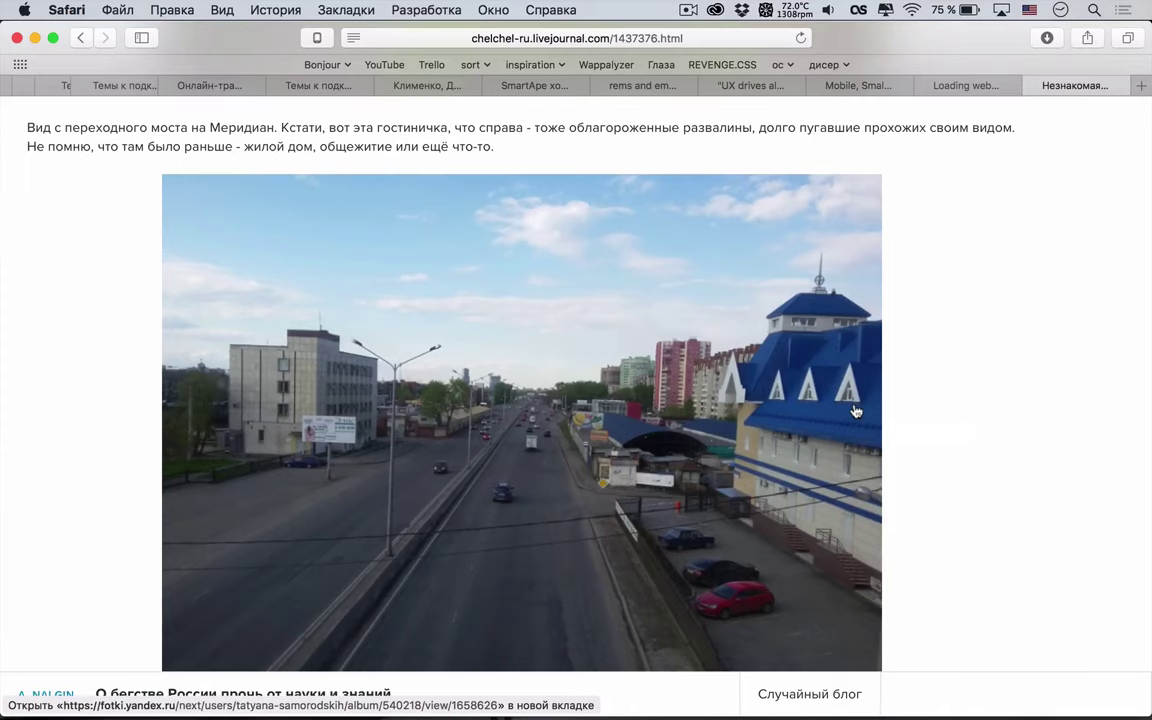
# View the freight-yard photo under "Вид с моста на улицу Гражданскую" and the church photo under "и на храм Иконы Божией Матери Одигитрия"
pyautogui.scroll(-10, 856, 412)
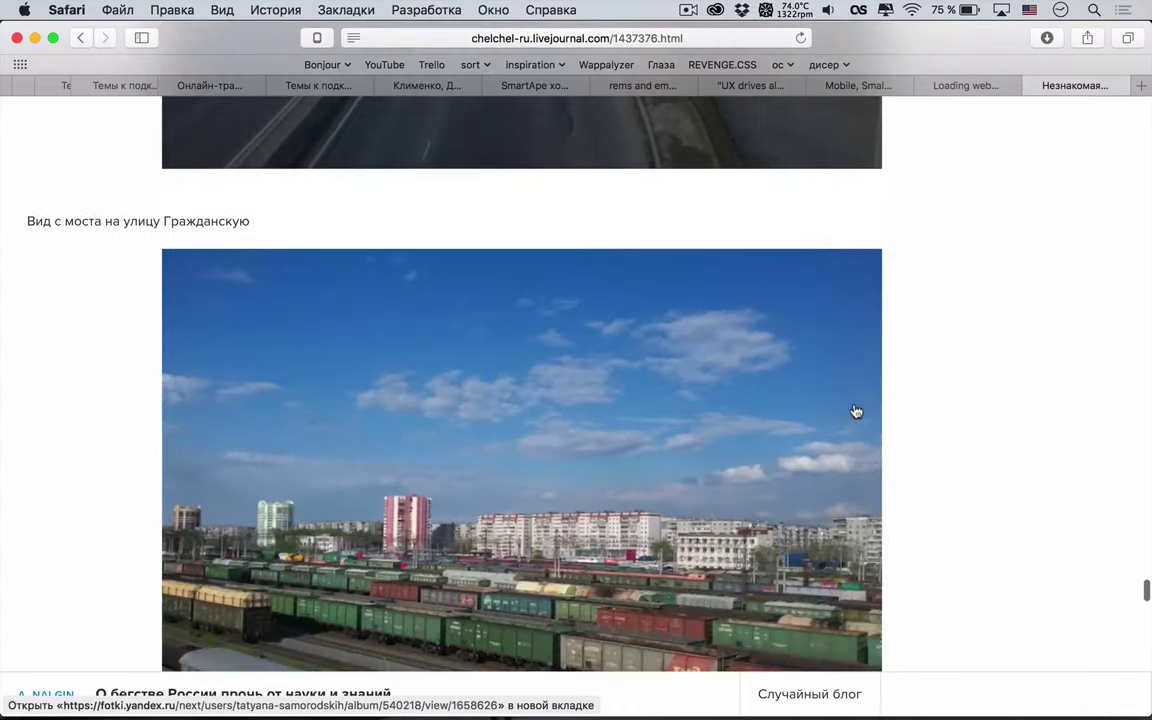
pyautogui.scroll(-3, 856, 412)
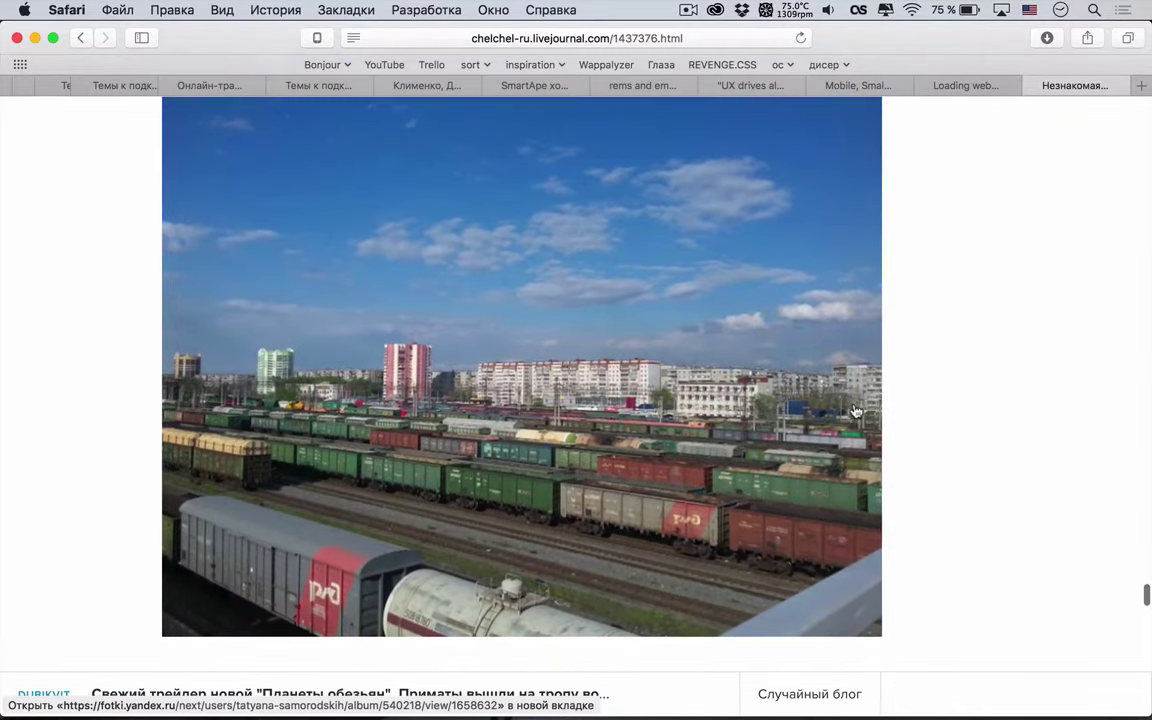
pyautogui.scroll(-5, 856, 412)
pyautogui.scroll(-3, 856, 412)
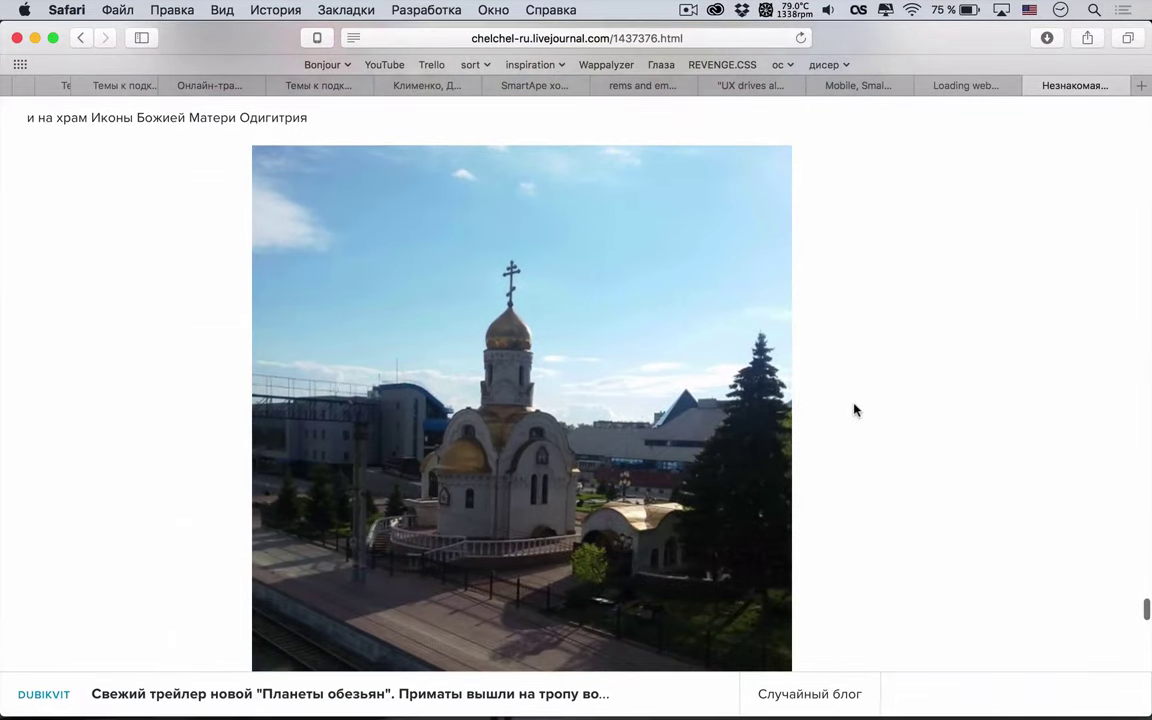
pyautogui.scroll(4, 856, 410)
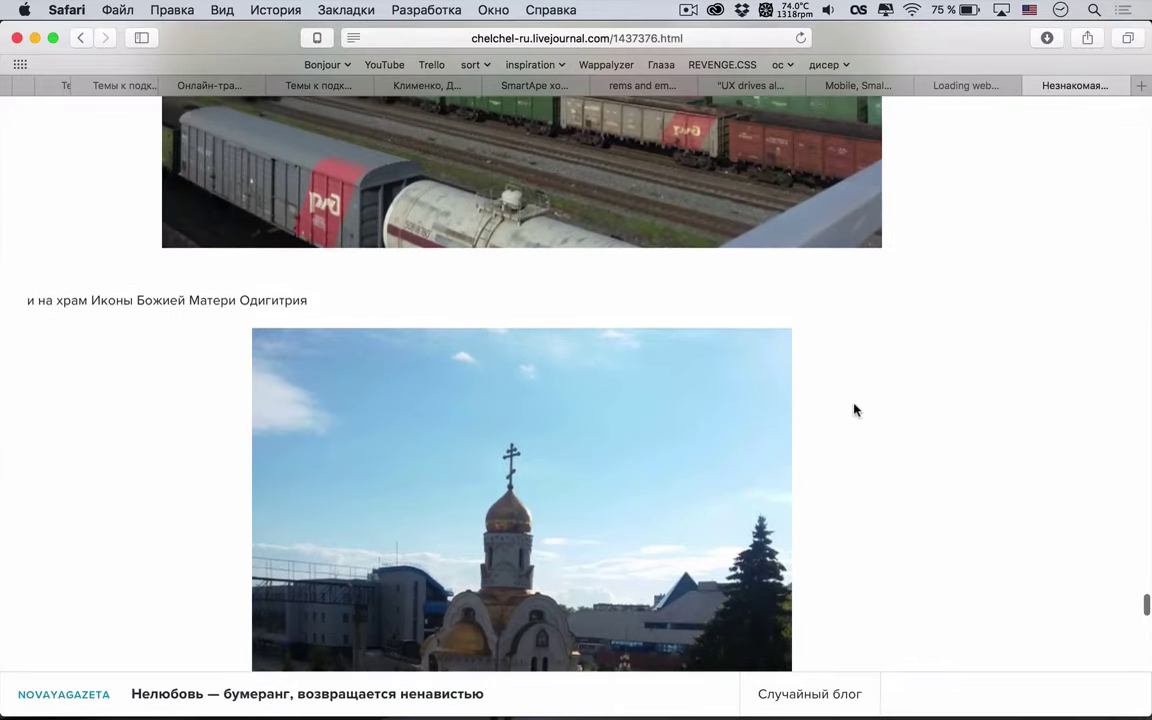
pyautogui.scroll(-1, 856, 410)
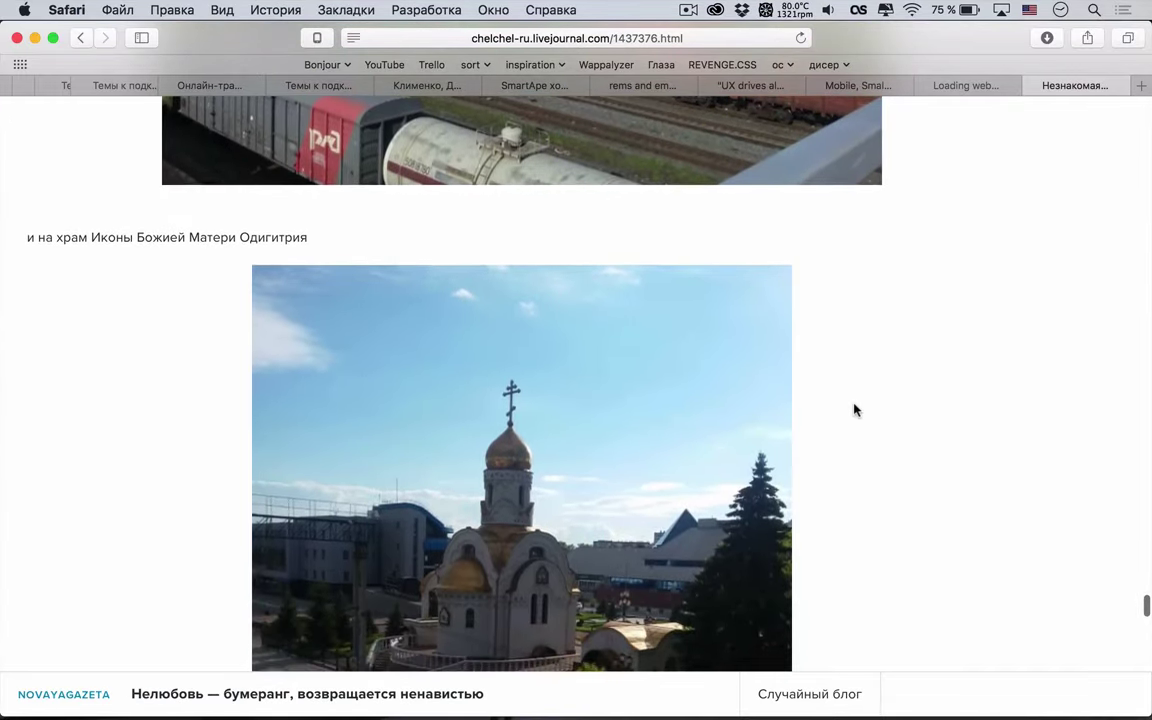
pyautogui.scroll(-8, 856, 410)
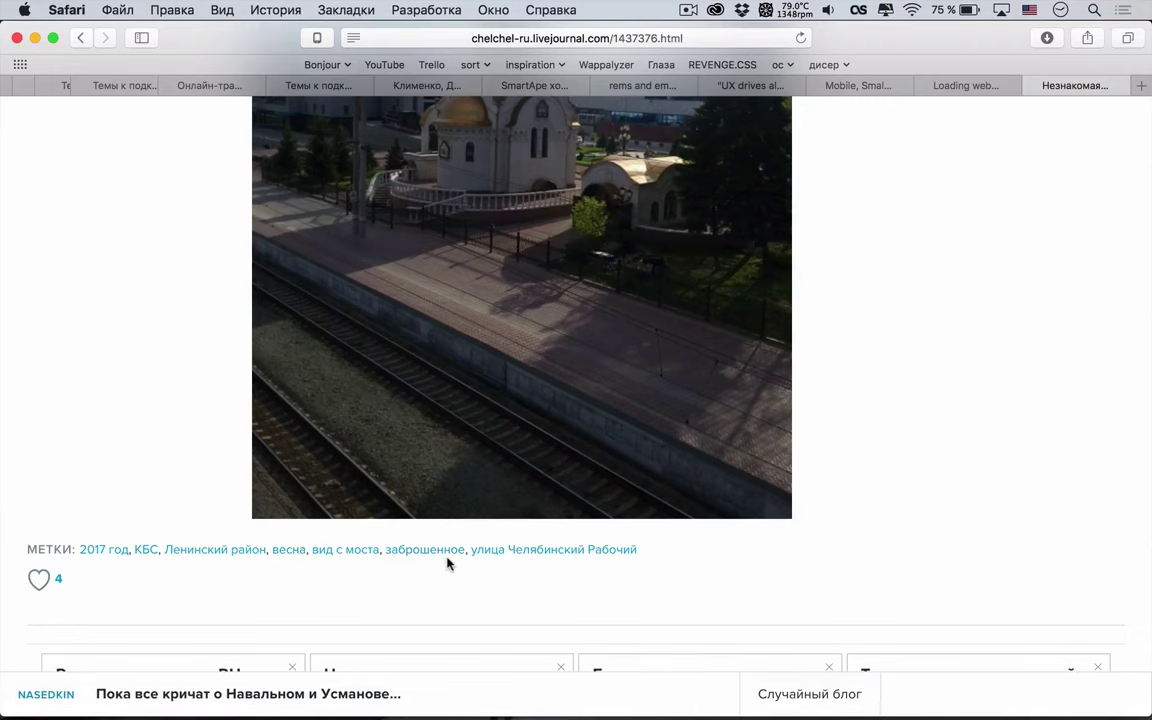
# Look over the post's tags and the row of advertisement cards beneath them
pyautogui.scroll(-3, 501, 556)
pyautogui.scroll(-3, 503, 557)
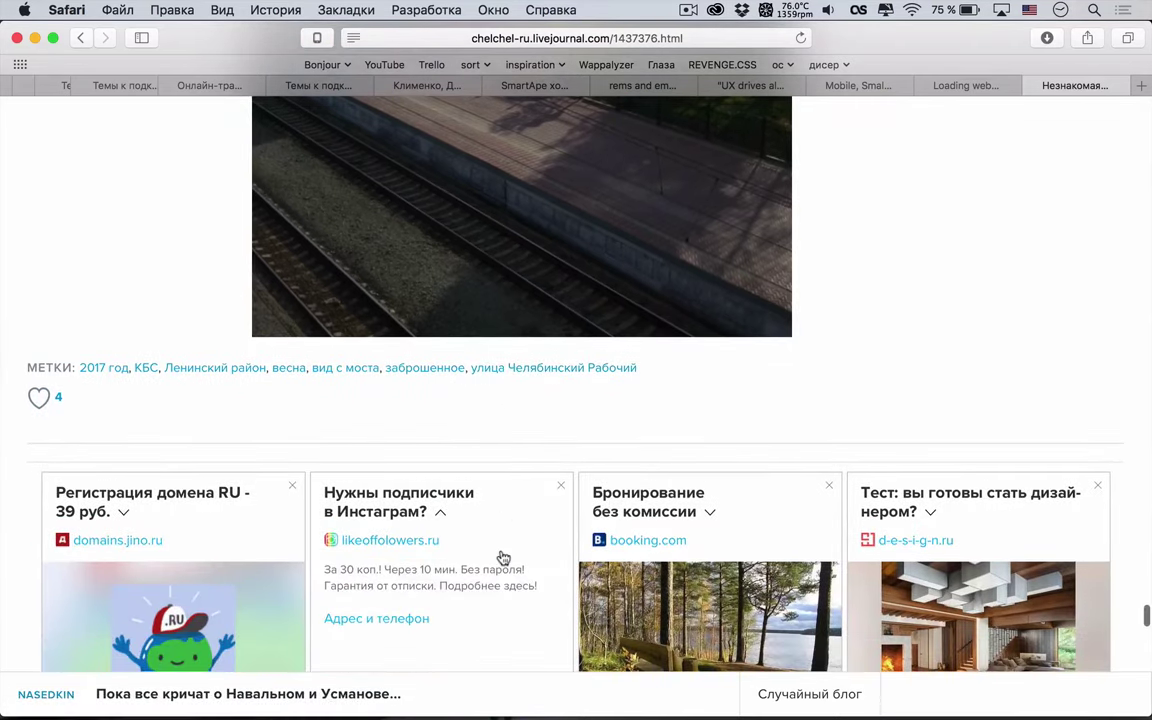
pyautogui.scroll(-5, 501, 556)
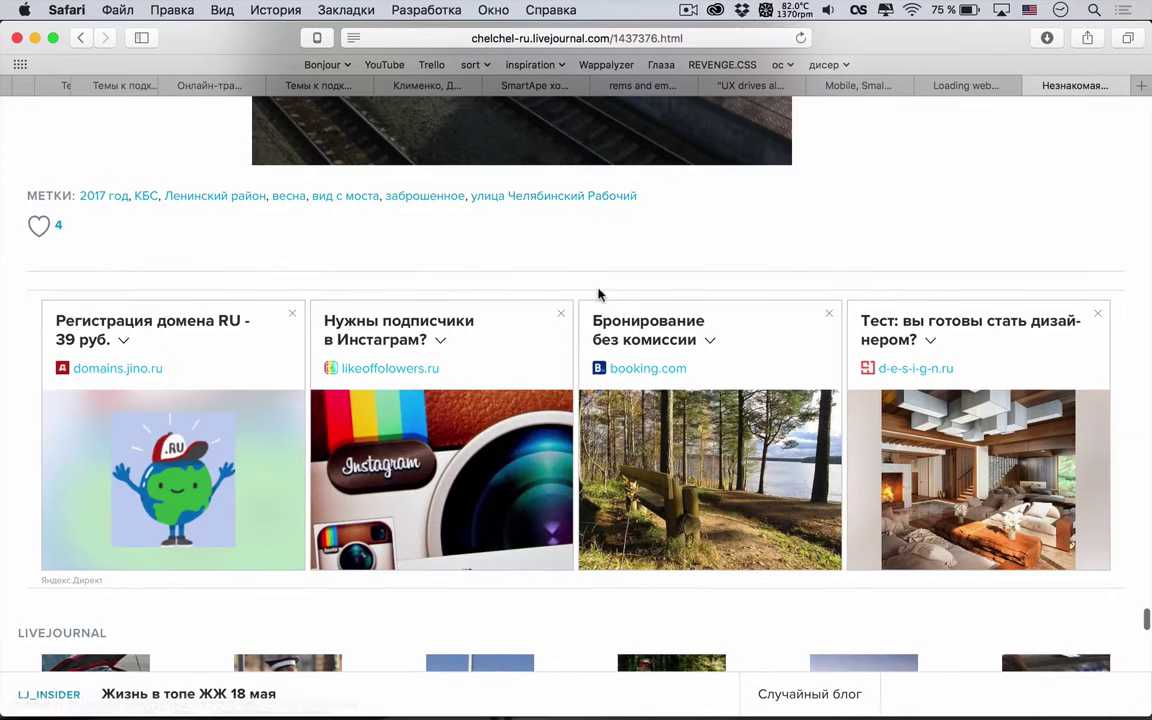
# Read the first comments under the post and return to the church photo at its end
pyautogui.scroll(-10, 599, 292)
pyautogui.scroll(-2, 599, 293)
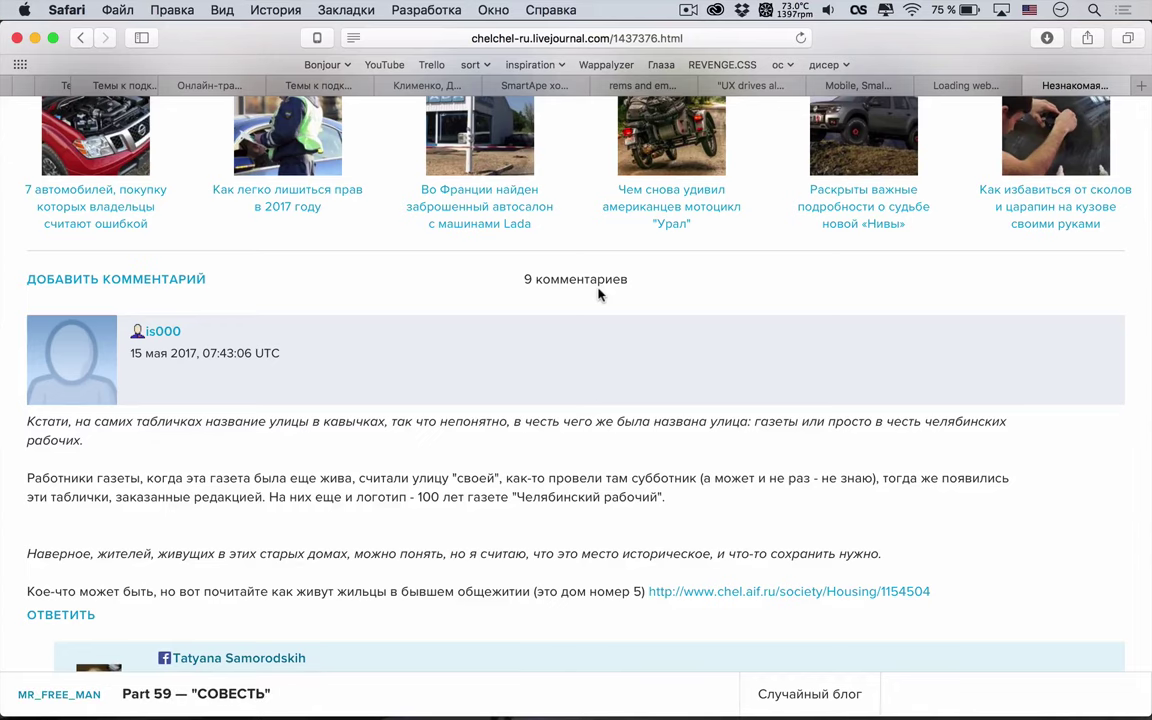
pyautogui.scroll(-10, 598, 293)
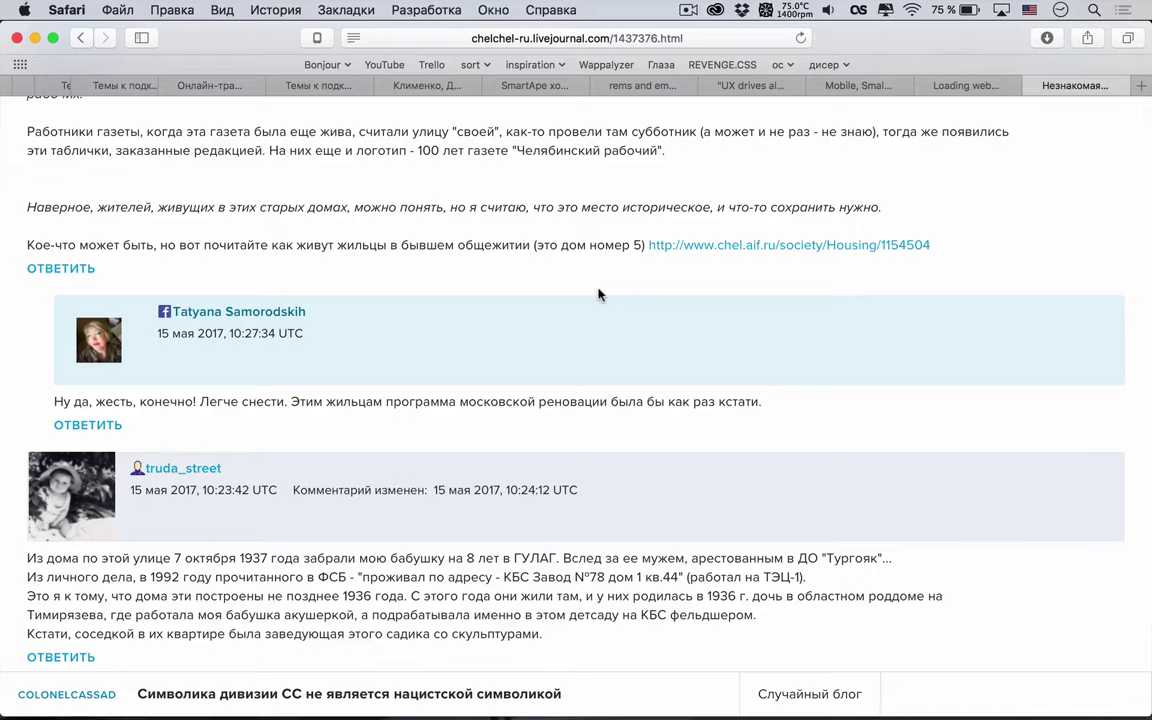
pyautogui.scroll(15, 598, 293)
pyautogui.scroll(5, 598, 293)
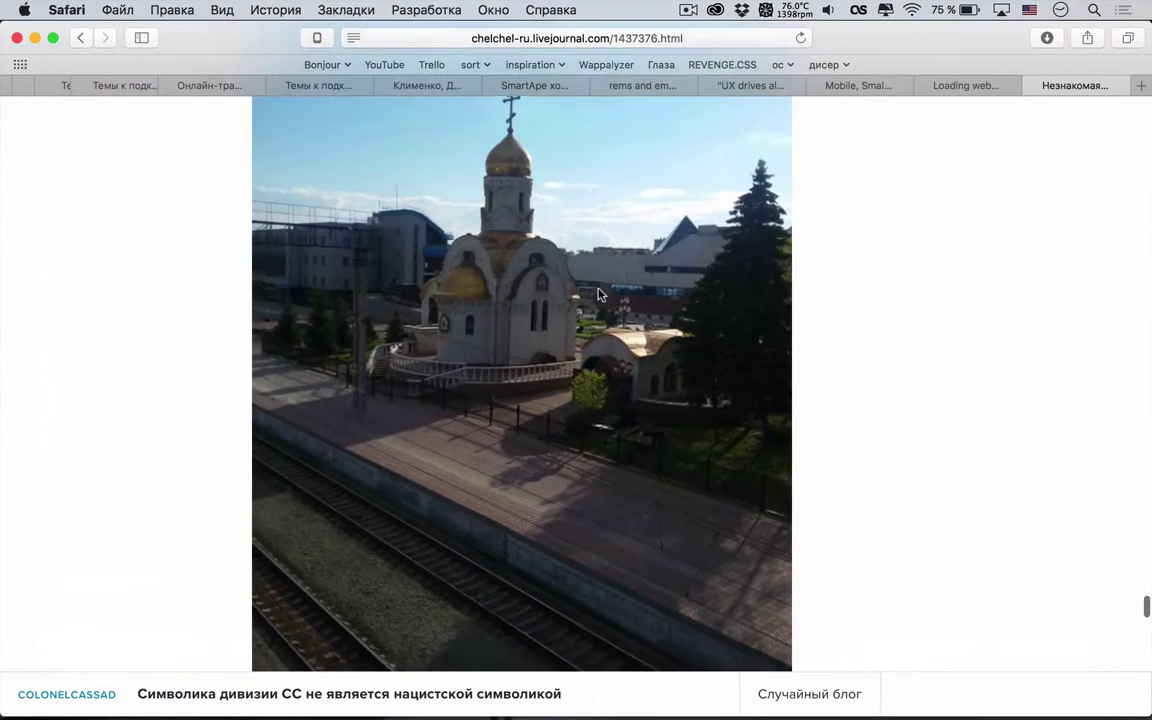